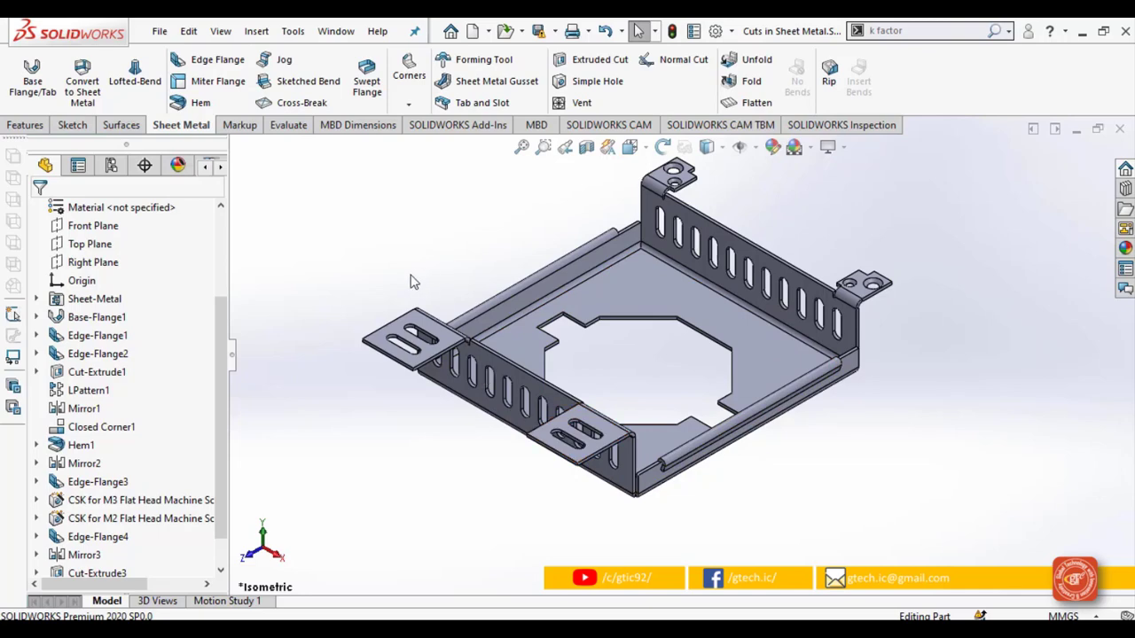
# Step: Start a Sketched Bend with its sketch on the top face of a mounting tab with two long slots
pyautogui.scroll(-4, 507, 395)
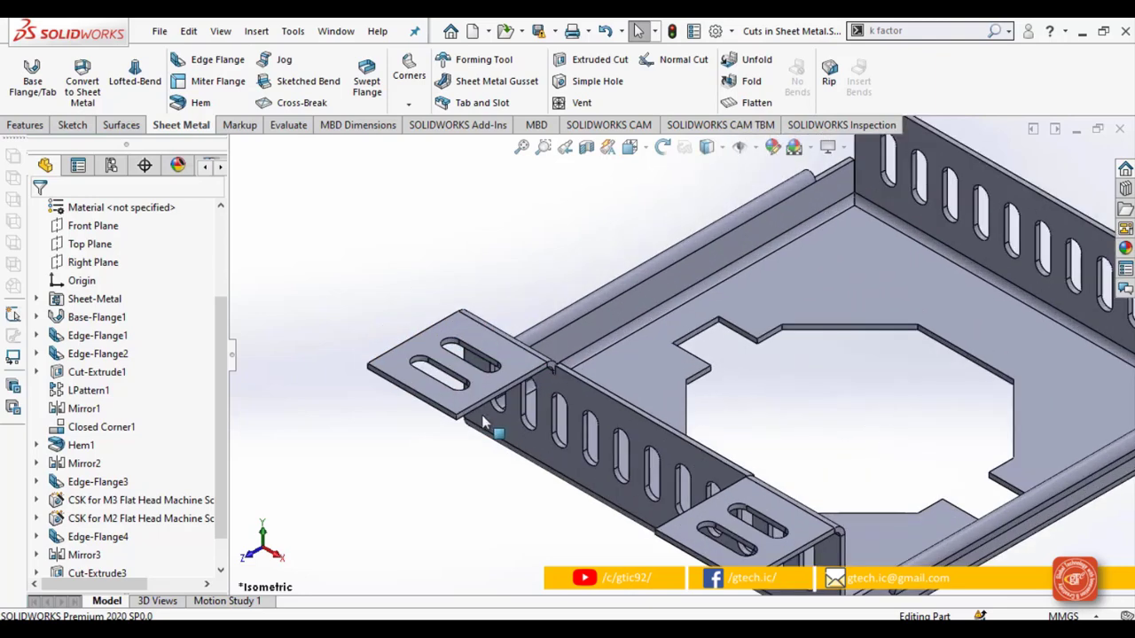
pyautogui.scroll(1, 506, 413)
pyautogui.scroll(-2, 538, 405)
pyautogui.scroll(2, 539, 410)
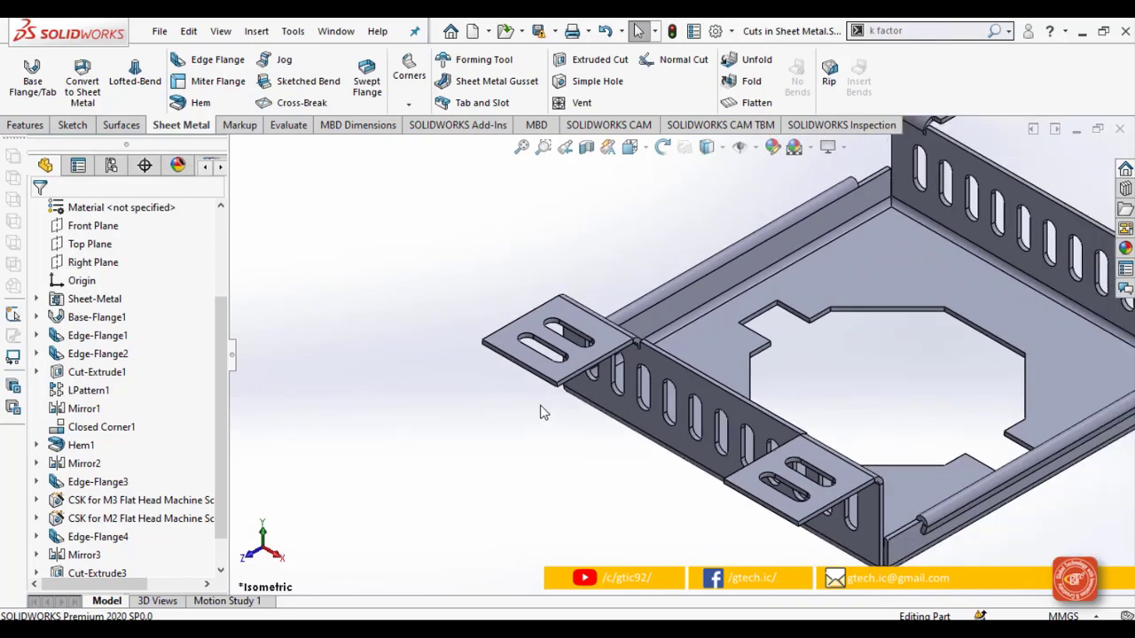
pyautogui.scroll(-3, 568, 418)
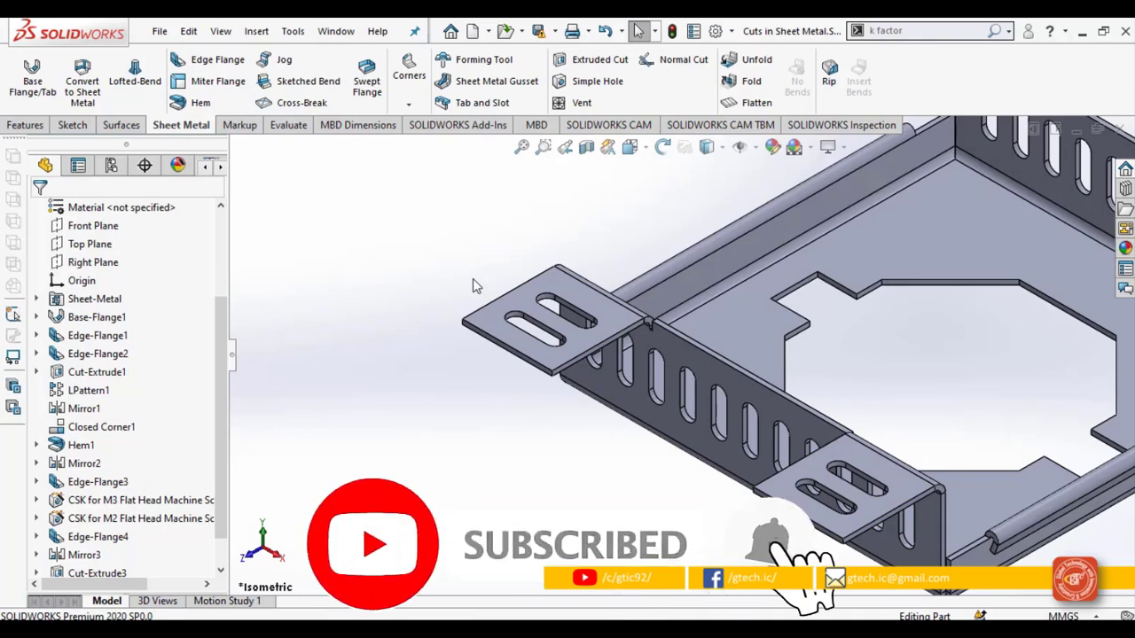
pyautogui.click(309, 85)
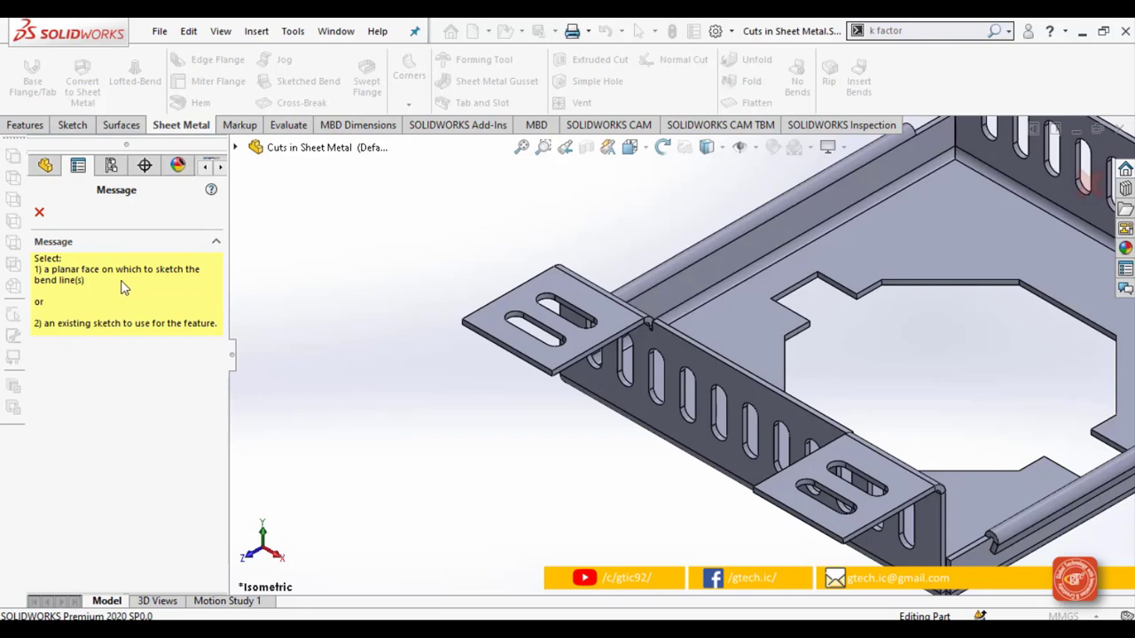
pyautogui.press('z')
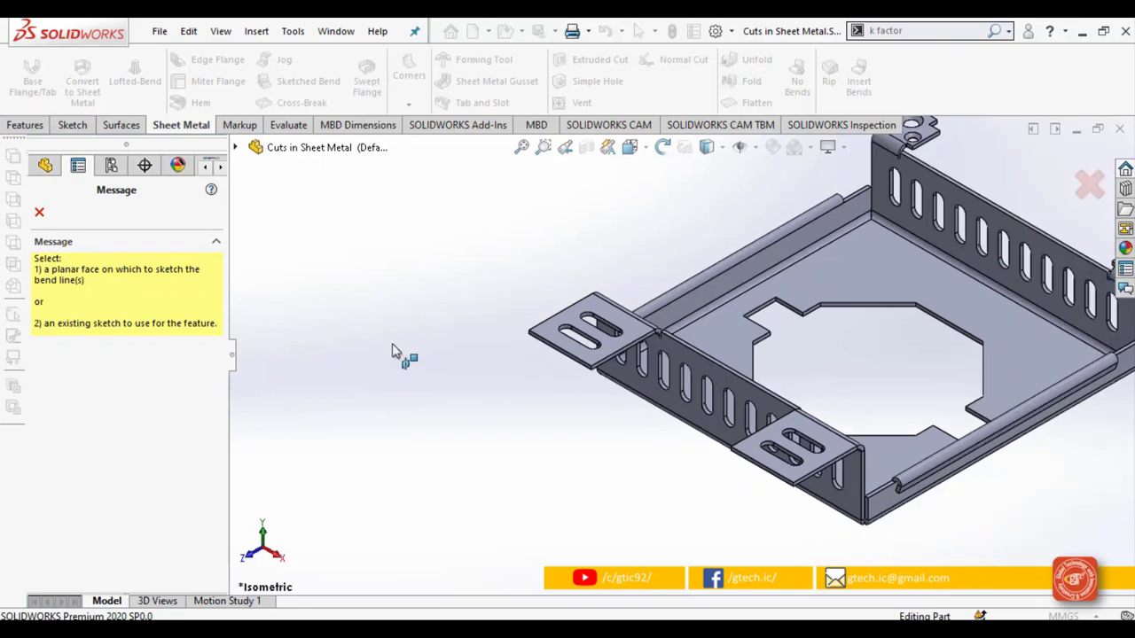
pyautogui.scroll(-2, 395, 351)
pyautogui.scroll(-2, 612, 414)
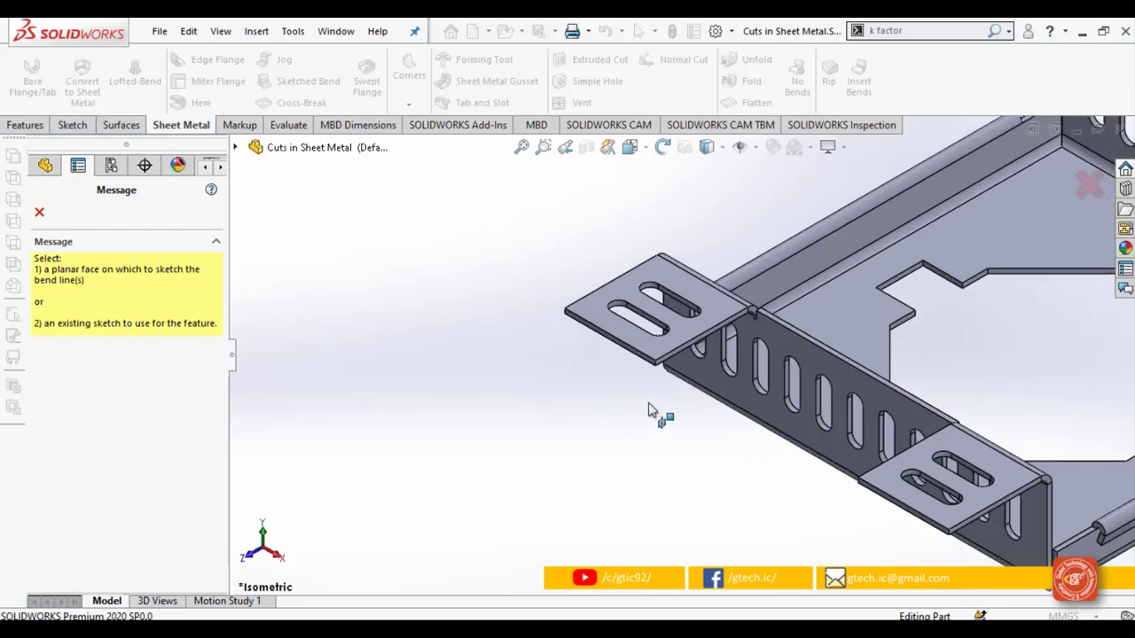
pyautogui.click(688, 334)
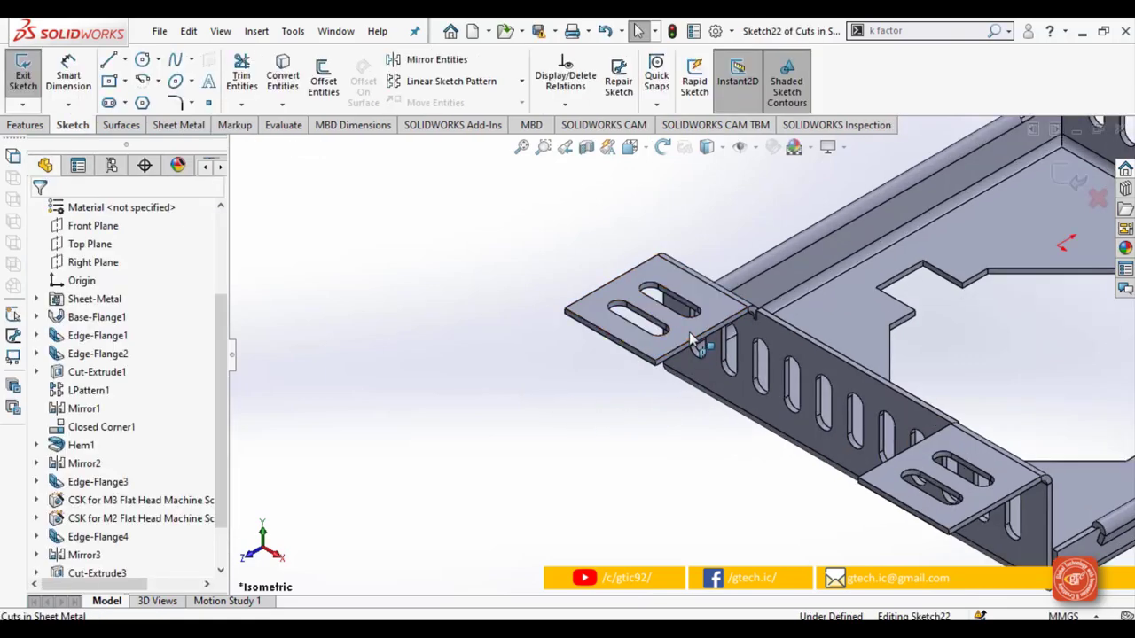
# Step: Sketch a horizontal bend line between the slot pairs, from the outer edge of one tab to that of the other, and finish the sketch
pyautogui.scroll(3, 688, 332)
pyautogui.scroll(-4, 848, 408)
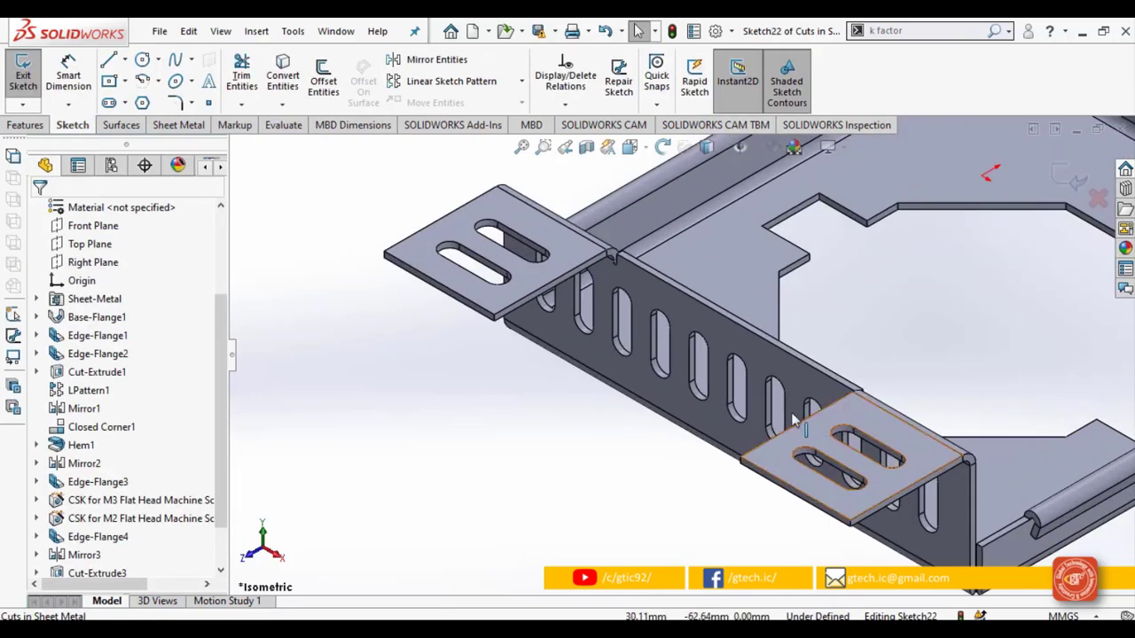
pyautogui.click(629, 146)
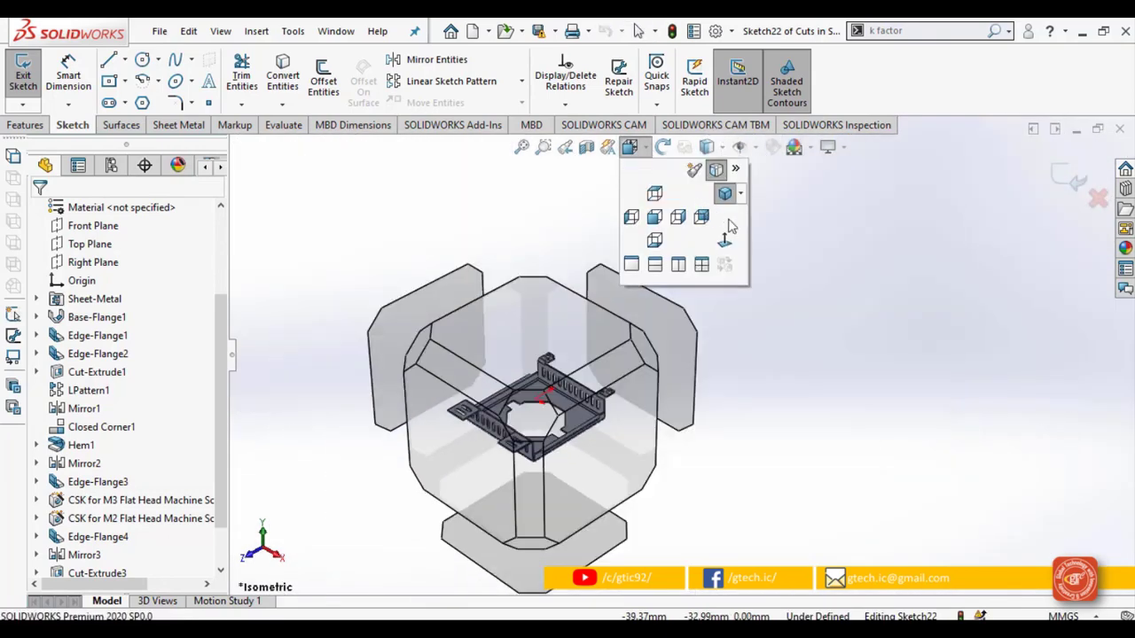
pyautogui.click(725, 238)
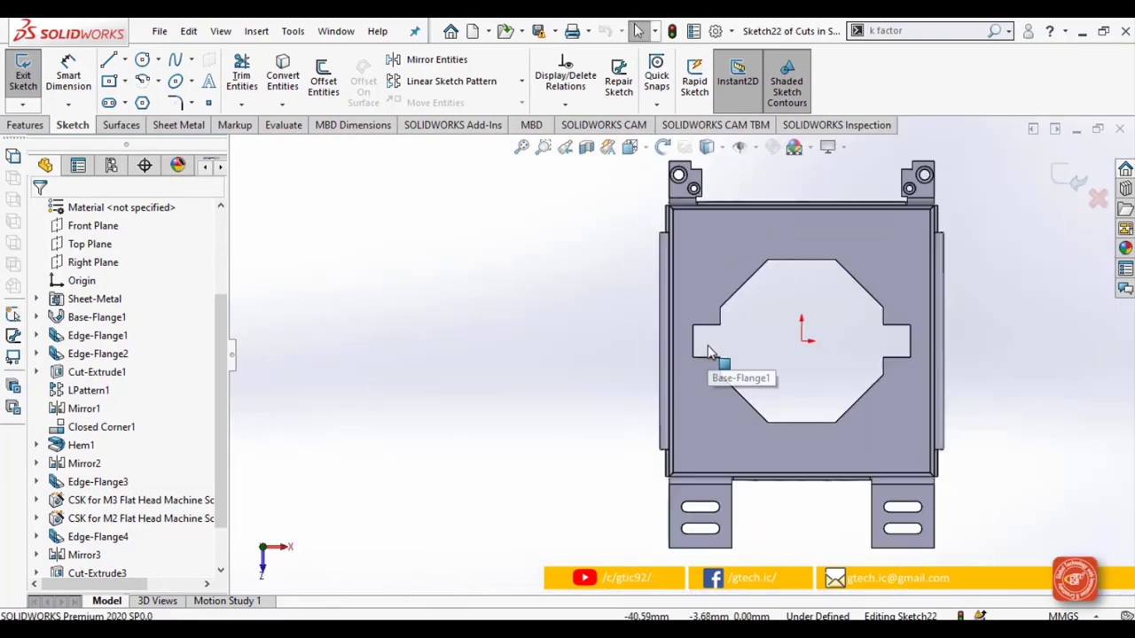
pyautogui.scroll(-5, 786, 557)
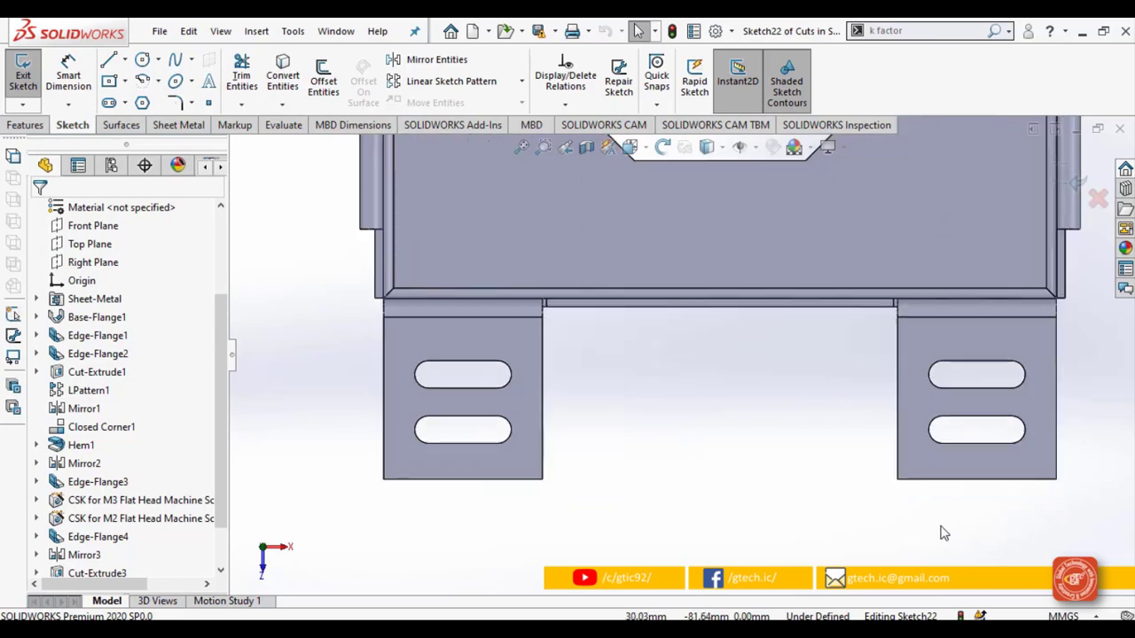
pyautogui.click(109, 59)
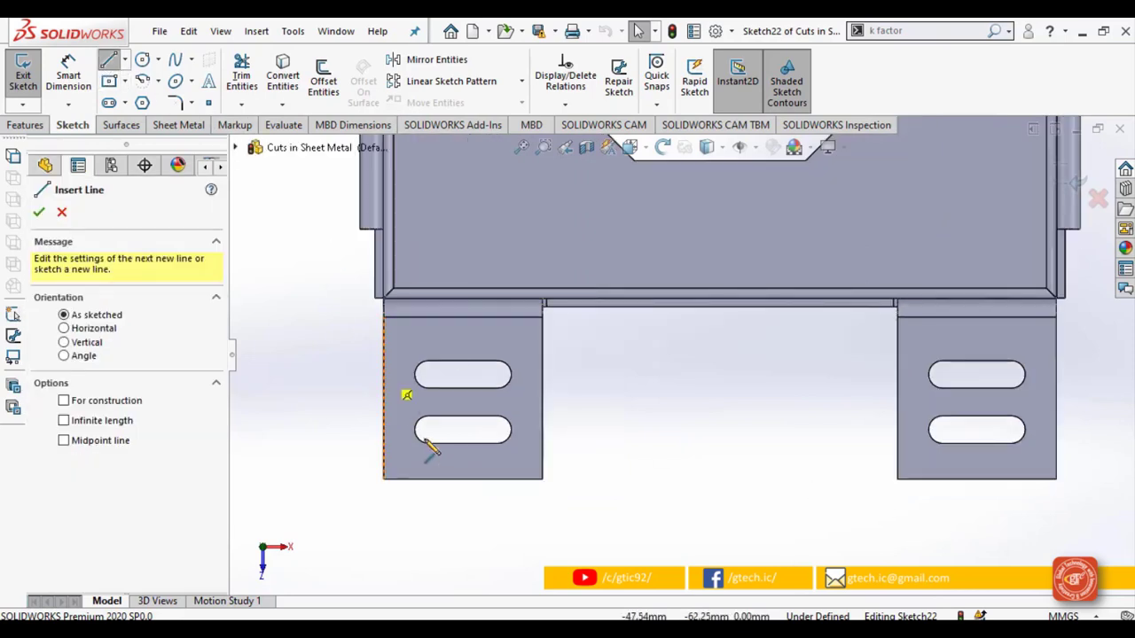
pyautogui.click(383, 409)
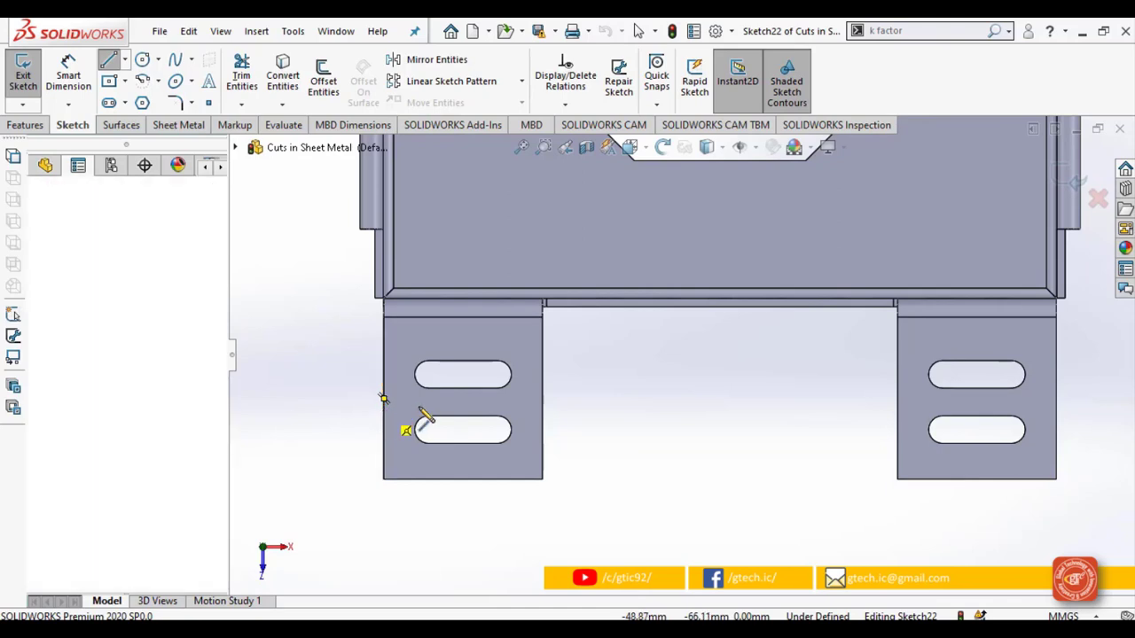
pyautogui.click(1056, 401)
pyautogui.rightClick(1077, 399)
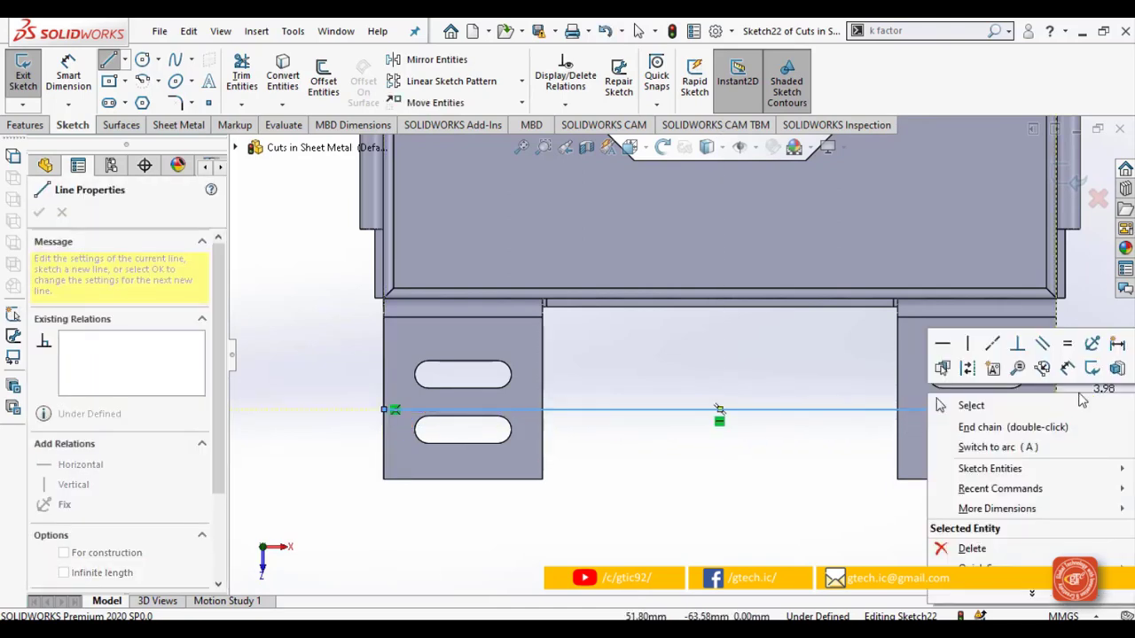
pyautogui.click(984, 425)
pyautogui.press('Escape')
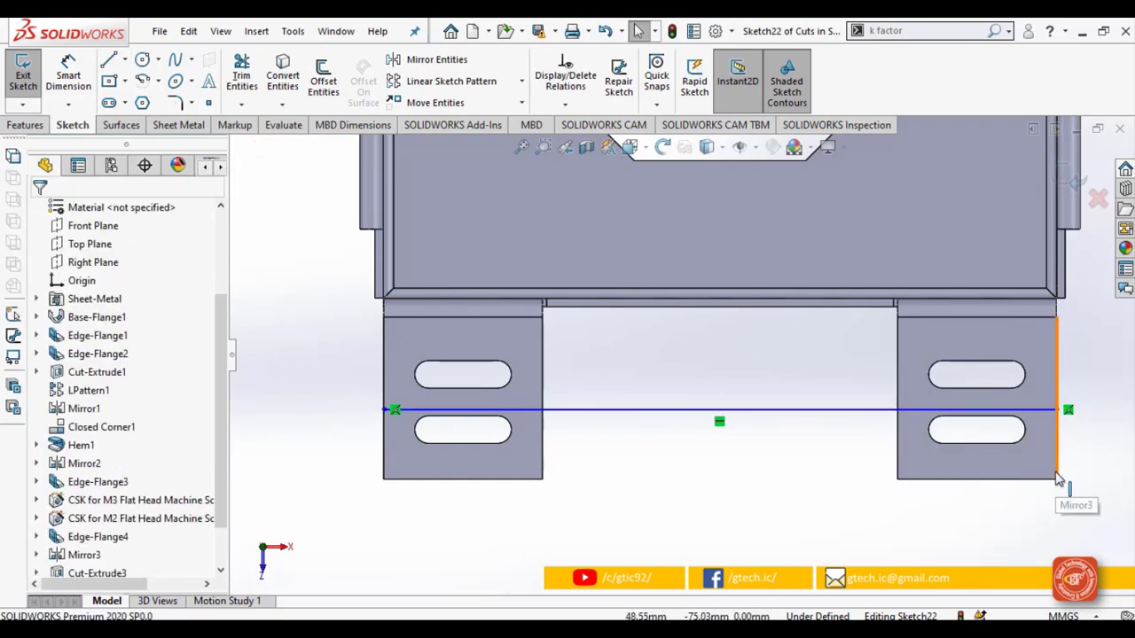
pyautogui.press('f')
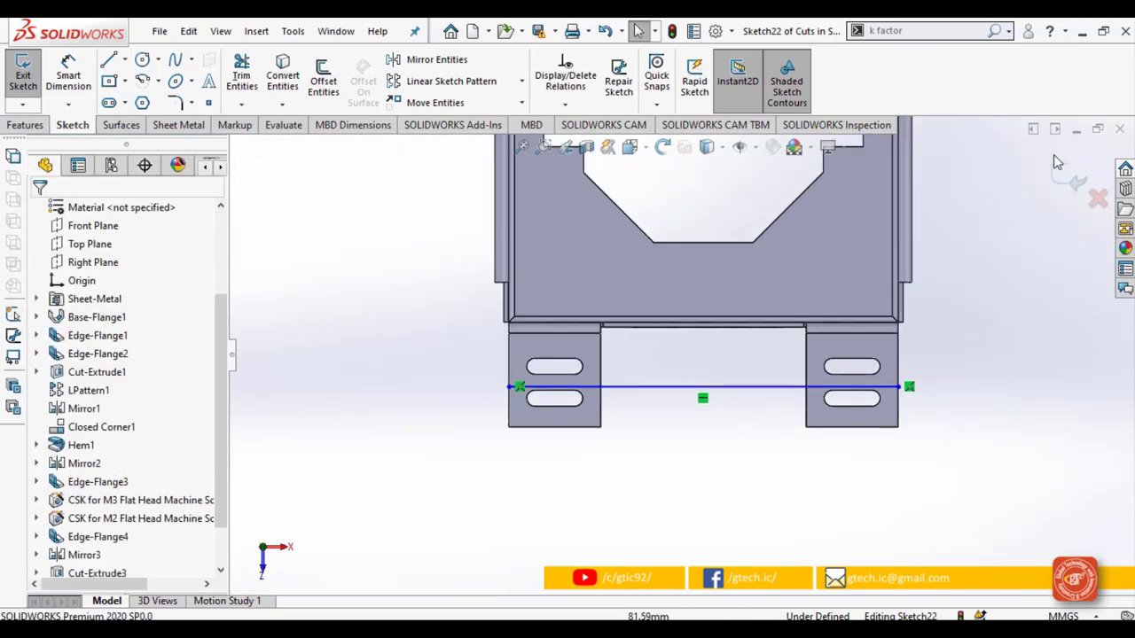
pyautogui.click(1070, 171)
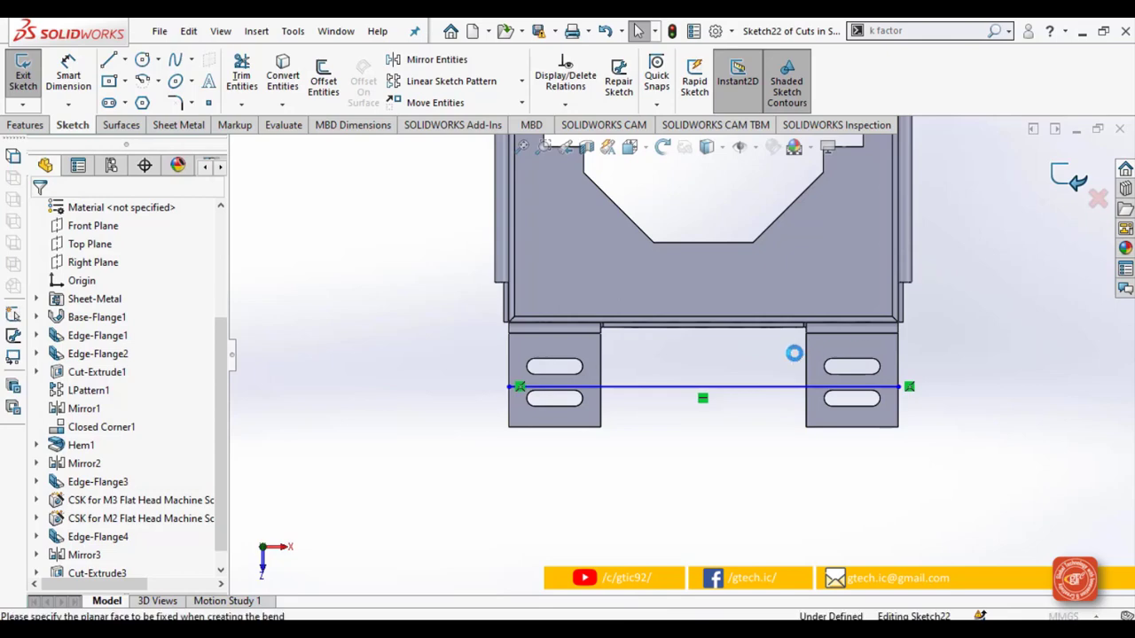
# Step: Set the tab area between the bend line and the slotted flange as the fixed face of the bend
pyautogui.scroll(3, 791, 361)
pyautogui.moveTo(752, 415); pyautogui.dragTo(625, 197, button='middle')
pyautogui.scroll(-4, 620, 195)
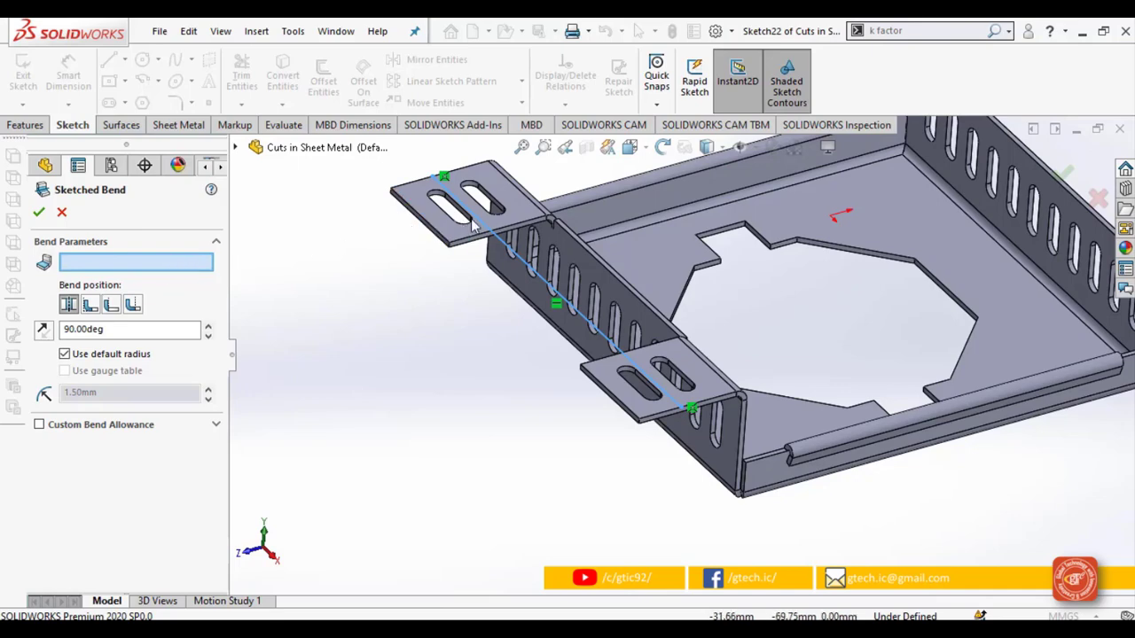
pyautogui.click(517, 211)
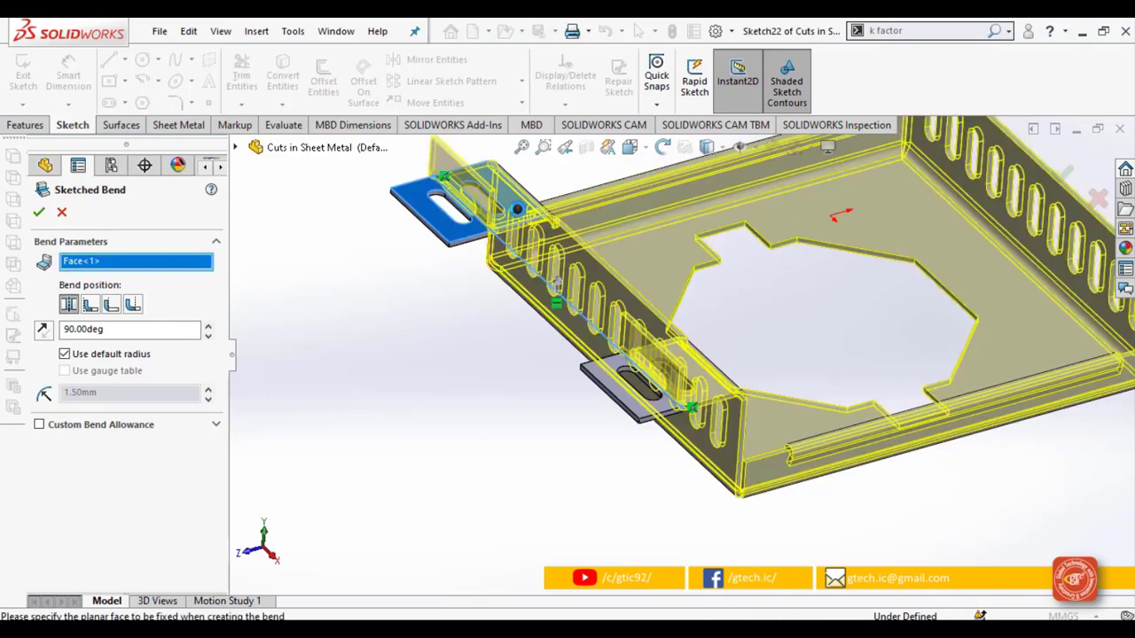
pyautogui.scroll(-2, 686, 405)
pyautogui.scroll(1, 634, 396)
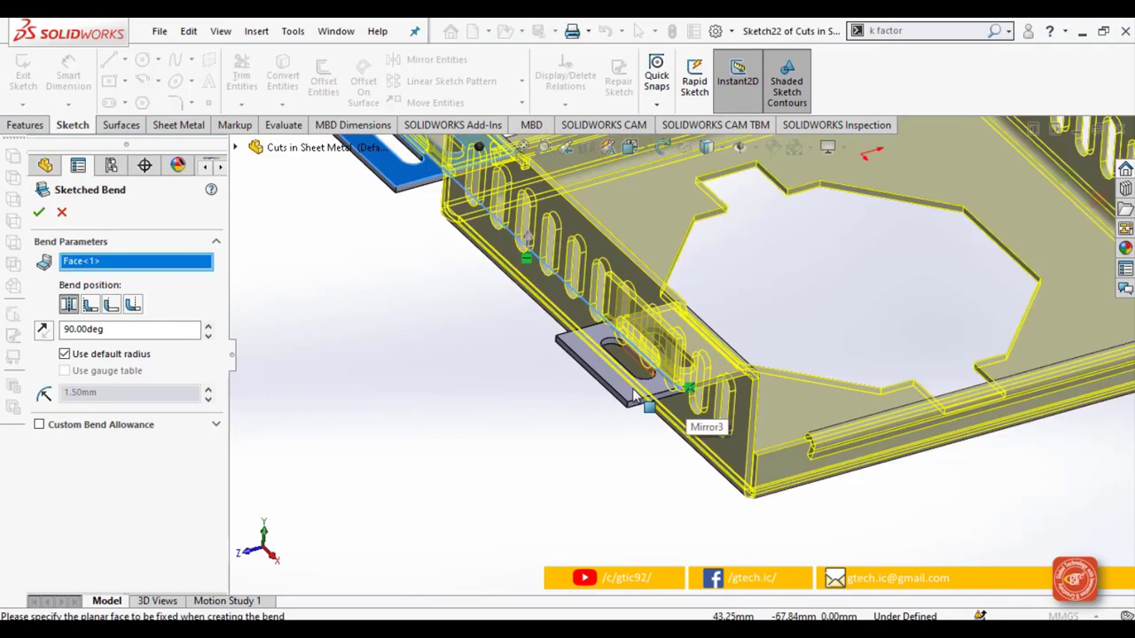
pyautogui.scroll(2, 635, 396)
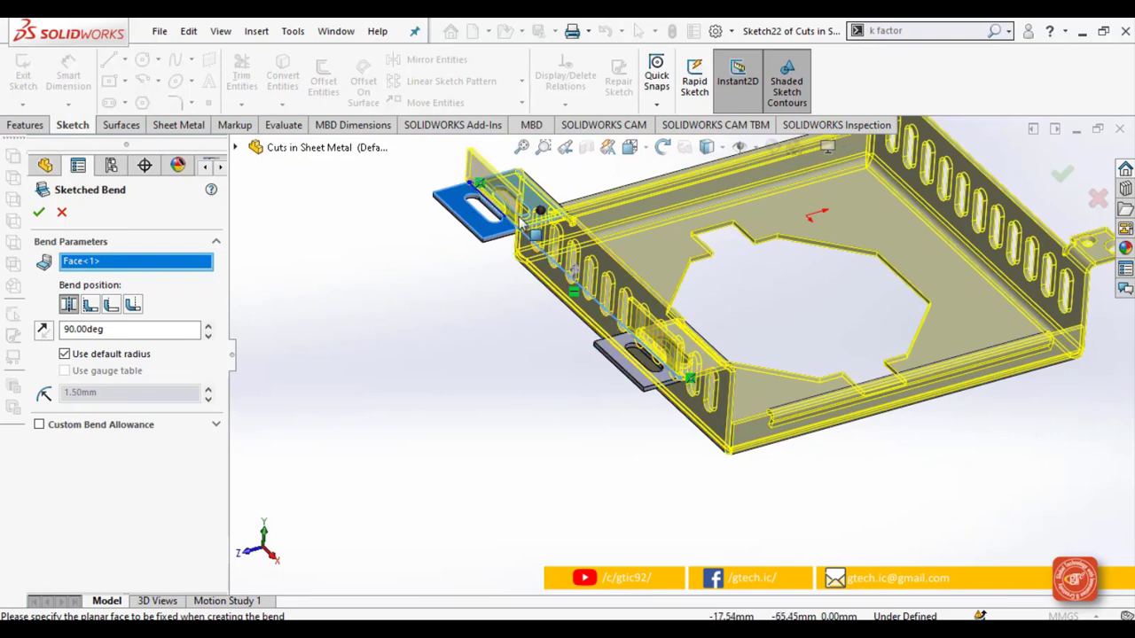
# Step: Try the Material Inside, Material Outside and Bend Outside positions for the bend, and restore Bend Centerline
pyautogui.click(91, 305)
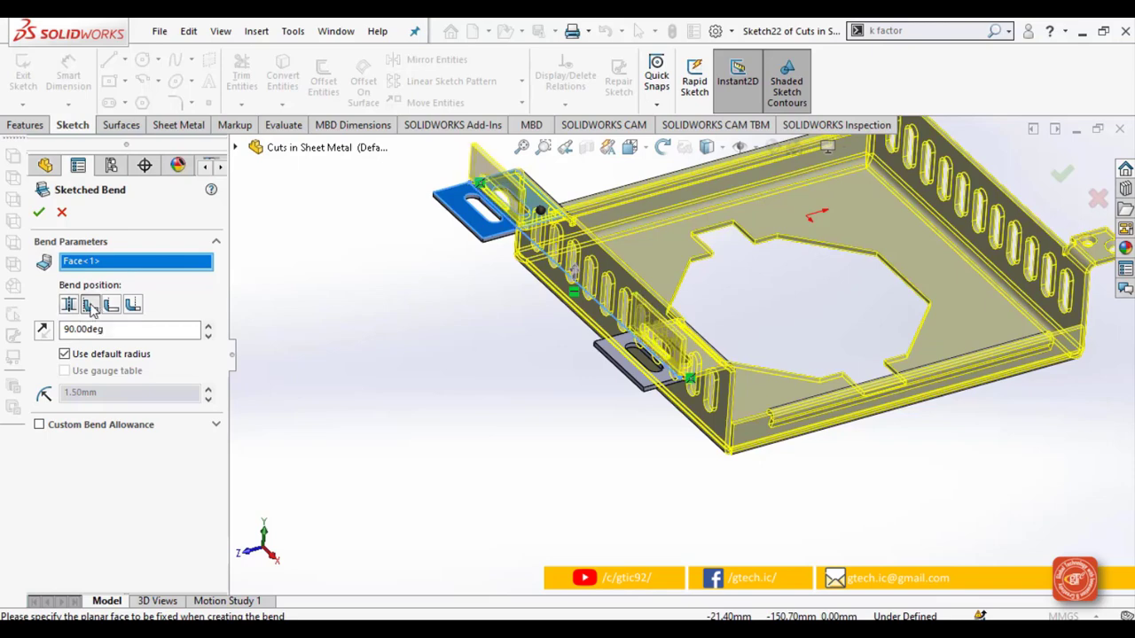
pyautogui.scroll(-4, 514, 211)
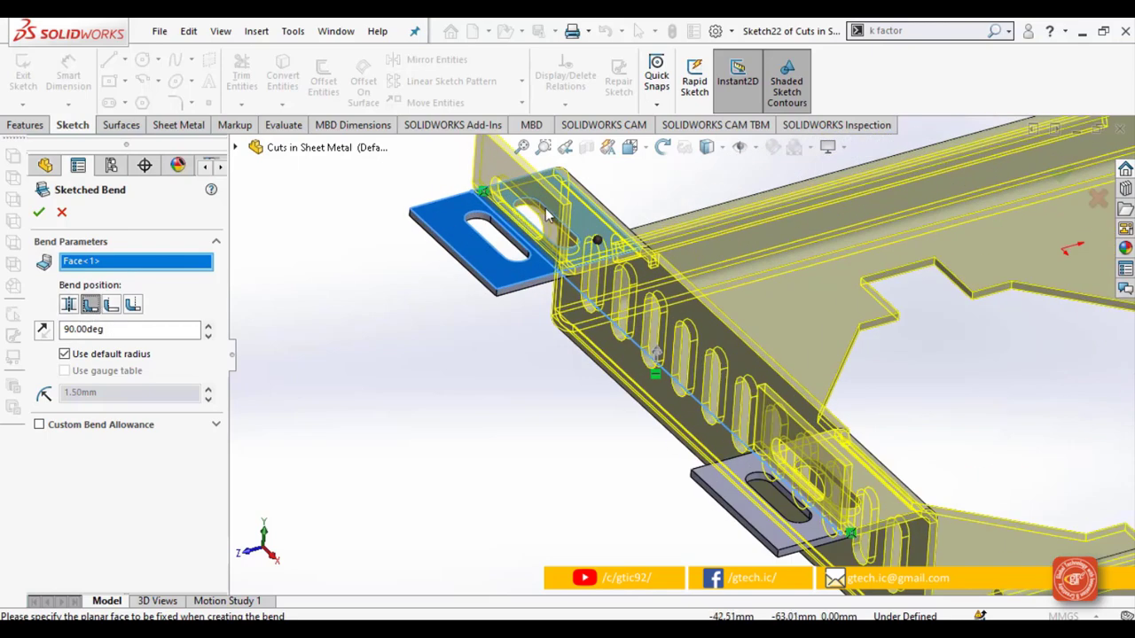
pyautogui.scroll(3, 547, 209)
pyautogui.scroll(-1, 588, 224)
pyautogui.scroll(-2, 589, 229)
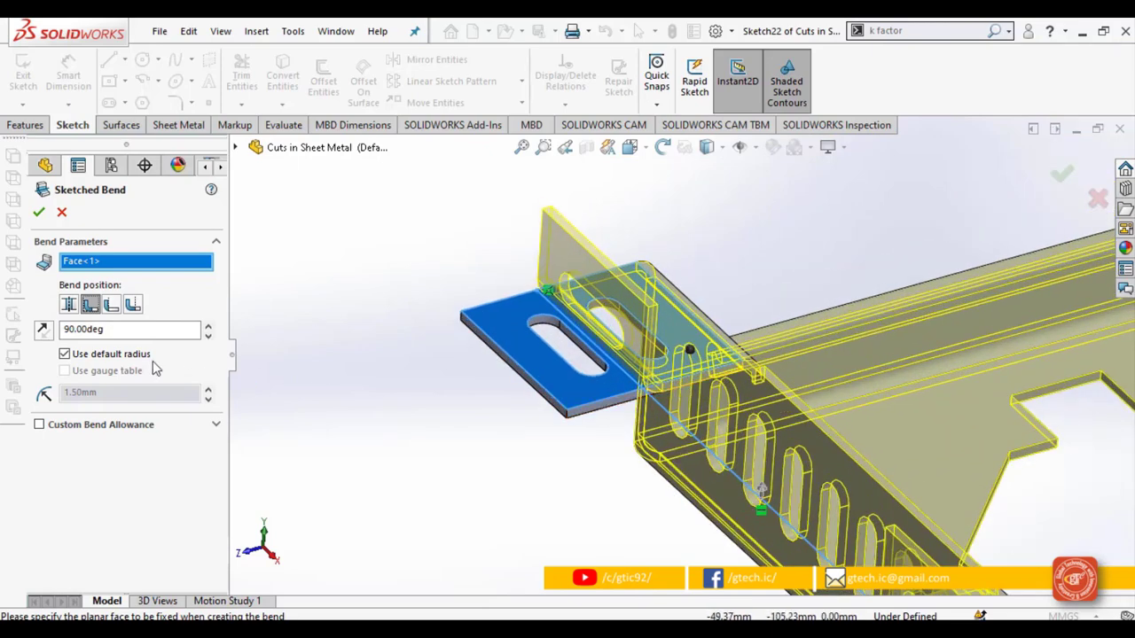
pyautogui.click(111, 305)
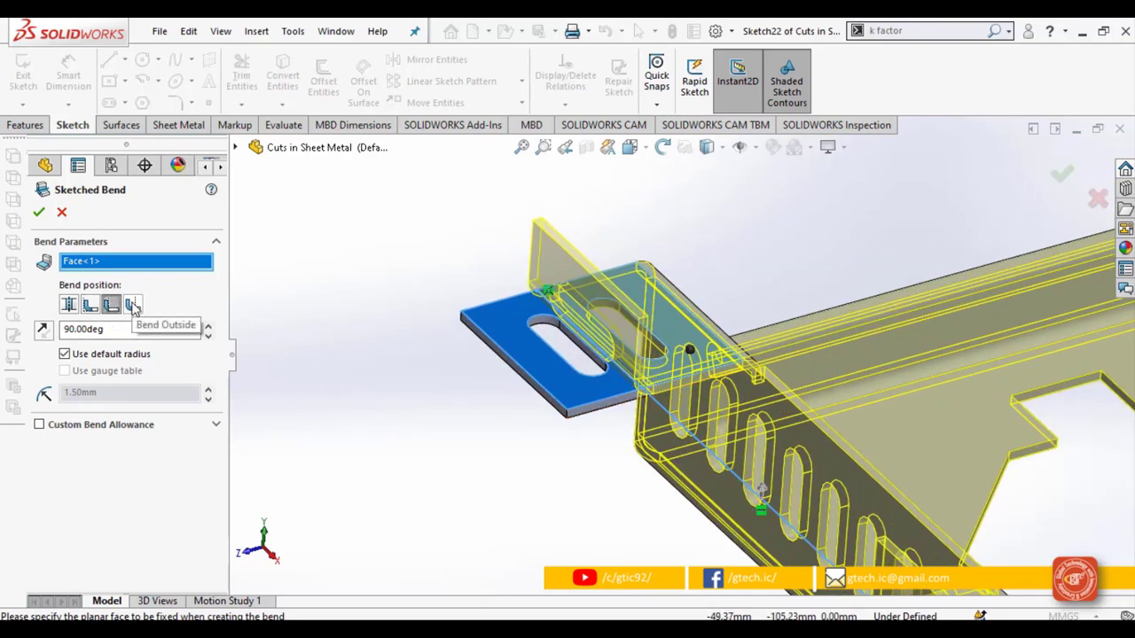
pyautogui.click(132, 305)
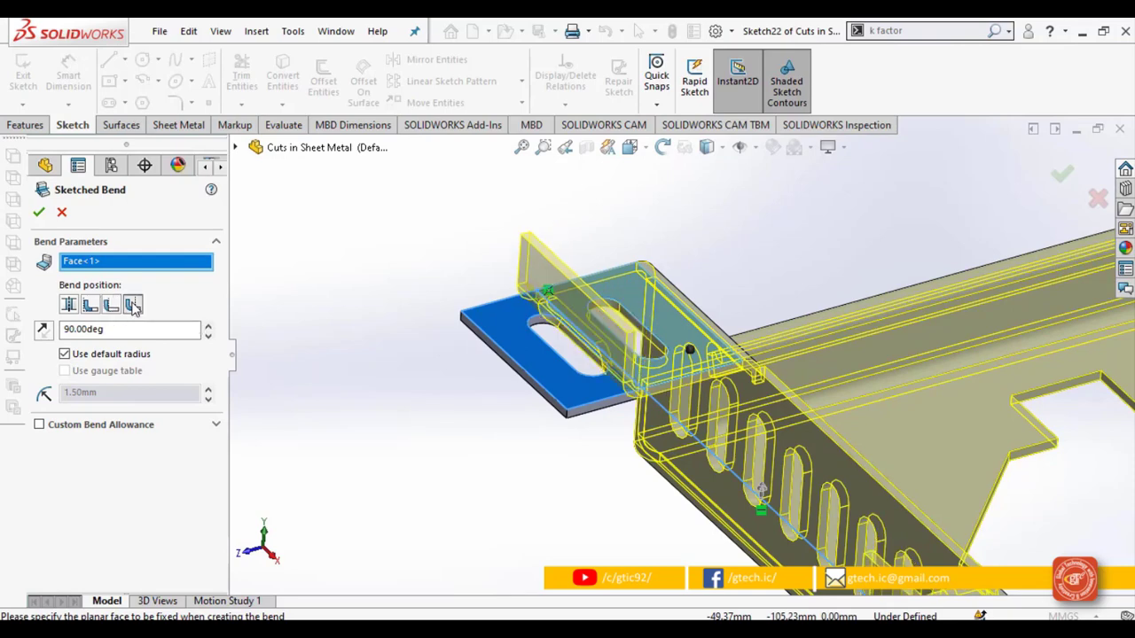
pyautogui.click(69, 306)
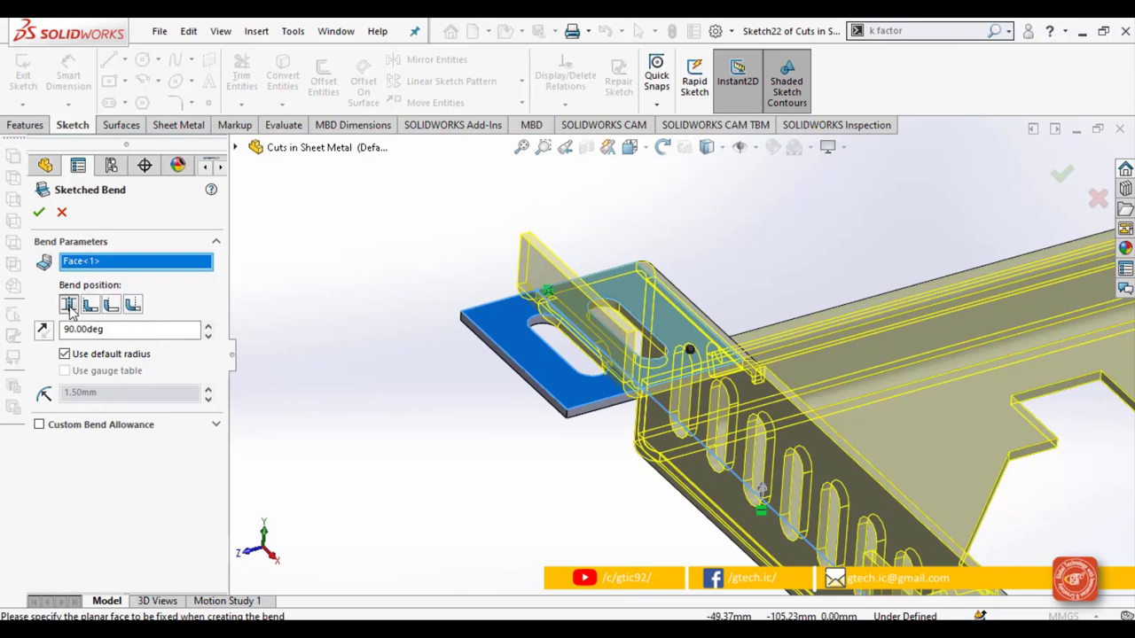
# Step: Increase the bend angle to 102 degrees in one-degree increments
pyautogui.click(204, 325)
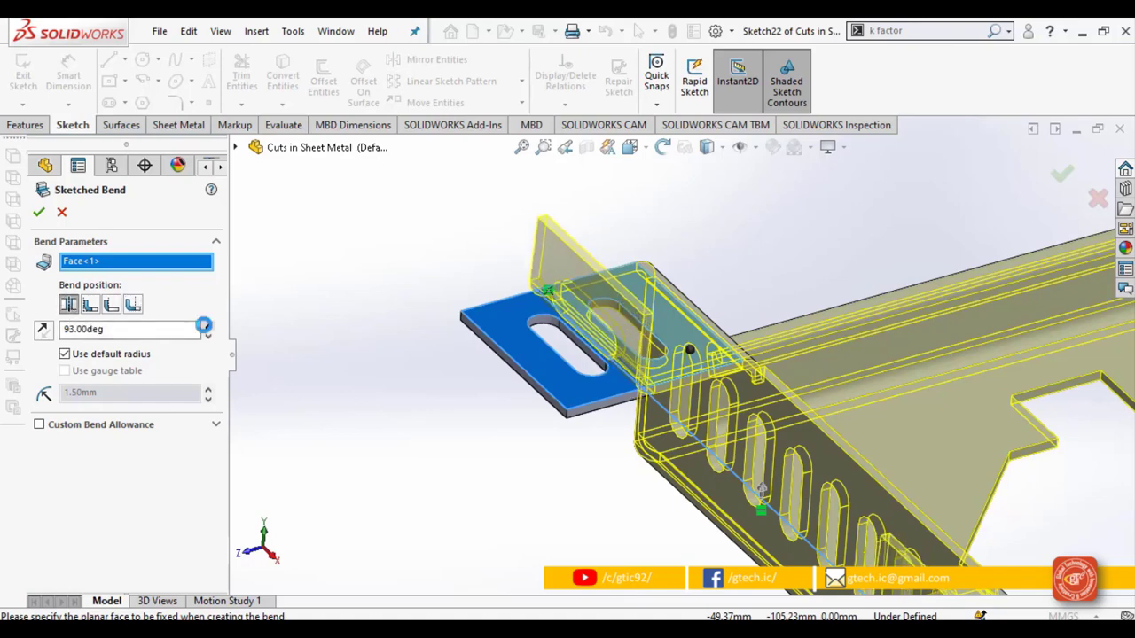
pyautogui.click(204, 324)
pyautogui.click(205, 325)
pyautogui.click(205, 325)
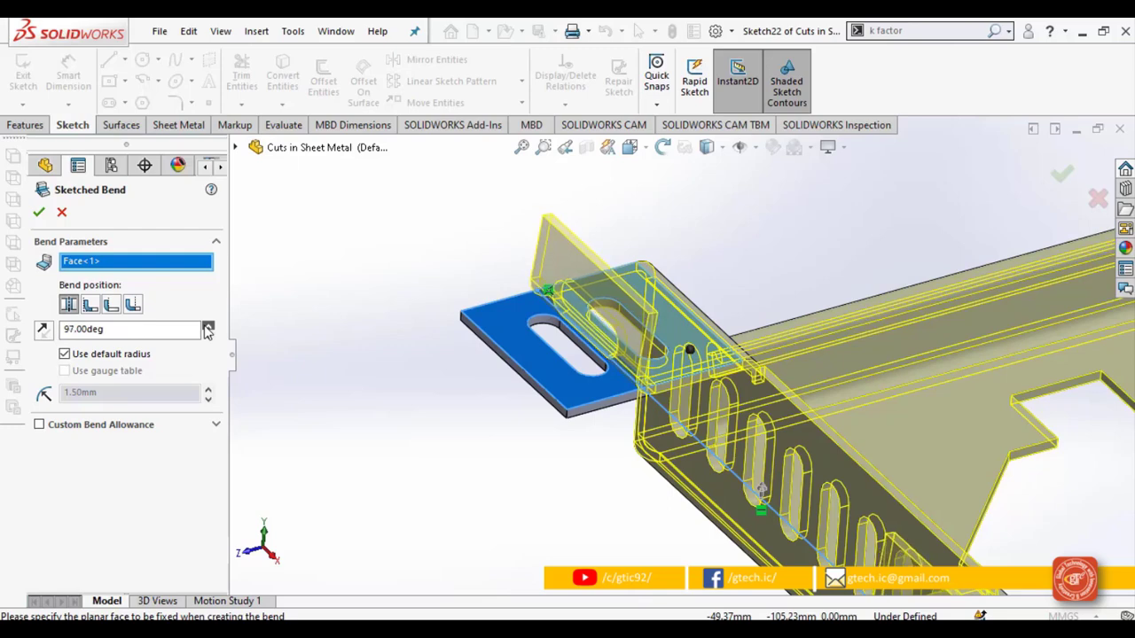
pyautogui.click(204, 324)
pyautogui.click(208, 325)
pyautogui.click(207, 326)
pyautogui.click(208, 325)
pyautogui.click(208, 325)
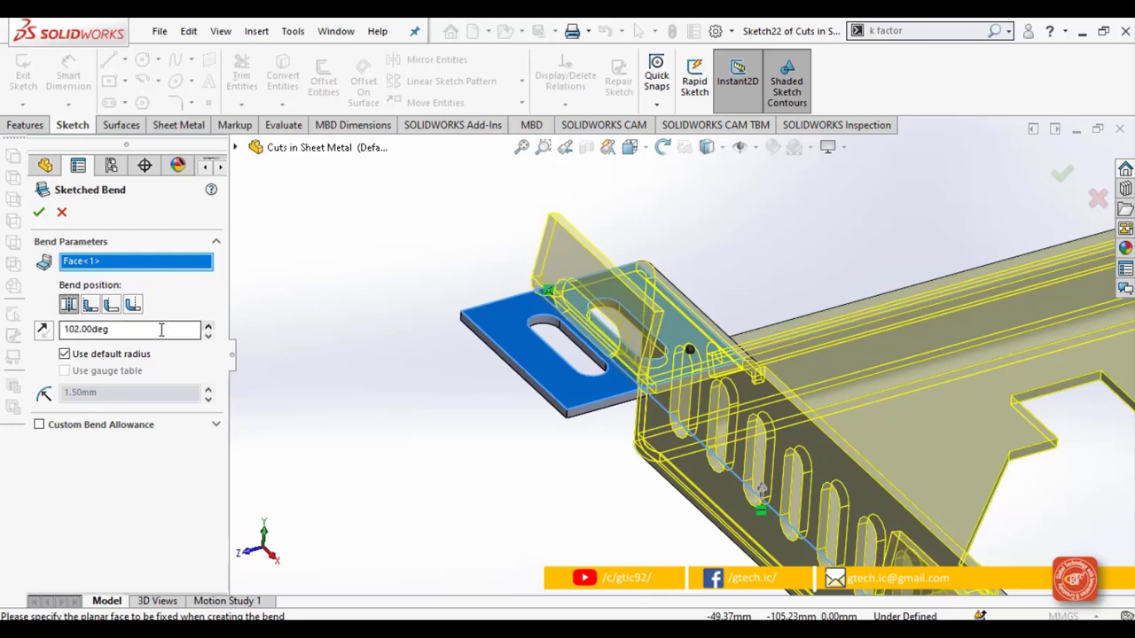
# Step: Set the bend angle to 45 degrees
pyautogui.moveTo(164, 329); pyautogui.dragTo(53, 329)
pyautogui.write('45')
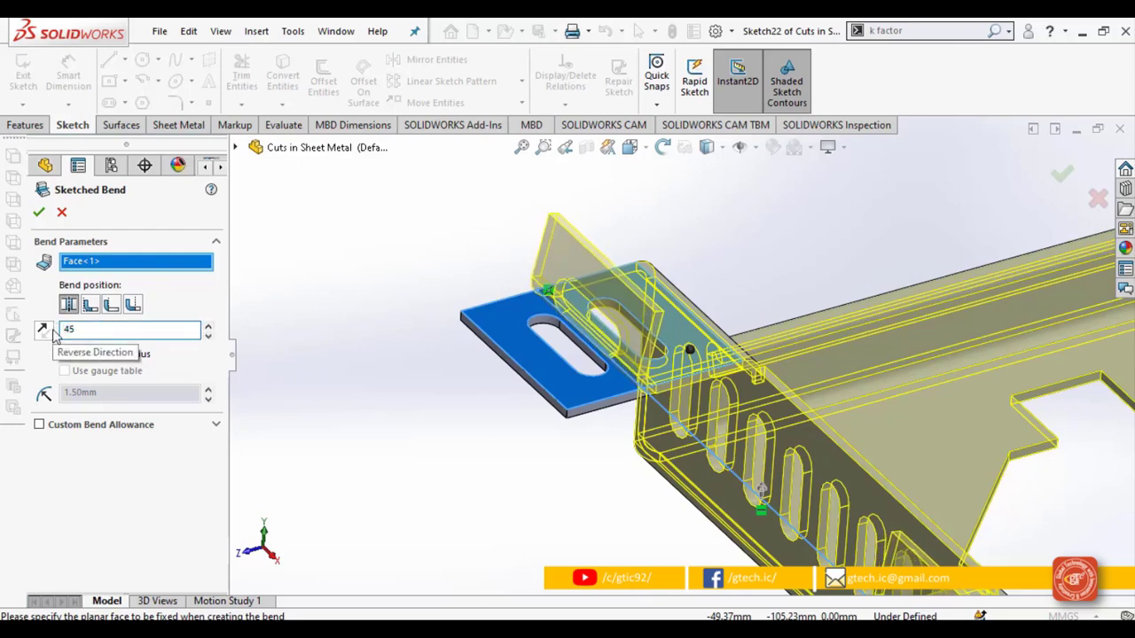
pyautogui.press('Return')
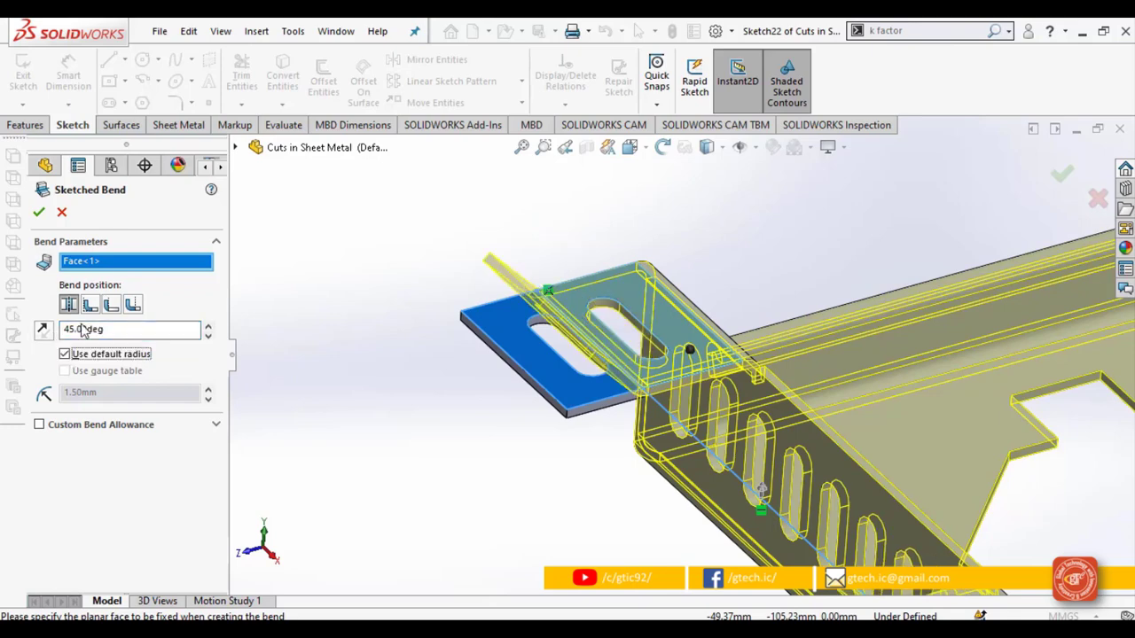
# Step: Set the bend angle to 90 degrees and create the sketched bend across both slotted tabs
pyautogui.moveTo(110, 330); pyautogui.dragTo(51, 328)
pyautogui.write('90')
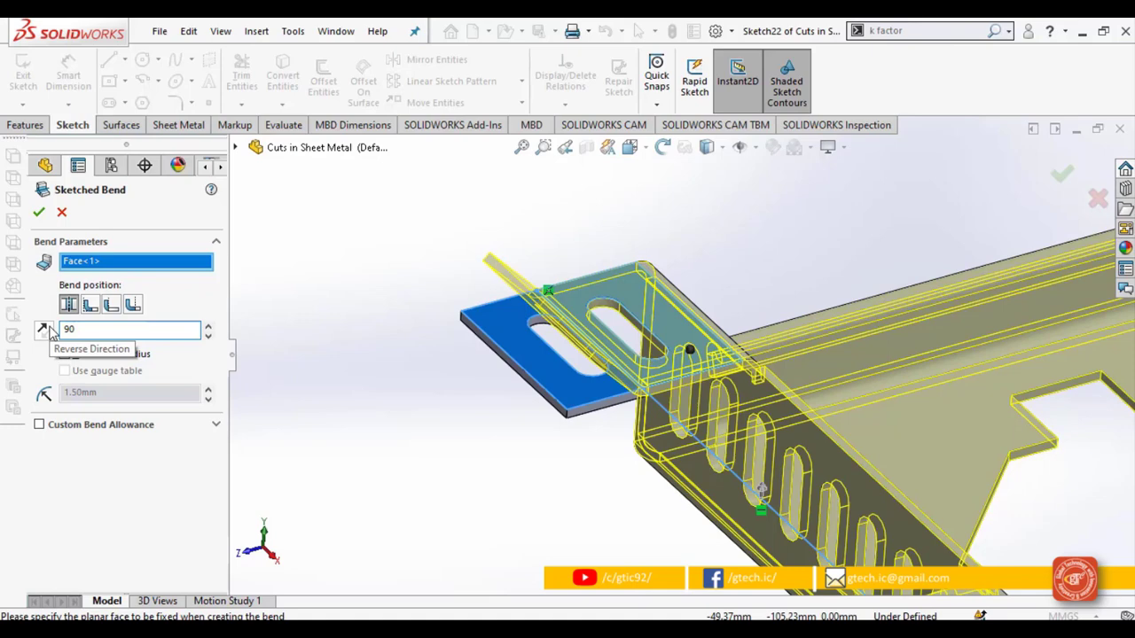
pyautogui.press('Tab')
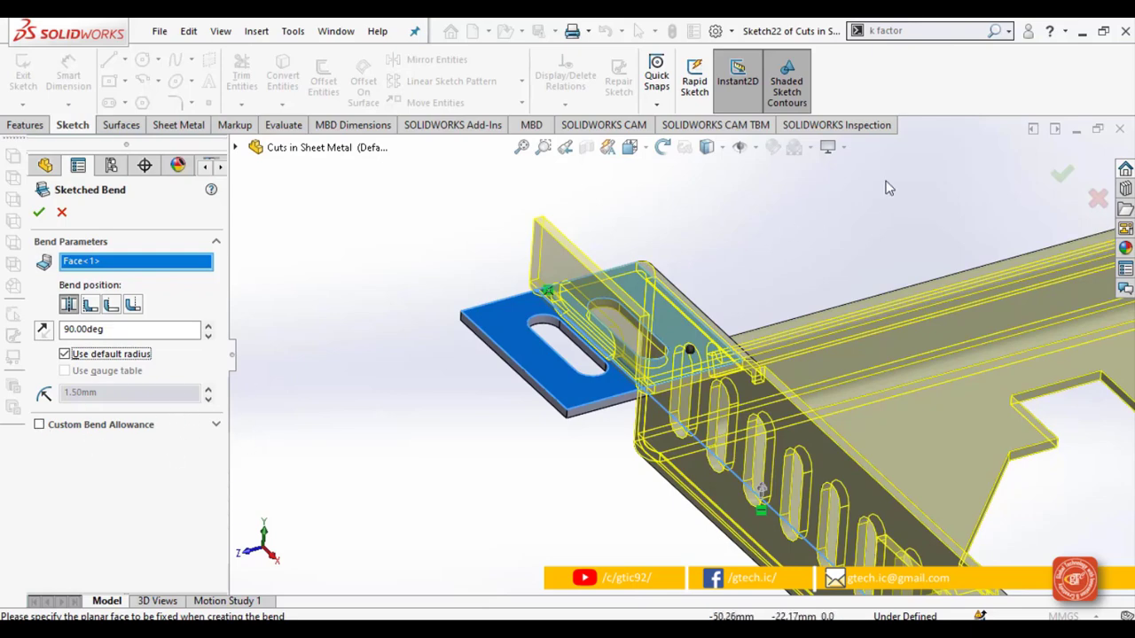
pyautogui.click(1062, 180)
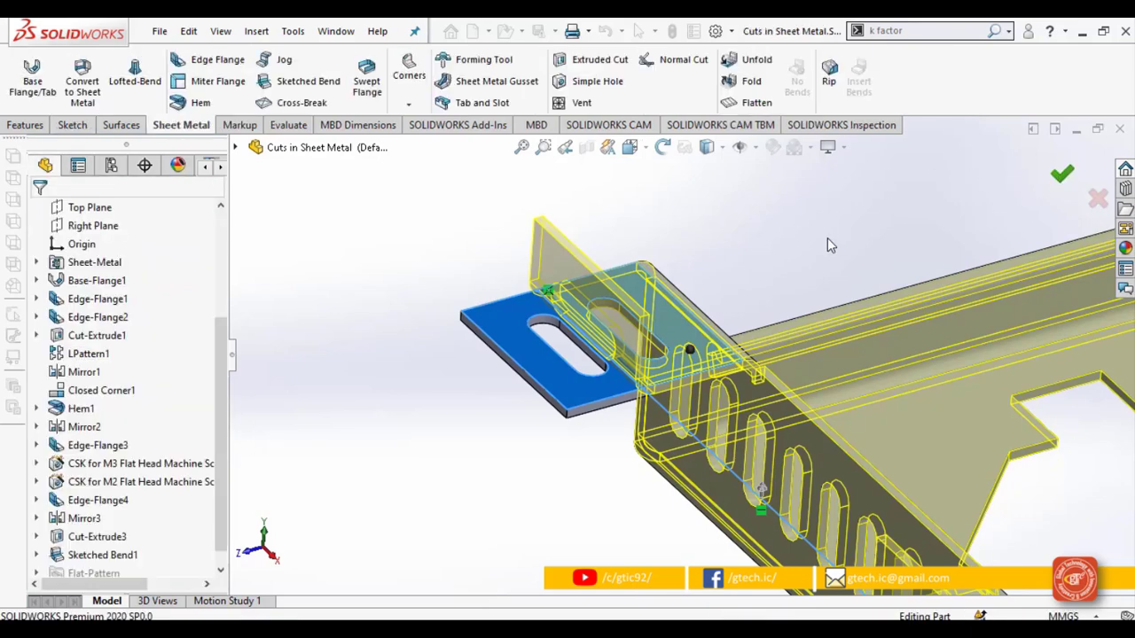
# Step: Examine the bend on the slotted mounting tabs, including where it runs between the two slots
pyautogui.scroll(3, 754, 277)
pyautogui.scroll(-4, 803, 413)
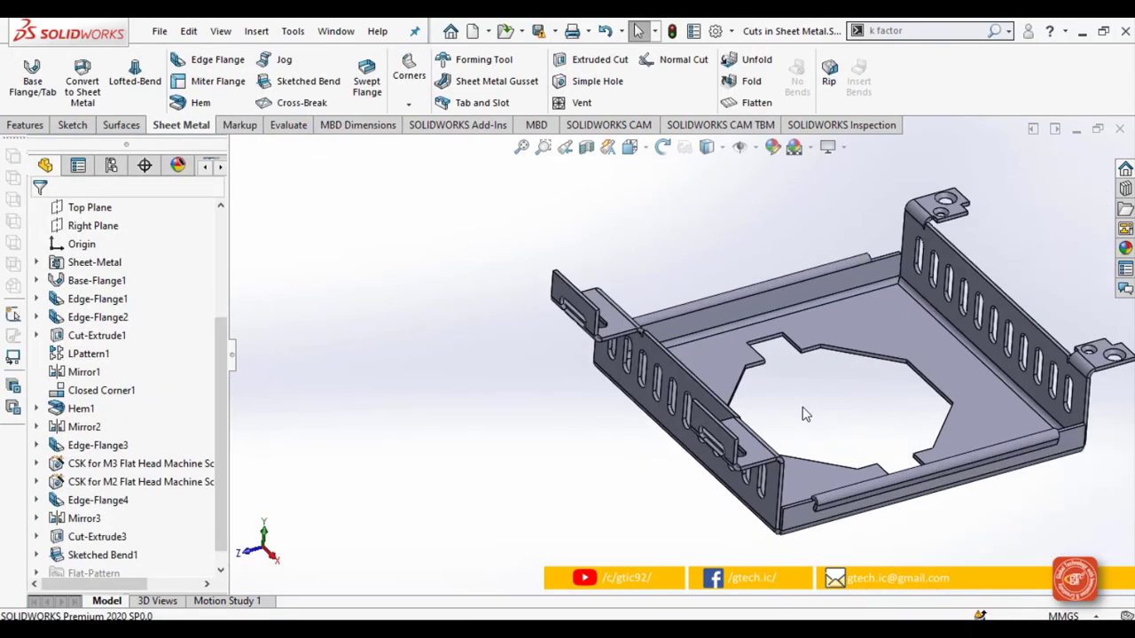
pyautogui.scroll(3, 674, 470)
pyautogui.moveTo(668, 458); pyautogui.dragTo(619, 476, button='middle')
pyautogui.scroll(-6, 567, 390)
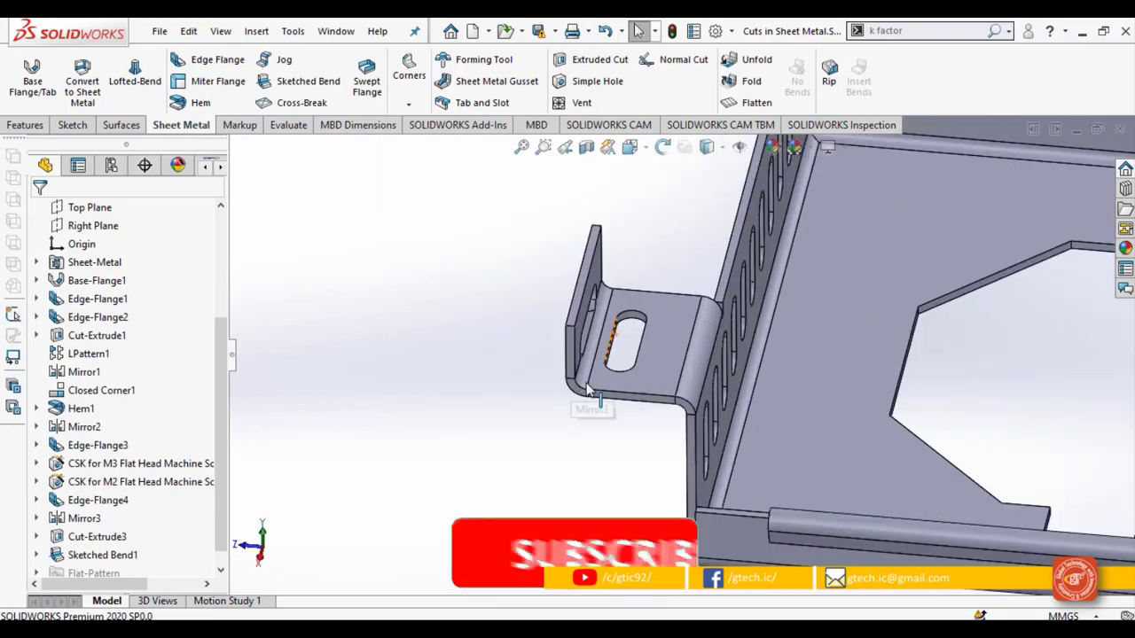
pyautogui.moveTo(557, 378); pyautogui.dragTo(526, 376, button='middle')
pyautogui.scroll(-3, 617, 367)
pyautogui.moveTo(608, 370); pyautogui.dragTo(639, 381, button='middle')
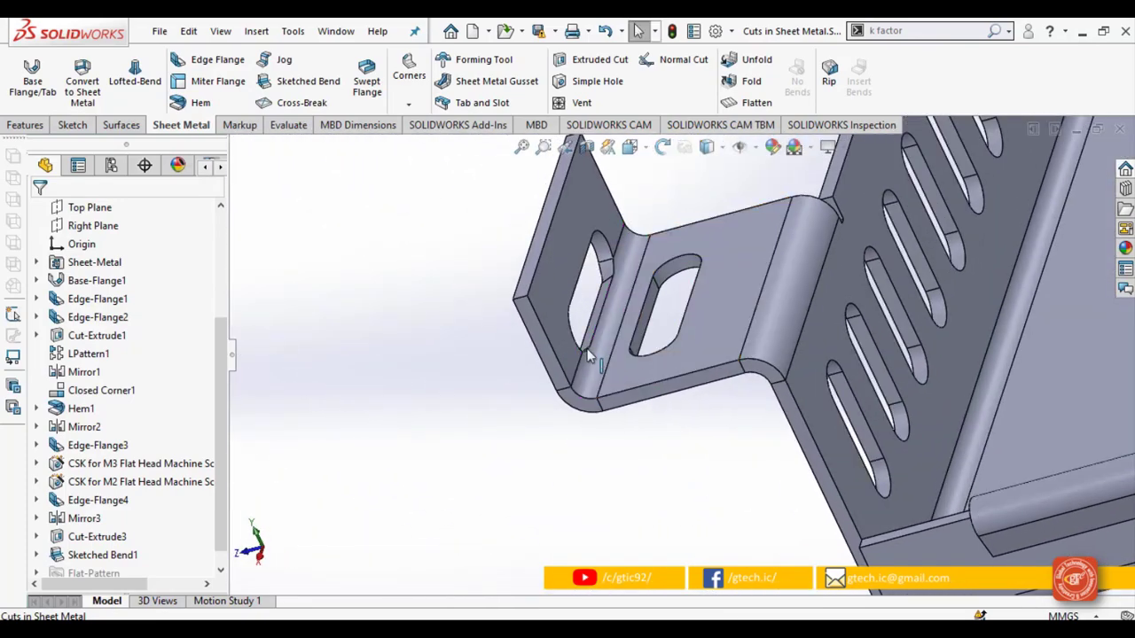
pyautogui.scroll(-2, 580, 344)
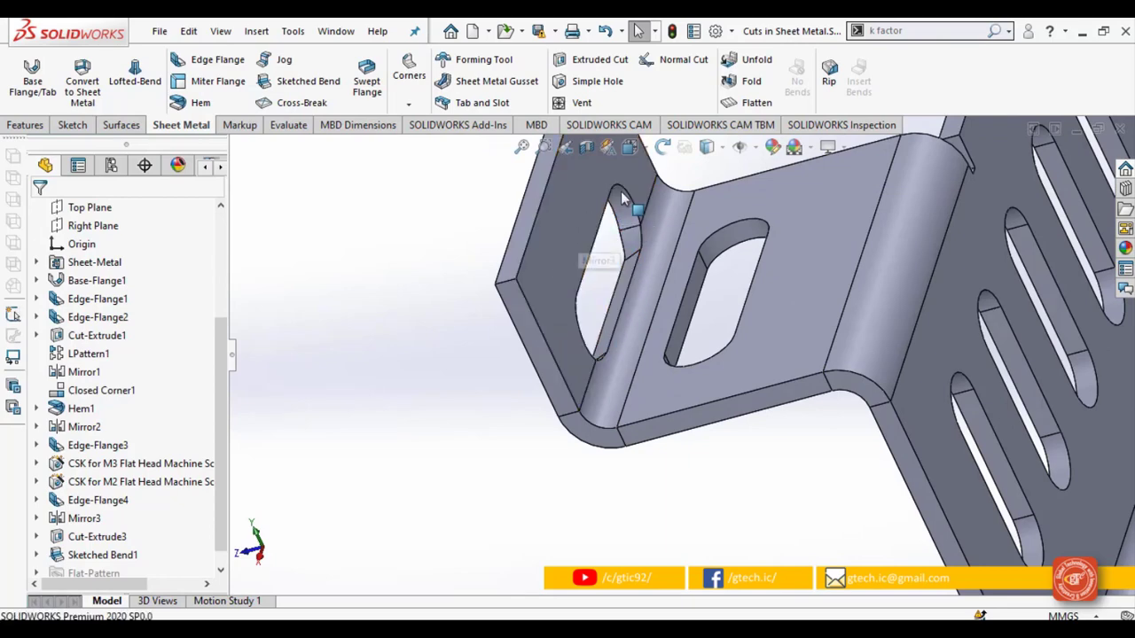
pyautogui.scroll(2, 619, 301)
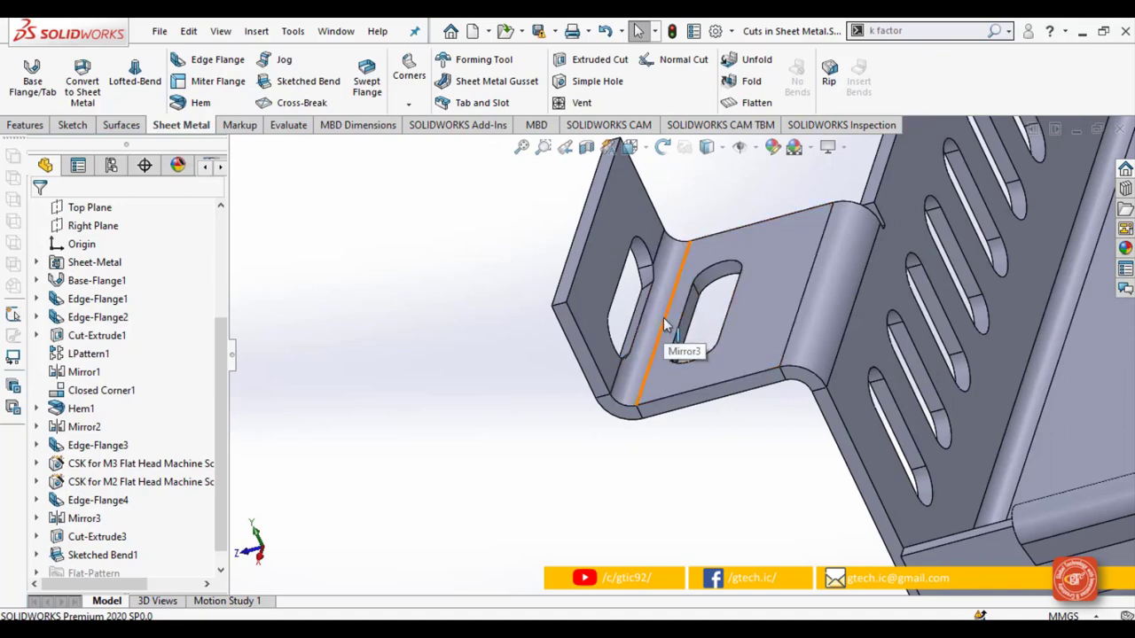
pyautogui.scroll(2, 660, 321)
pyautogui.scroll(-1, 73, 503)
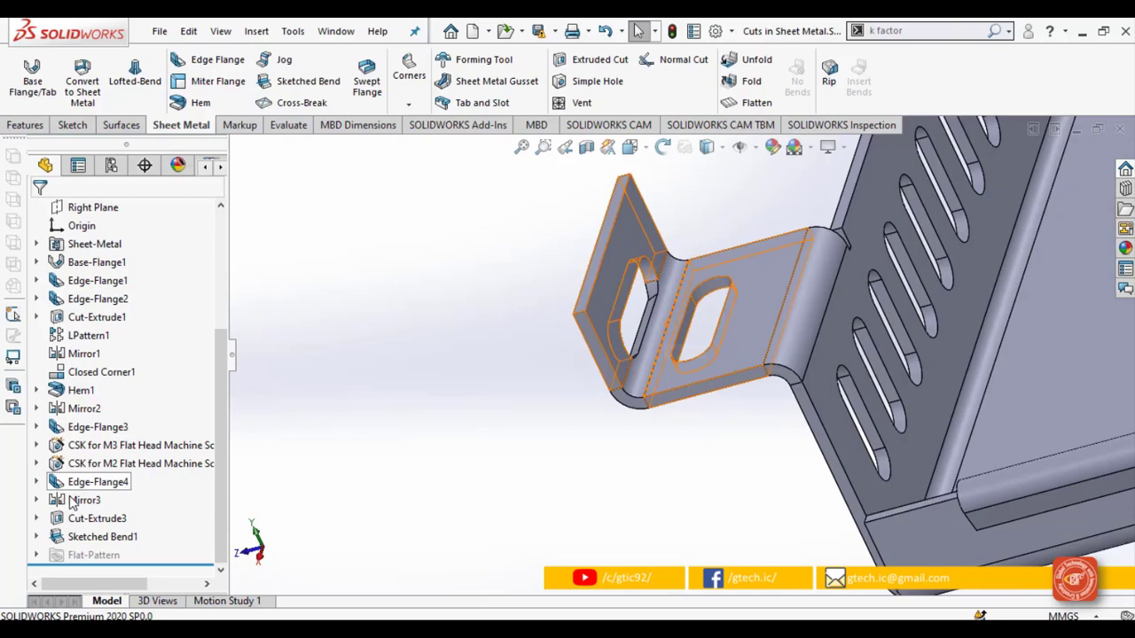
# Step: Open the sketch of the sketched bend for editing
pyautogui.click(100, 536)
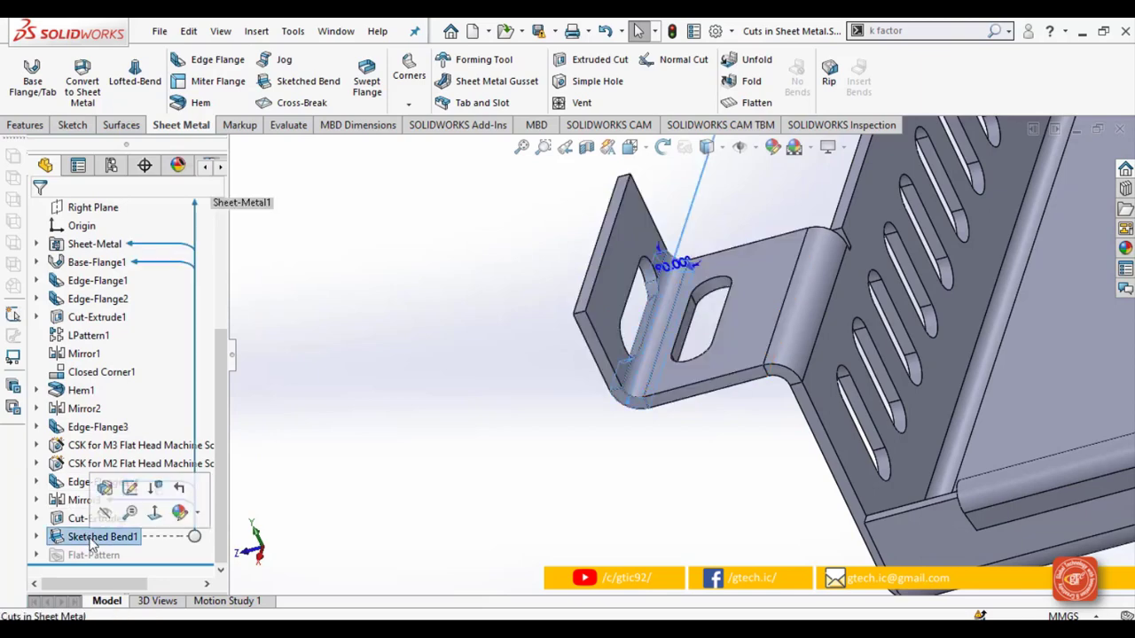
pyautogui.click(36, 536)
pyautogui.click(96, 538)
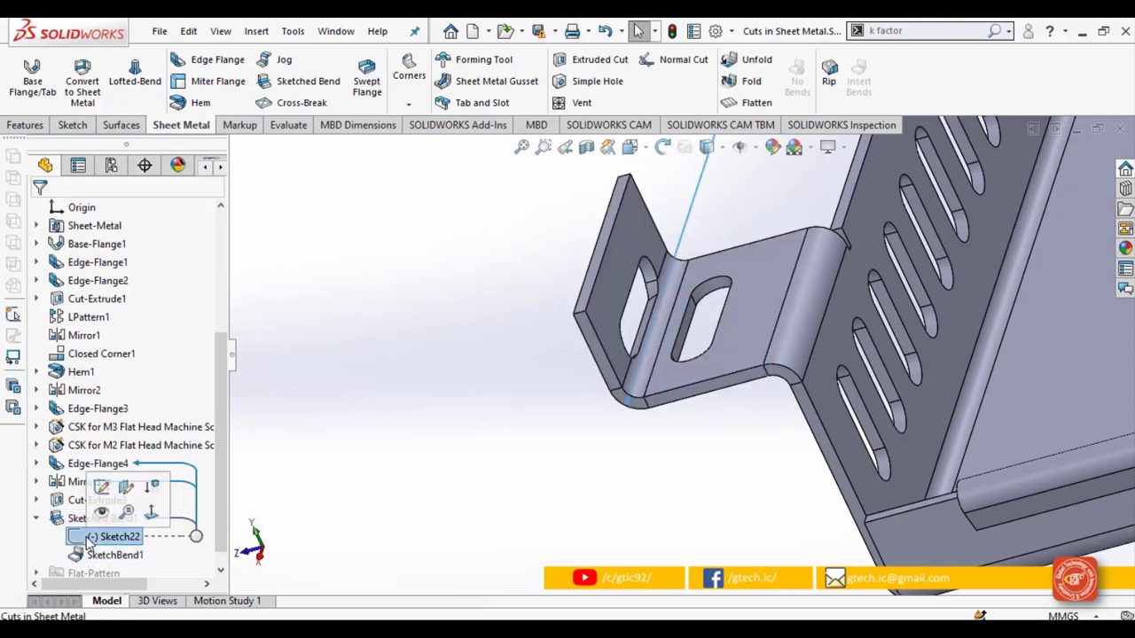
pyautogui.click(101, 487)
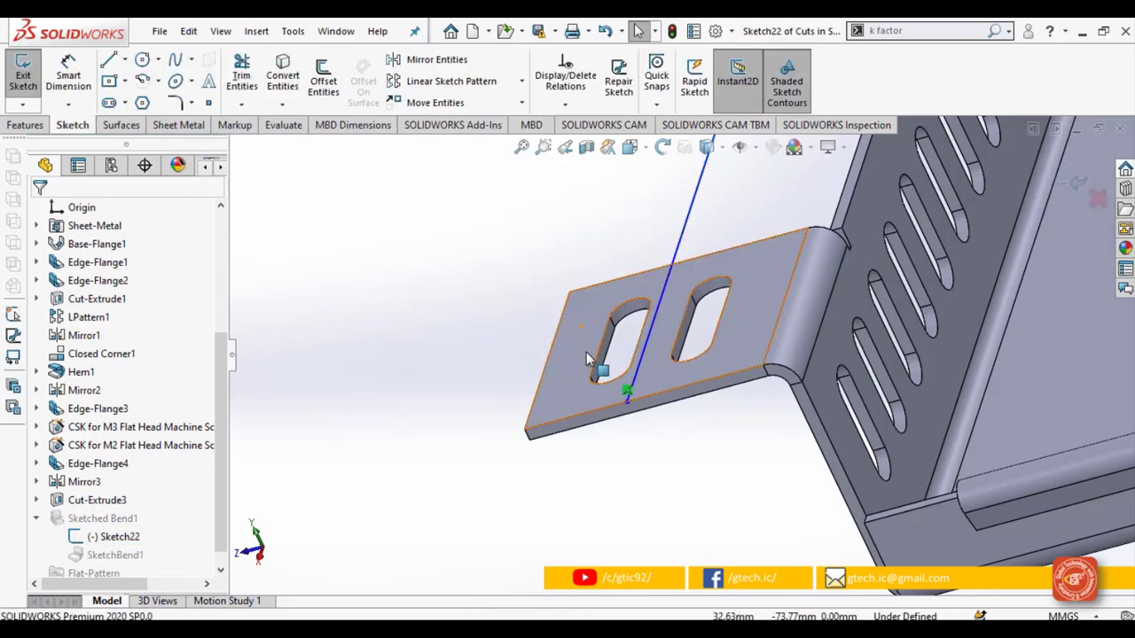
# Step: Dimension the bend line 1 mm from the inner straight edge of the outer slot
pyautogui.moveTo(587, 359); pyautogui.dragTo(719, 352, button='middle')
pyautogui.moveTo(720, 383); pyautogui.dragTo(708, 398, button='middle')
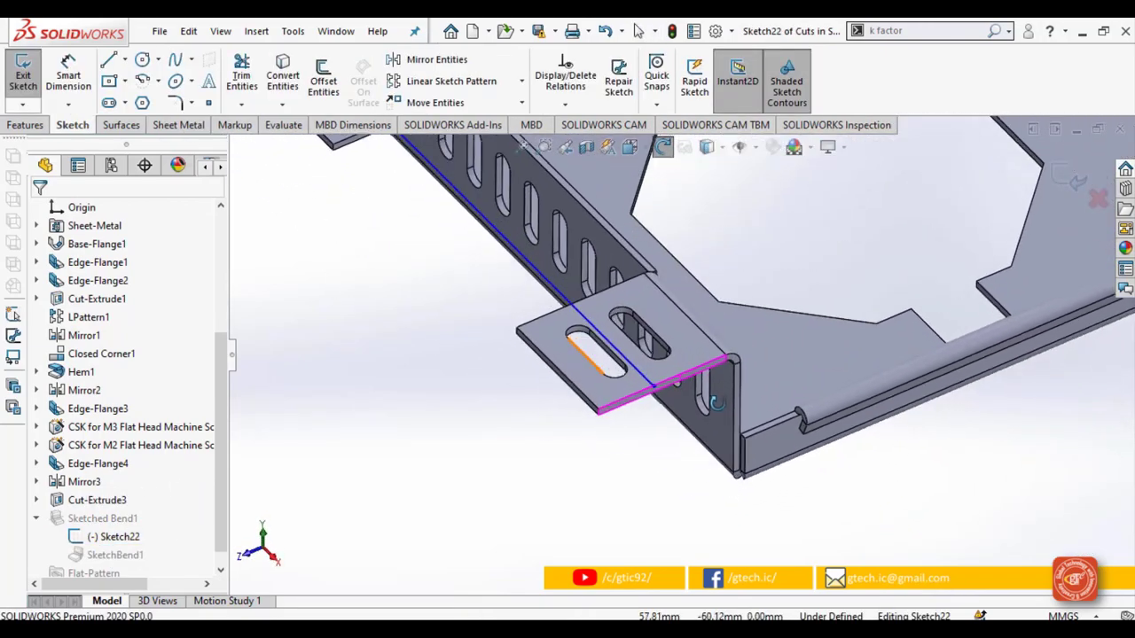
pyautogui.scroll(4, 597, 380)
pyautogui.scroll(-2, 560, 241)
pyautogui.scroll(-4, 559, 240)
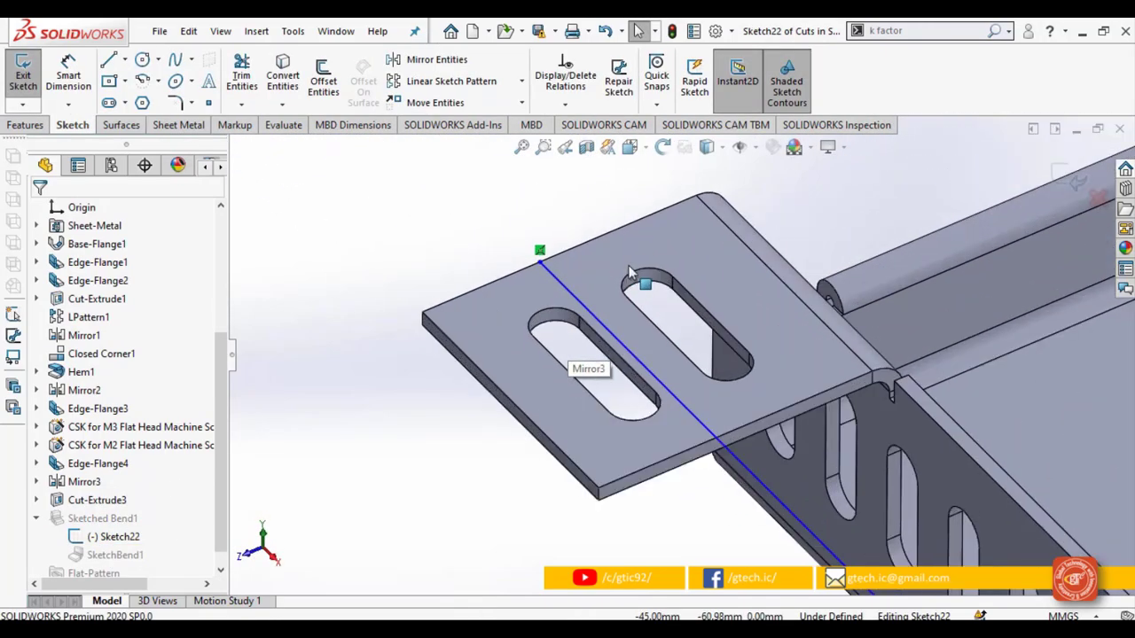
pyautogui.click(69, 75)
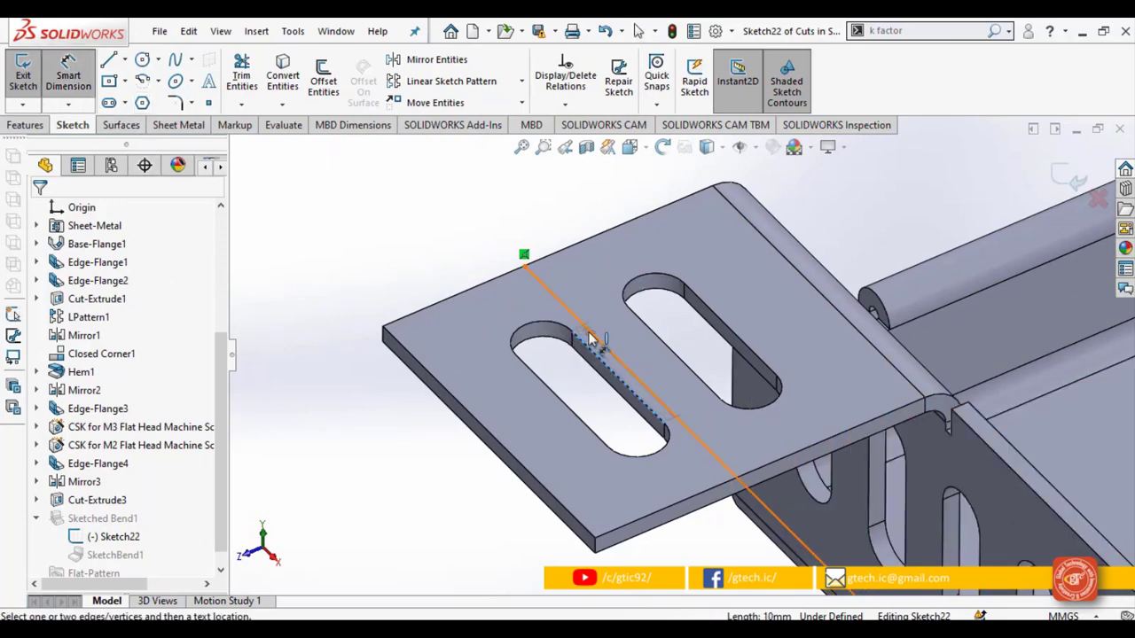
pyautogui.click(566, 301)
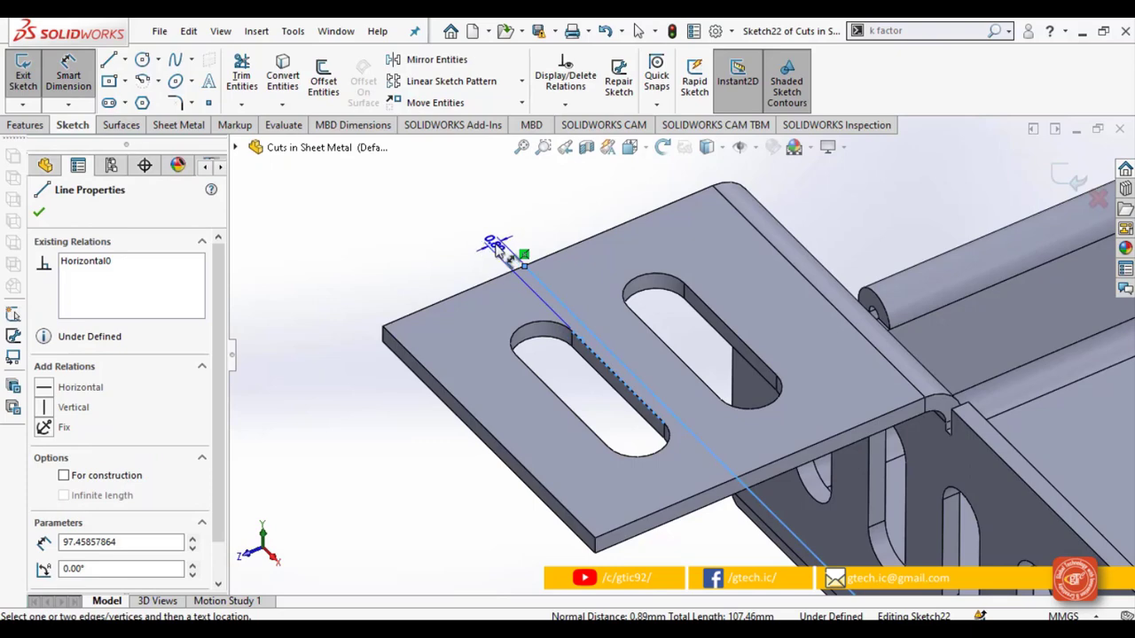
pyautogui.click(501, 251)
pyautogui.write('1')
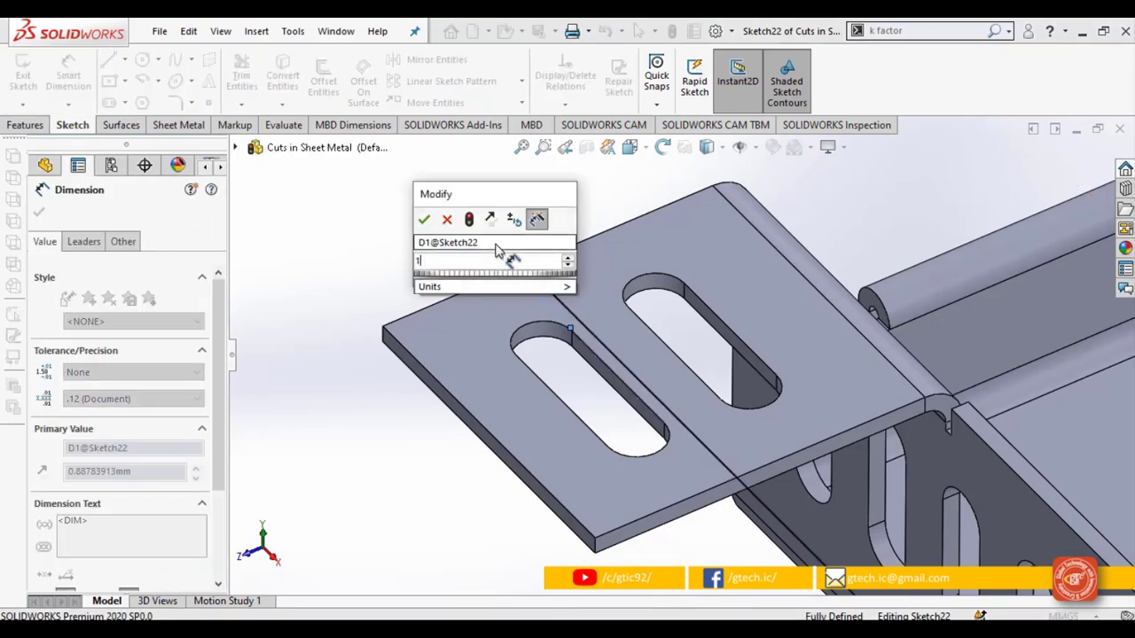
pyautogui.press('Return')
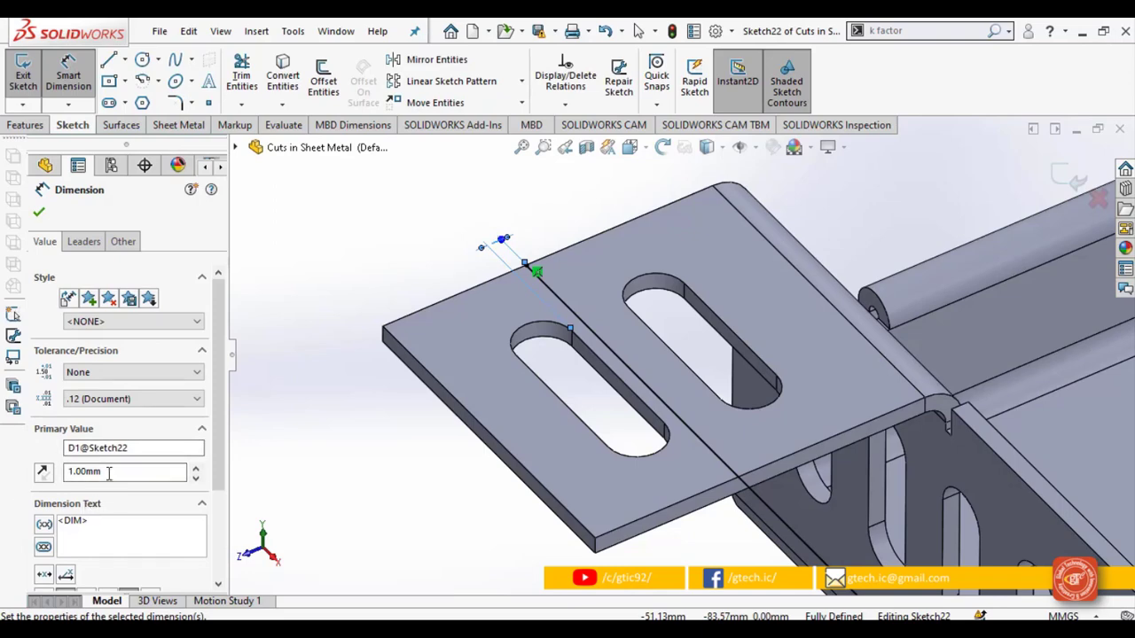
# Step: Set the bend line's distance from the outer slot to 2 mm and exit the sketch
pyautogui.moveTo(106, 471); pyautogui.dragTo(62, 479)
pyautogui.write('2')
pyautogui.press('Return')
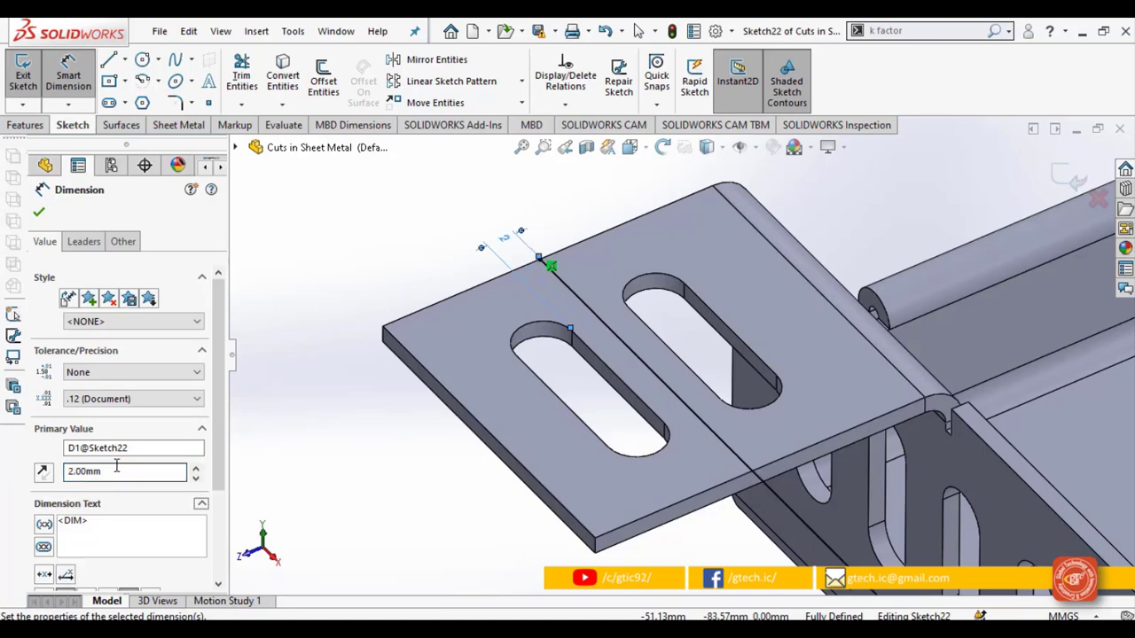
pyautogui.click(1073, 177)
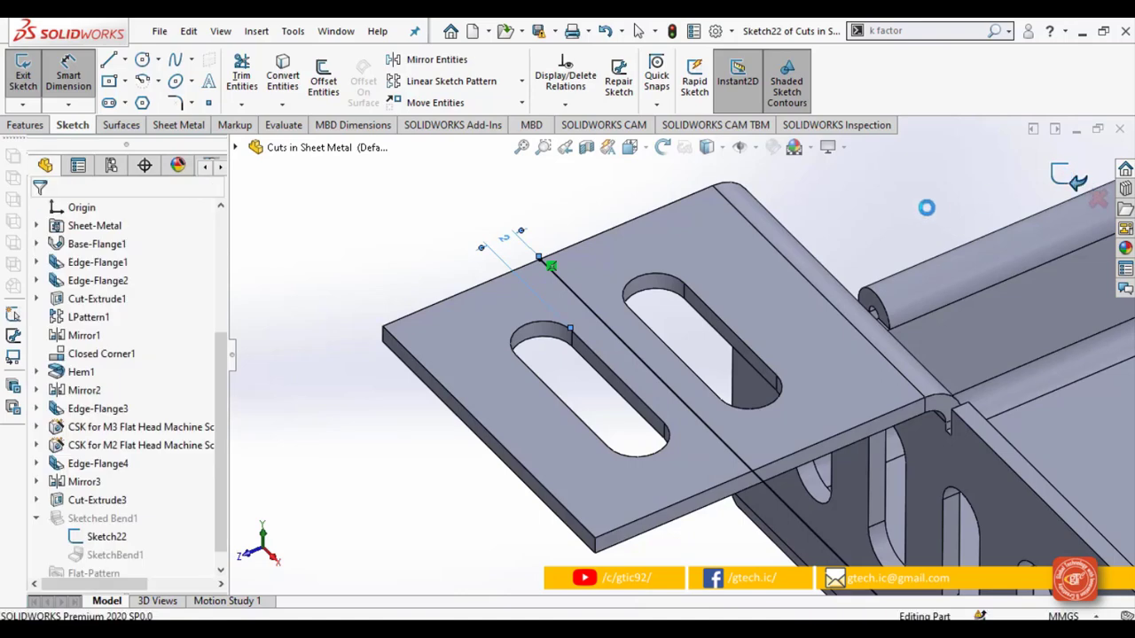
# Step: Inspect the updated bend on the slotted tabs and its clearance from both slots
pyautogui.scroll(9, 916, 254)
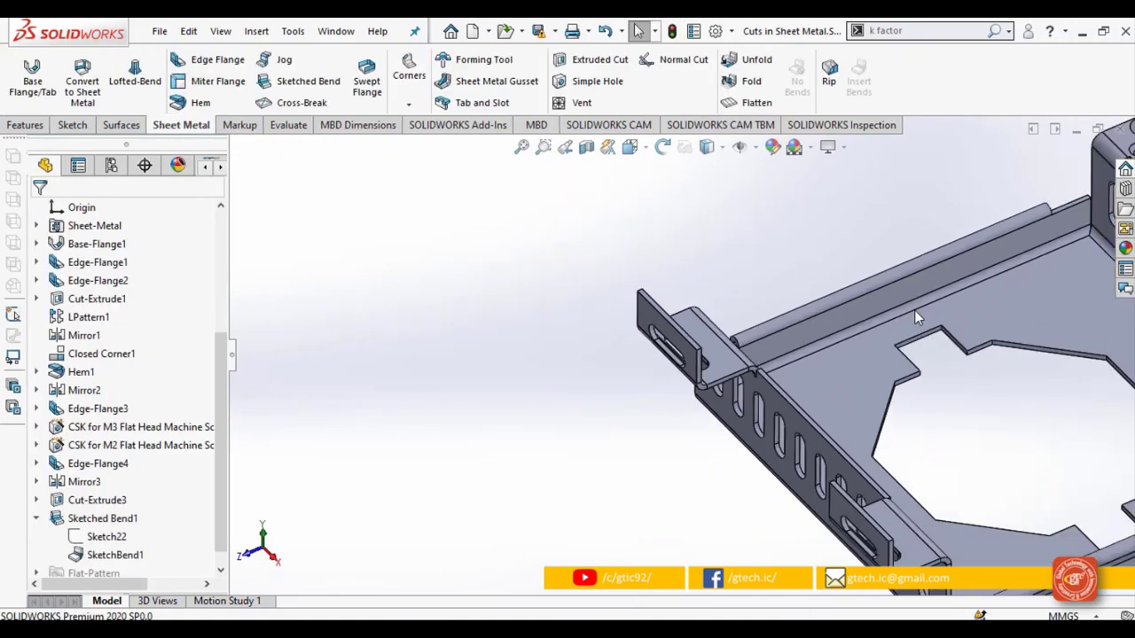
pyautogui.moveTo(898, 471); pyautogui.dragTo(751, 405, button='middle')
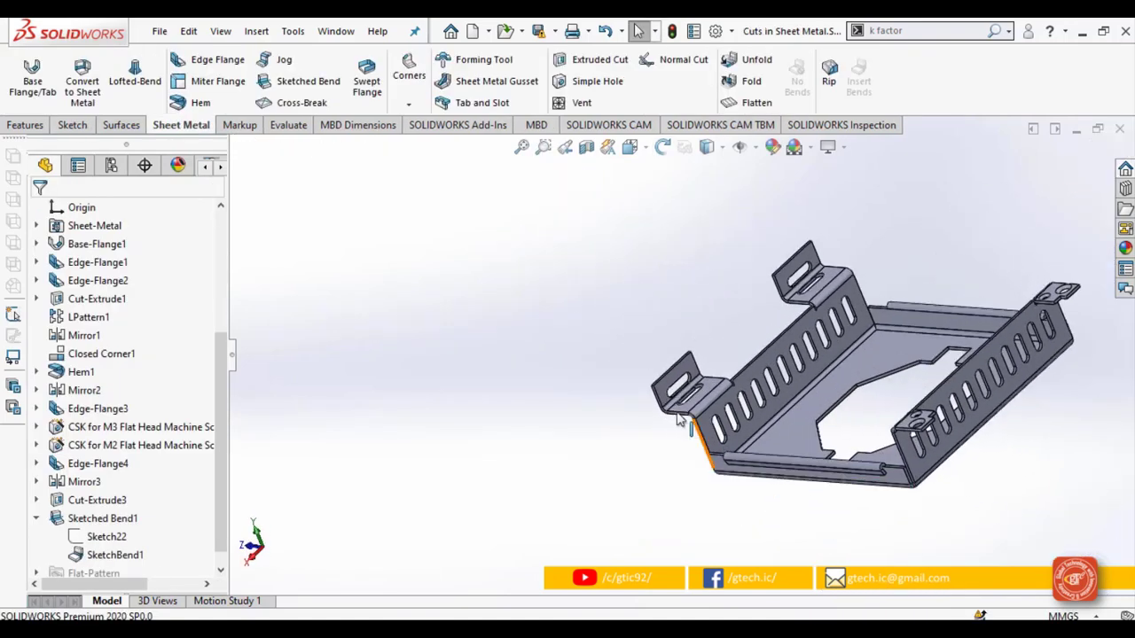
pyautogui.scroll(-5, 752, 405)
pyautogui.scroll(-6, 753, 404)
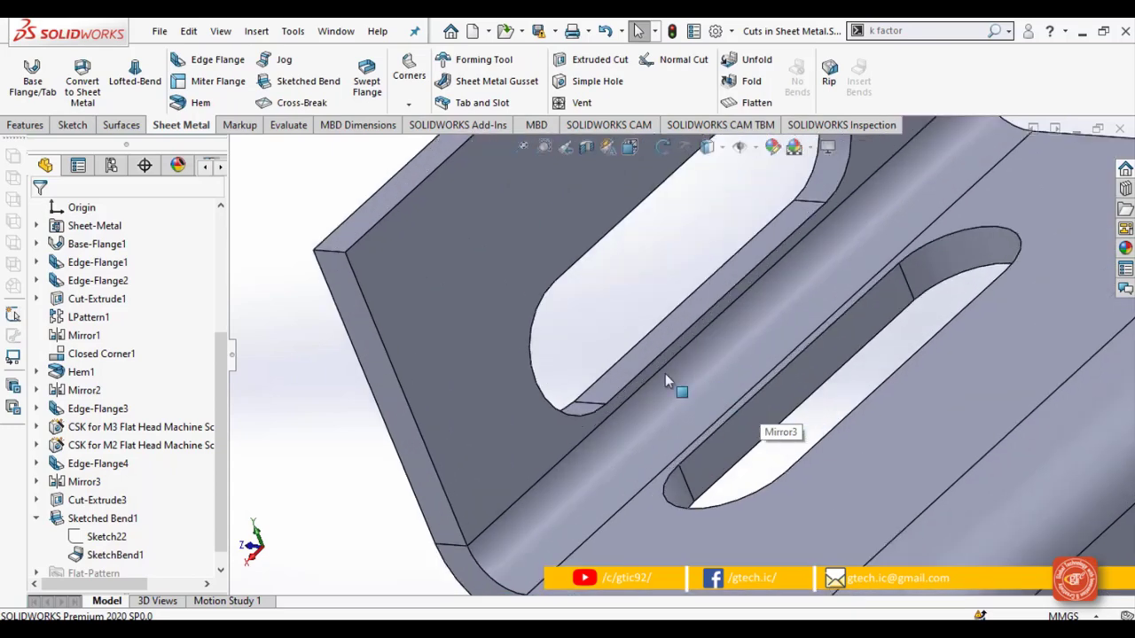
pyautogui.scroll(8, 736, 369)
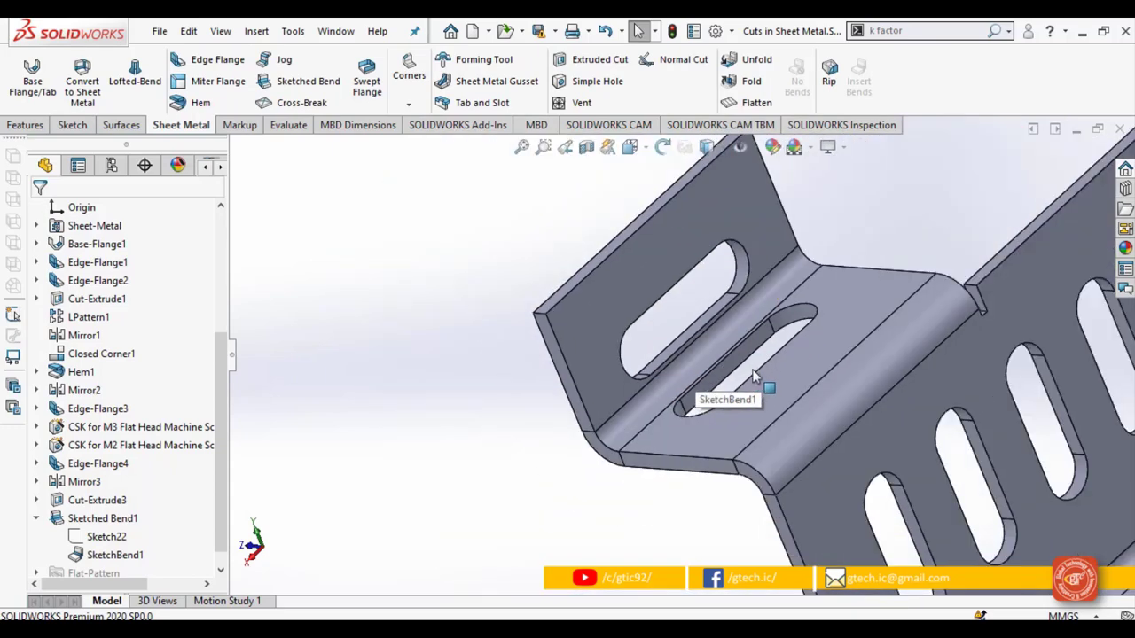
pyautogui.moveTo(807, 377); pyautogui.dragTo(896, 408, button='middle')
pyautogui.scroll(5, 893, 355)
pyautogui.scroll(-3, 917, 334)
pyautogui.scroll(1, 906, 337)
pyautogui.moveTo(902, 335); pyautogui.dragTo(902, 311, button='middle')
pyautogui.press('Escape')
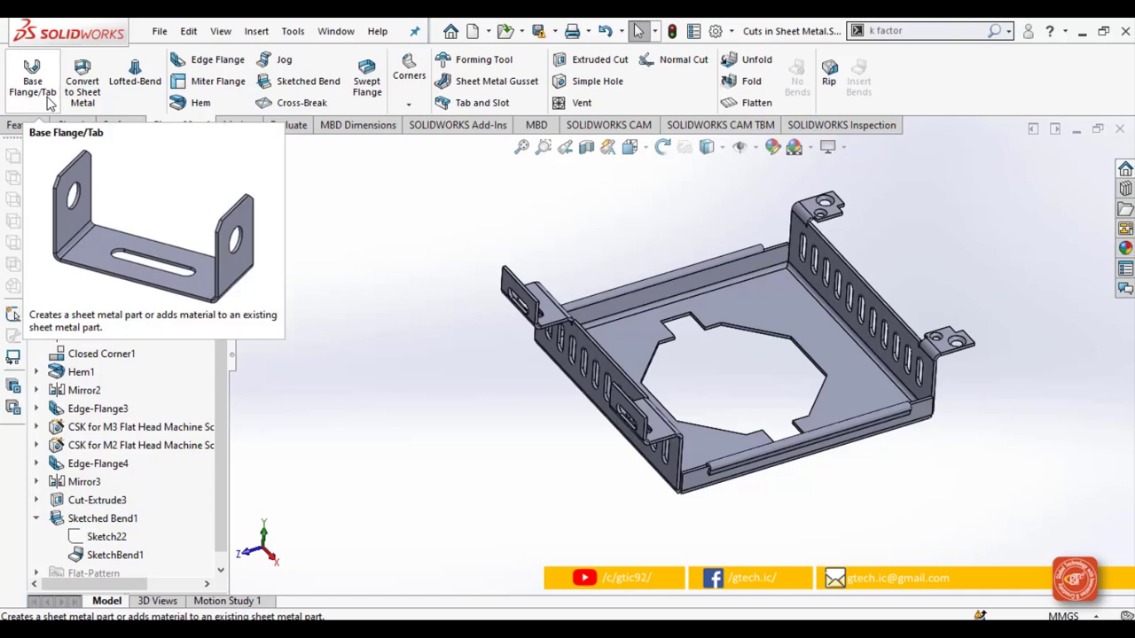
# Step: Collapse the sketched bend's entry in the feature tree
pyautogui.scroll(2, 83, 396)
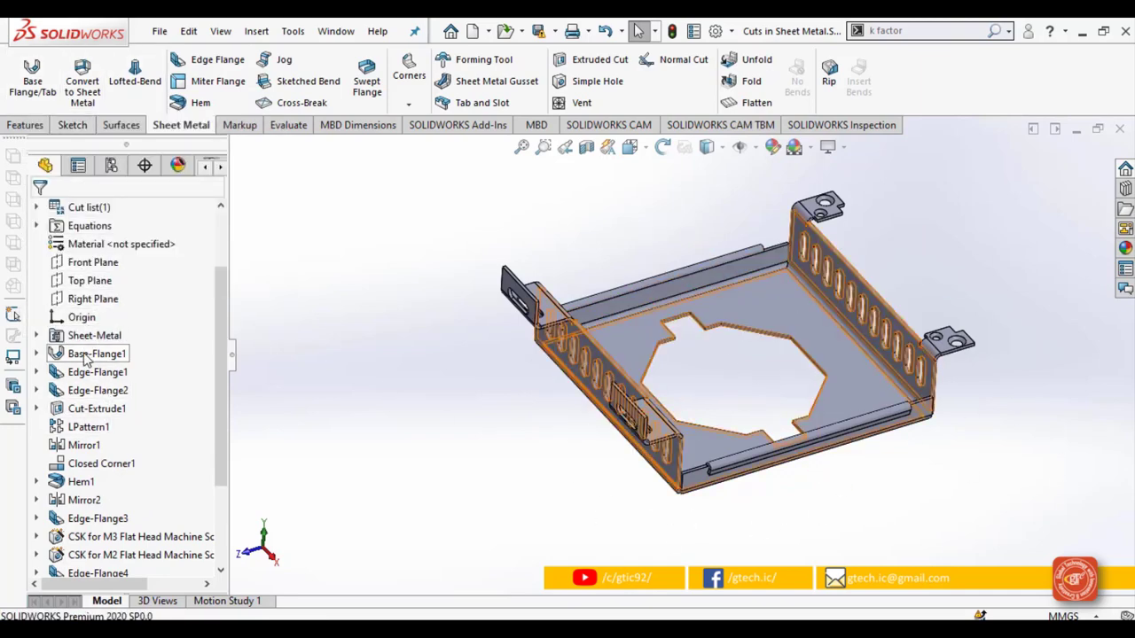
pyautogui.scroll(-3, 86, 357)
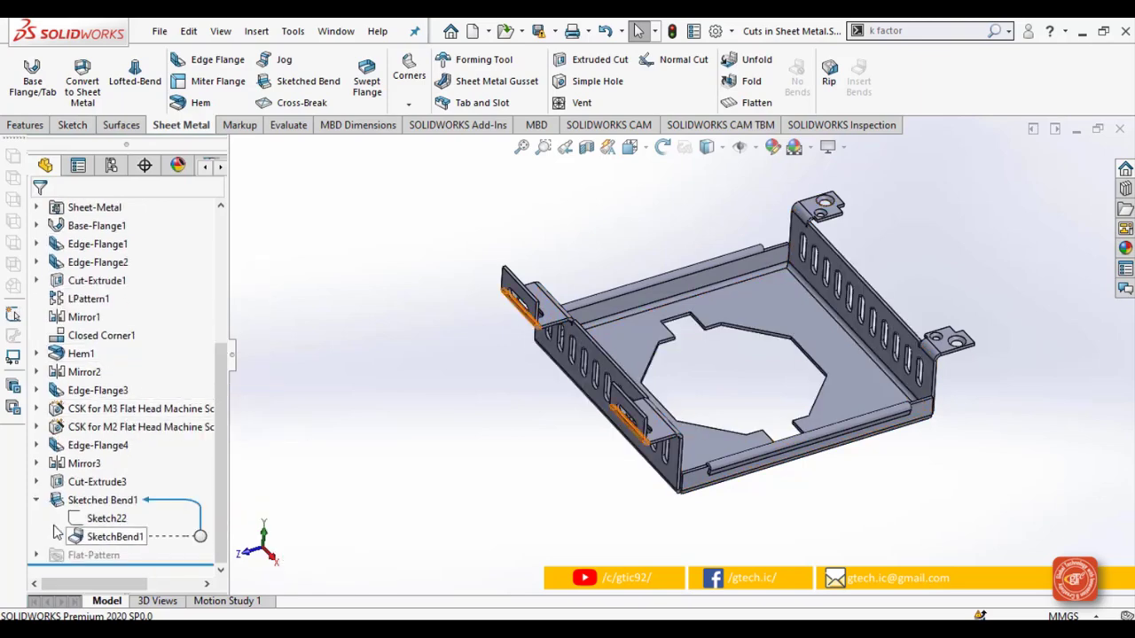
pyautogui.click(36, 502)
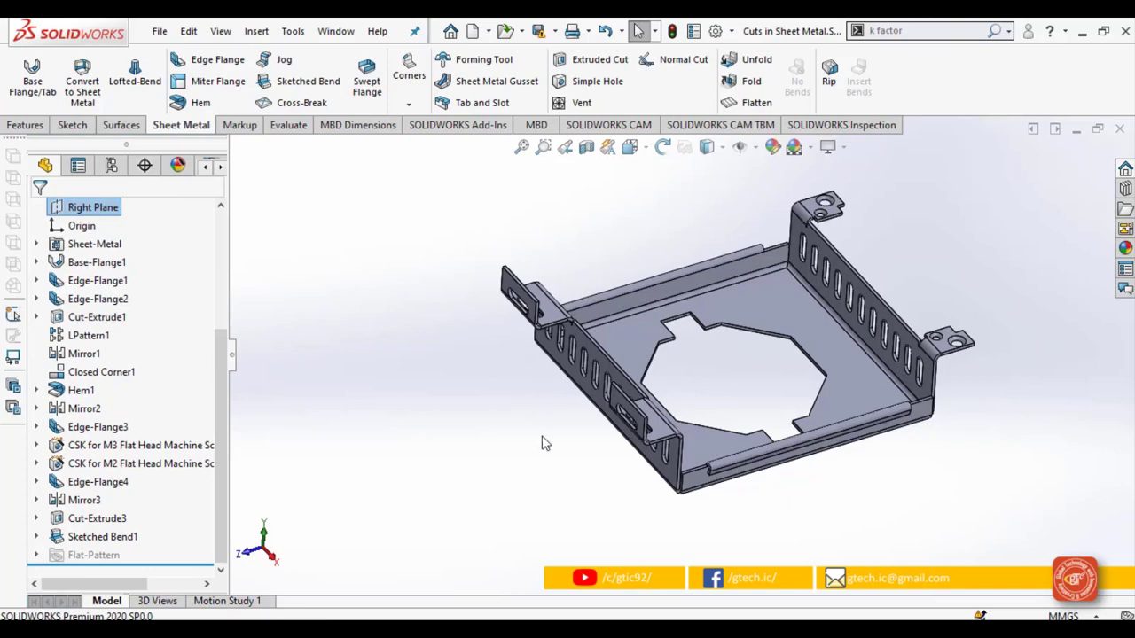
# Step: Display the base flange's dimensions and check the part's profile in the Right view
pyautogui.click(848, 390)
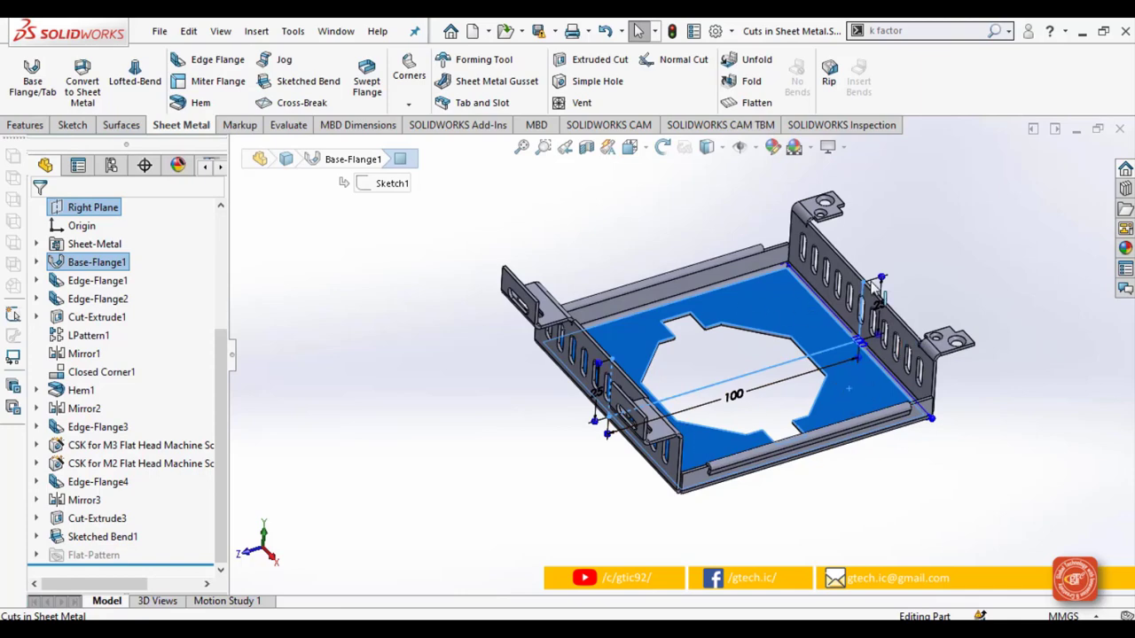
pyautogui.click(937, 474)
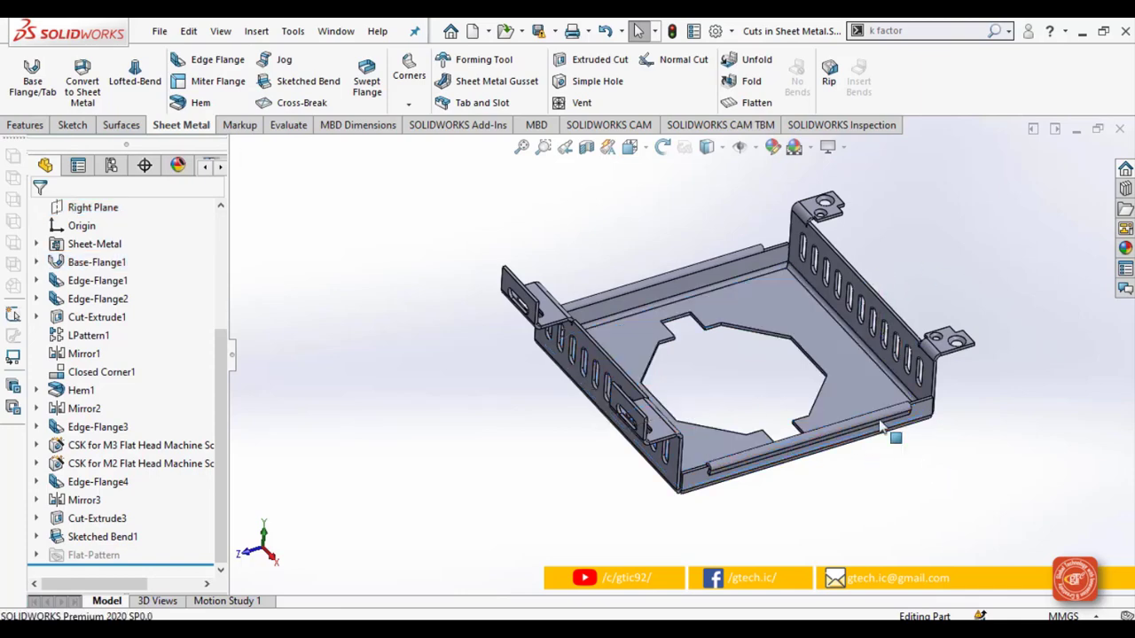
pyautogui.doubleClick(863, 391)
pyautogui.click(629, 146)
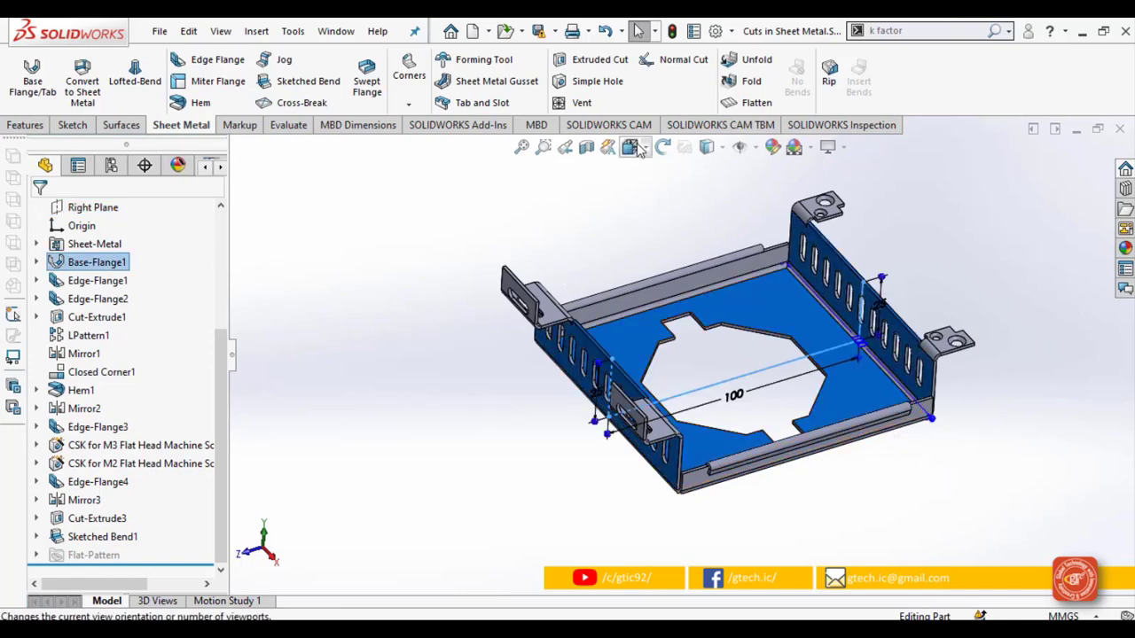
pyautogui.hotkey('ctrl', '4')
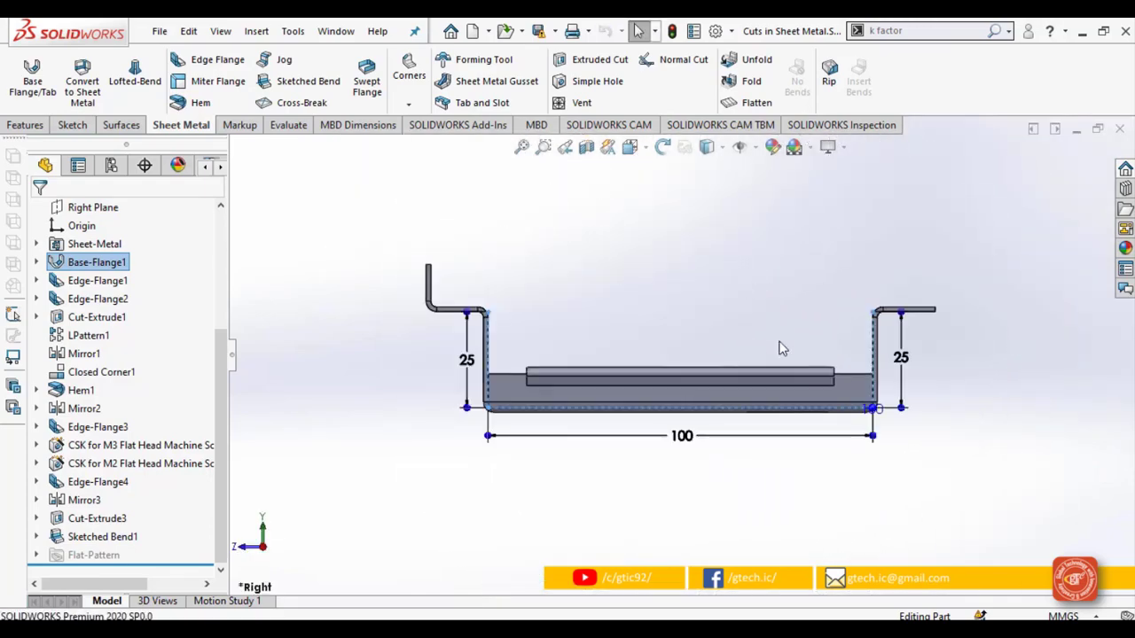
pyautogui.click(799, 471)
pyautogui.moveTo(722, 285); pyautogui.dragTo(720, 373, button='middle')
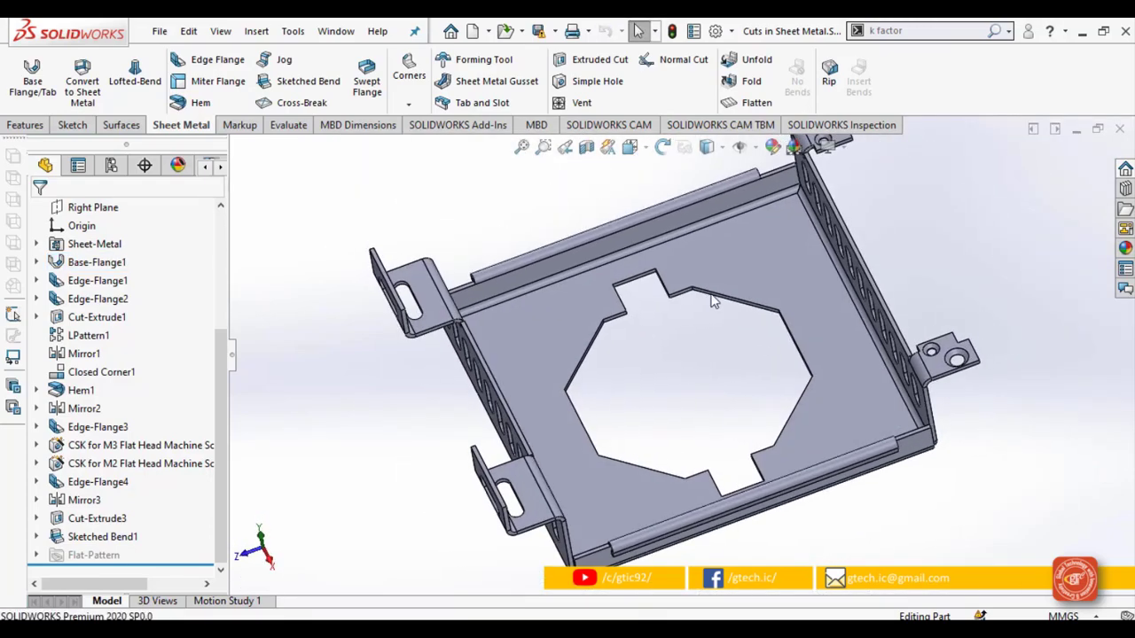
# Step: Start a Base Flange/Tab sketch on the inner floor face around the octagonal cutout
pyautogui.click(712, 270)
pyautogui.click(630, 146)
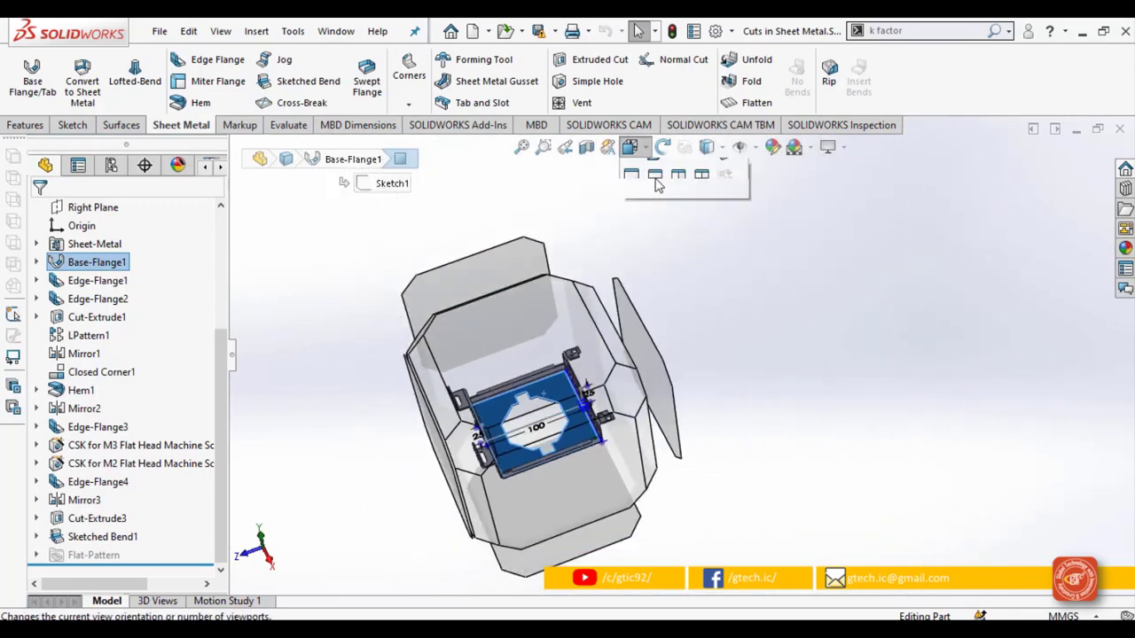
pyautogui.click(719, 244)
pyautogui.click(855, 359)
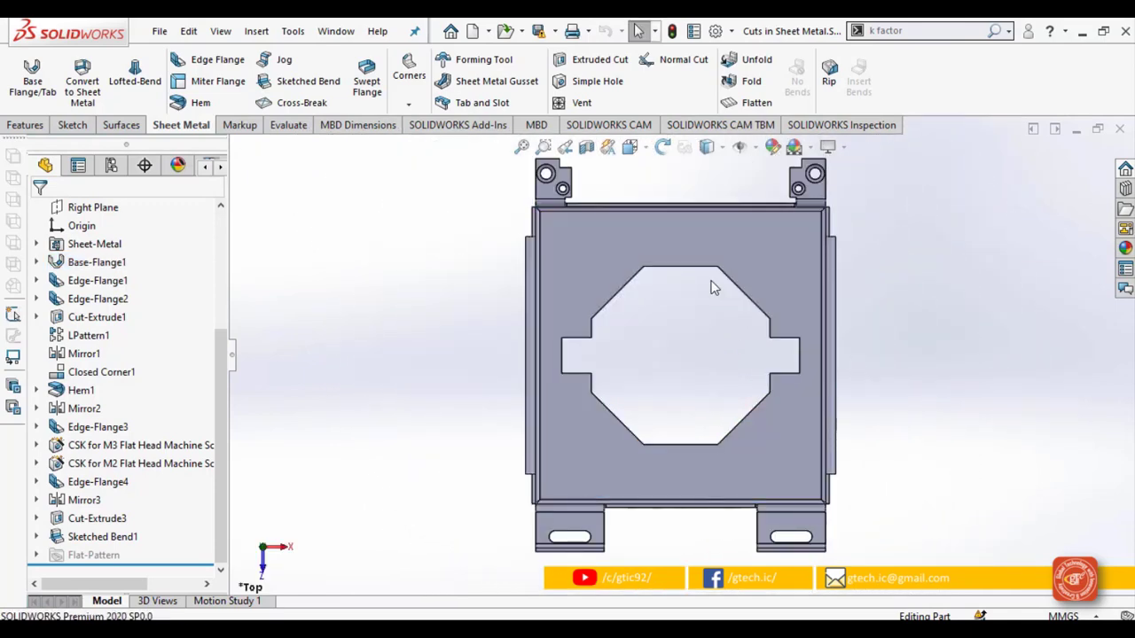
pyautogui.scroll(-2, 709, 287)
pyautogui.scroll(-2, 705, 282)
pyautogui.click(525, 212)
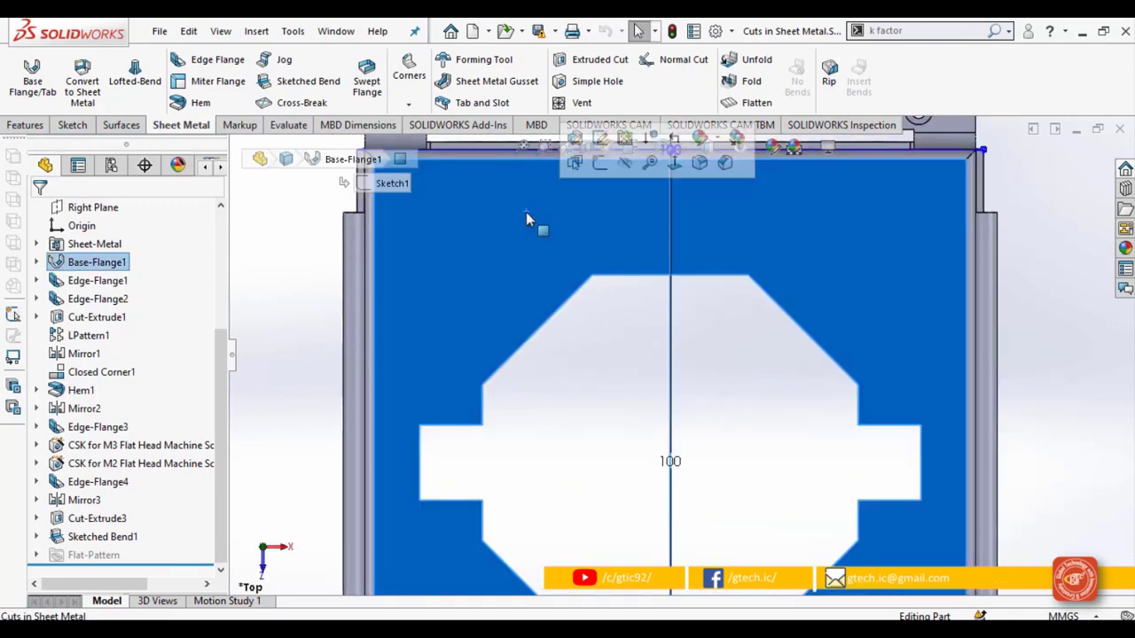
pyautogui.click(42, 78)
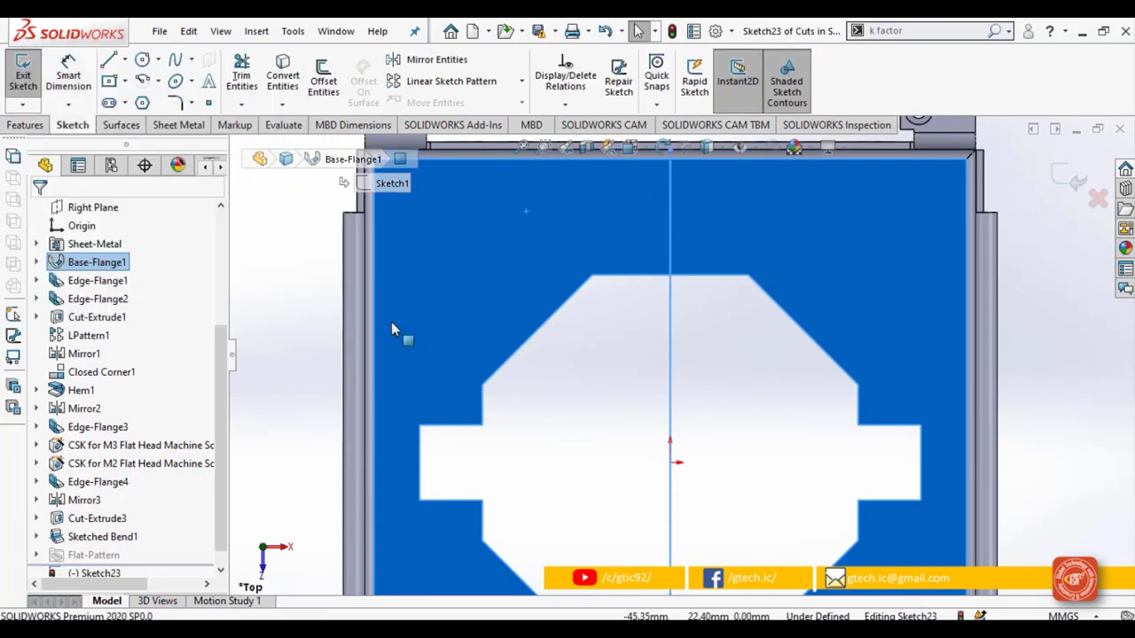
pyautogui.click(1060, 393)
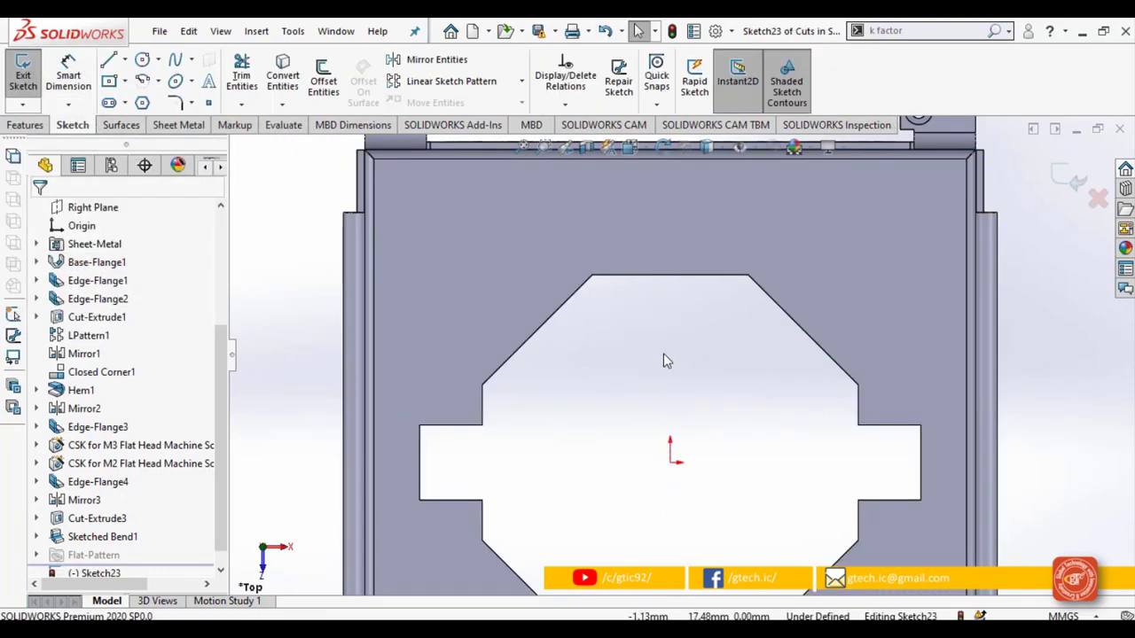
# Step: Sketch a closed rectangular tab profile about 24.7 mm long, extending from the right-hand notch's end edge into the cutout
pyautogui.click(108, 60)
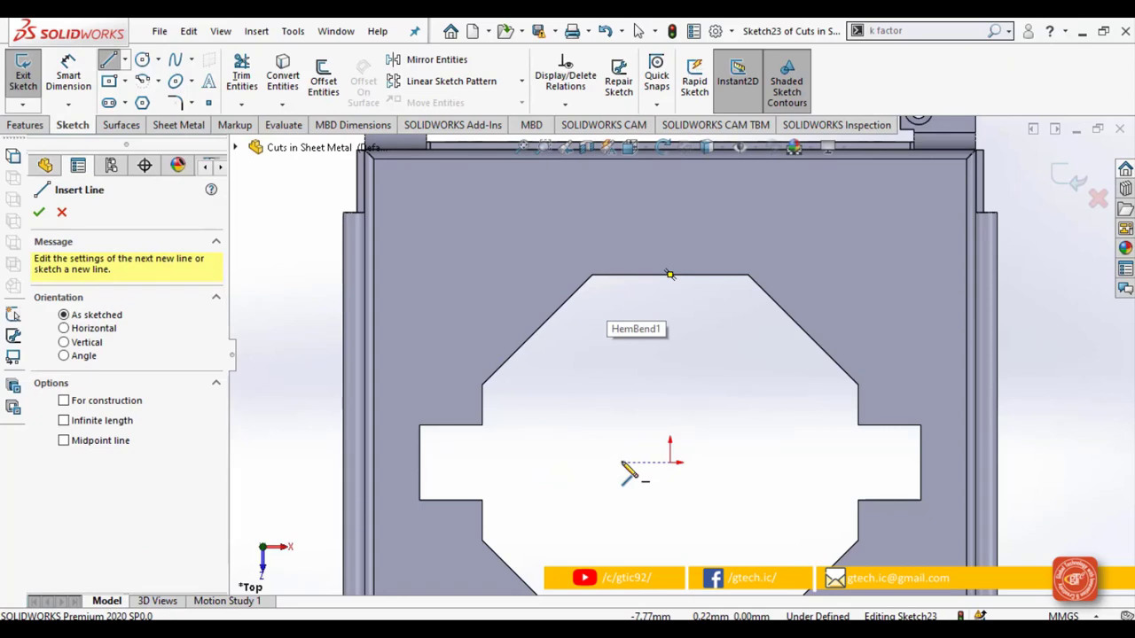
pyautogui.click(920, 436)
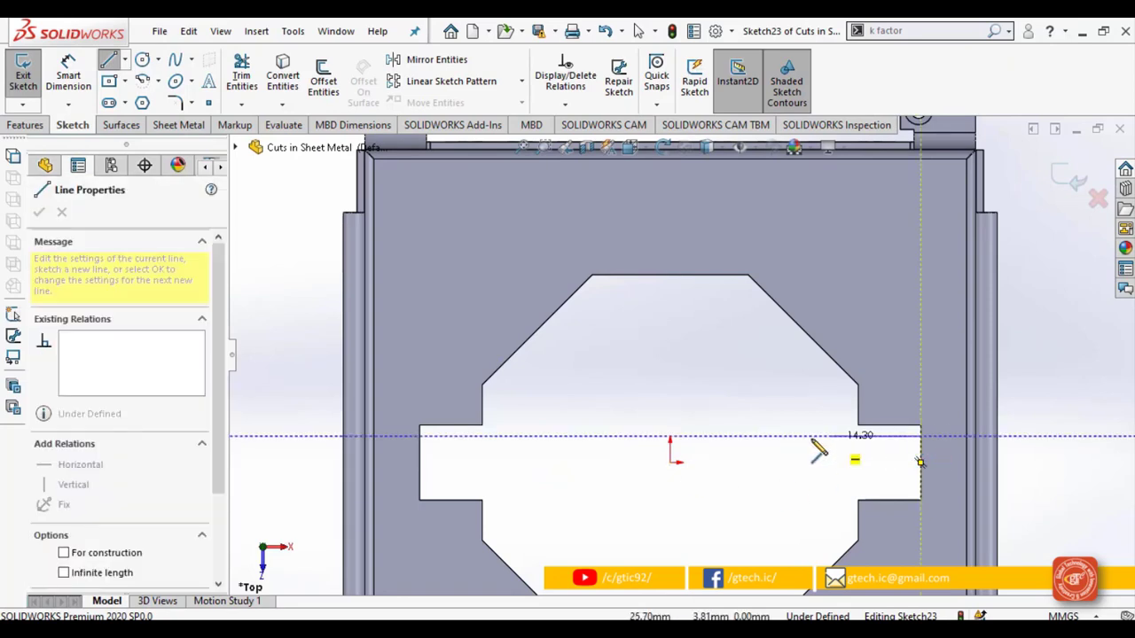
pyautogui.click(766, 436)
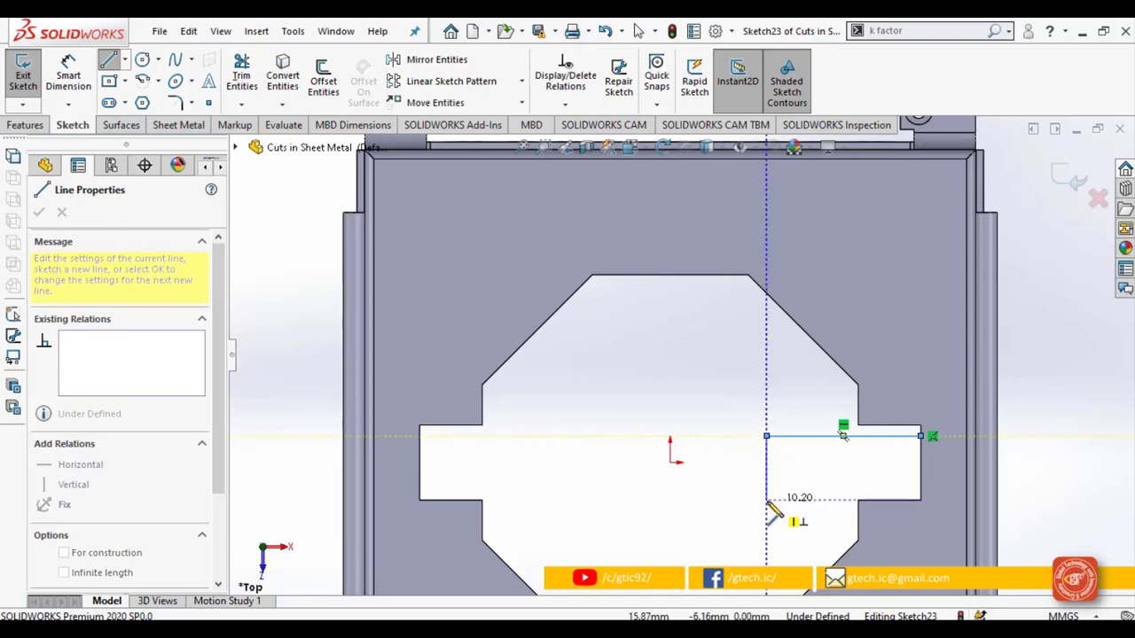
pyautogui.click(920, 488)
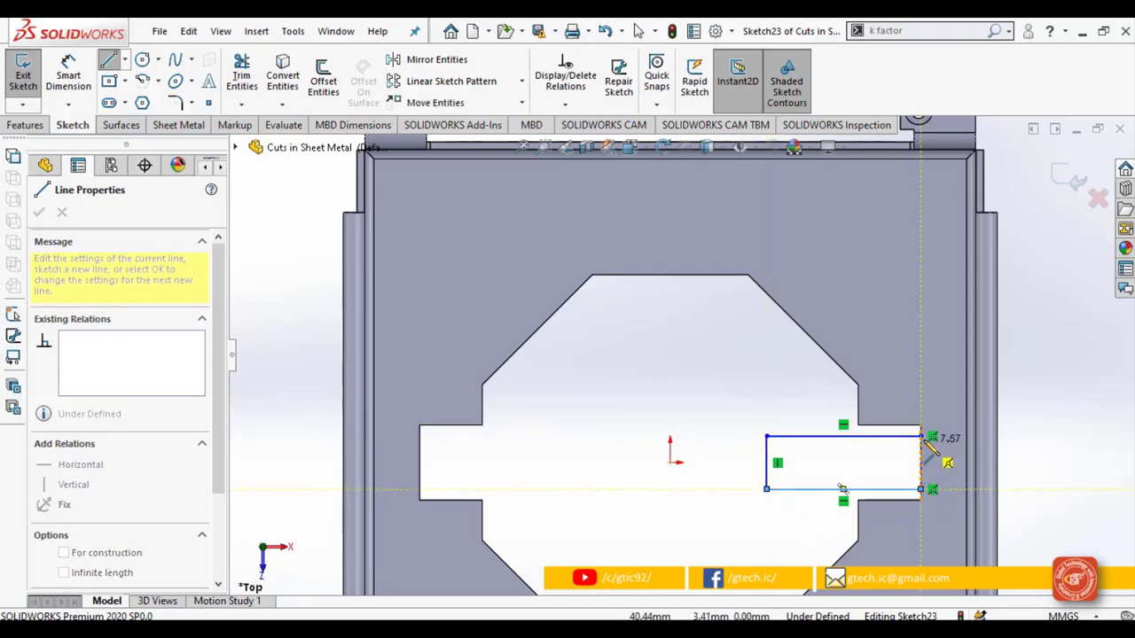
pyautogui.click(920, 436)
# Step: Sketch two circles near the tab's free end, level with the origin and about 4.2 mm apart, the outer about 2.7 mm across
pyautogui.scroll(-3, 874, 493)
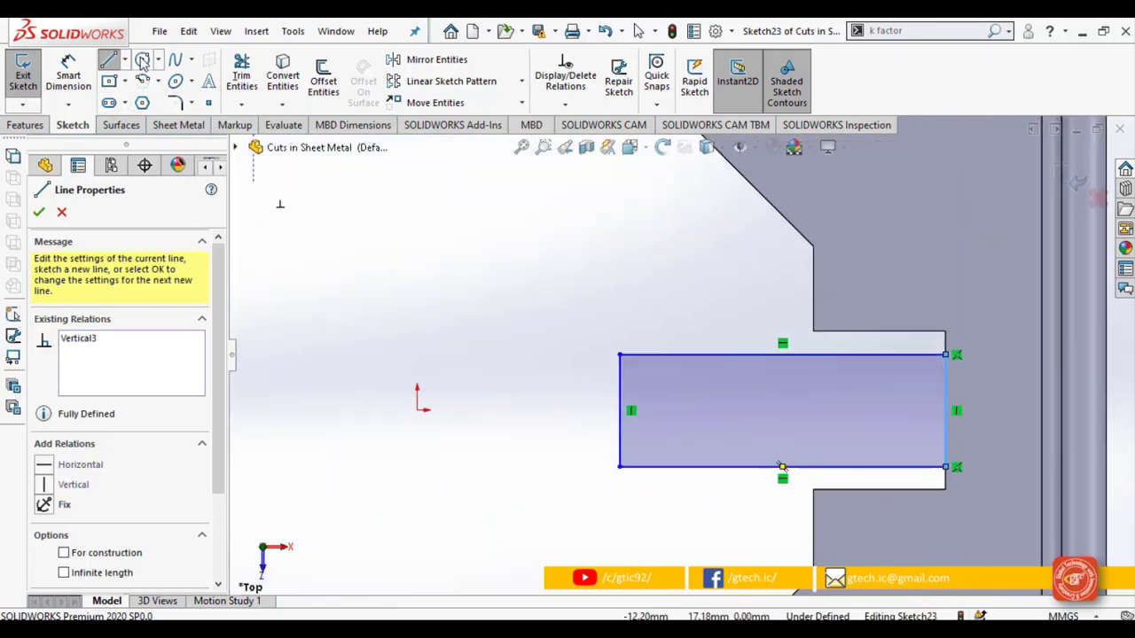
pyautogui.click(141, 60)
pyautogui.click(673, 408)
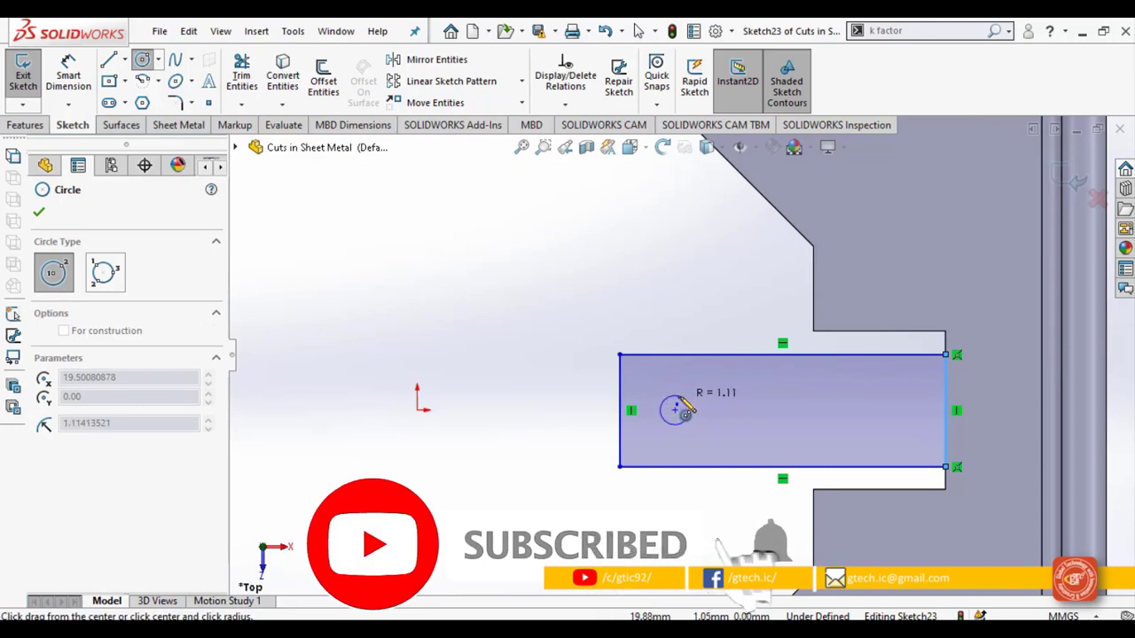
pyautogui.click(690, 409)
pyautogui.click(729, 409)
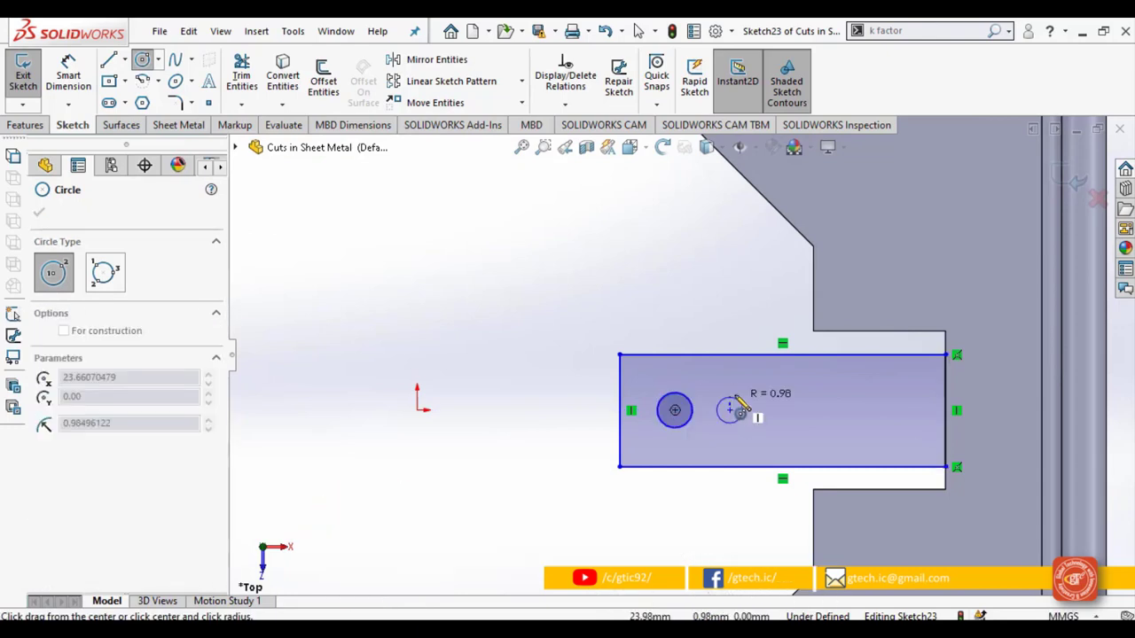
pyautogui.click(743, 408)
pyautogui.press('Escape')
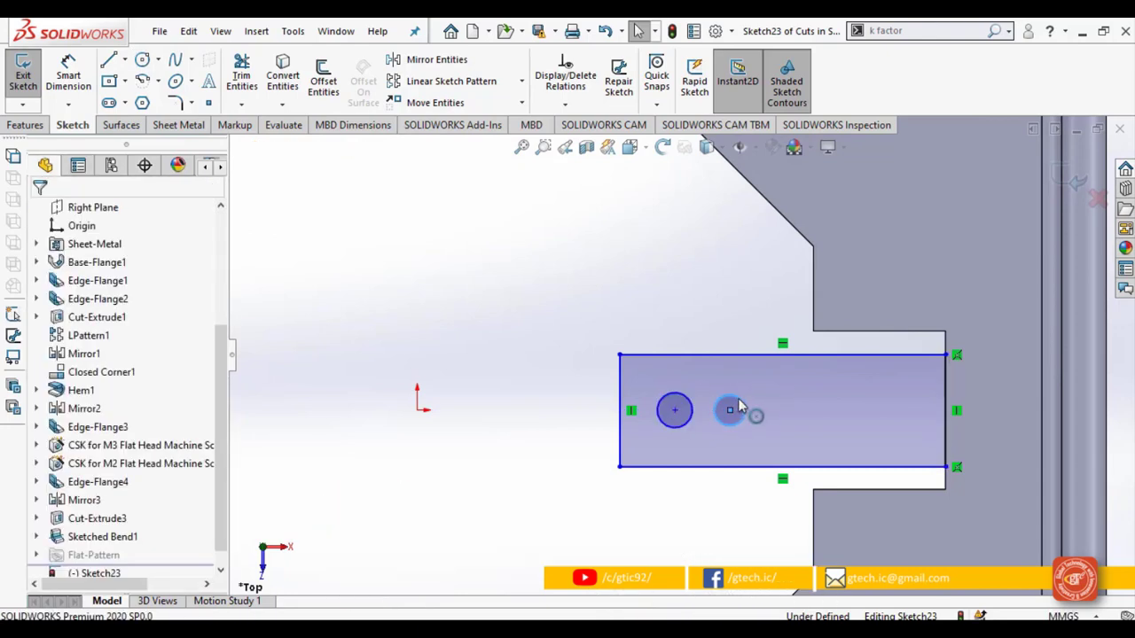
# Step: Make the two circles equal in size
pyautogui.click(741, 406)
pyautogui.keyDown('ctrl'); pyautogui.click(692, 410); pyautogui.keyUp('ctrl')
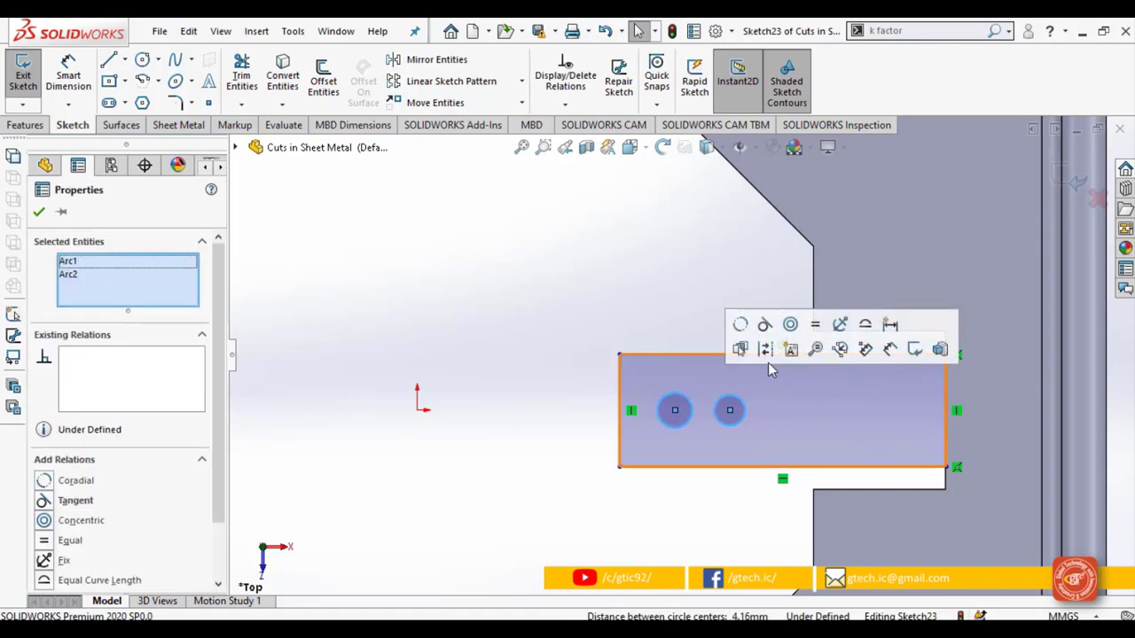
pyautogui.click(814, 324)
pyautogui.click(679, 337)
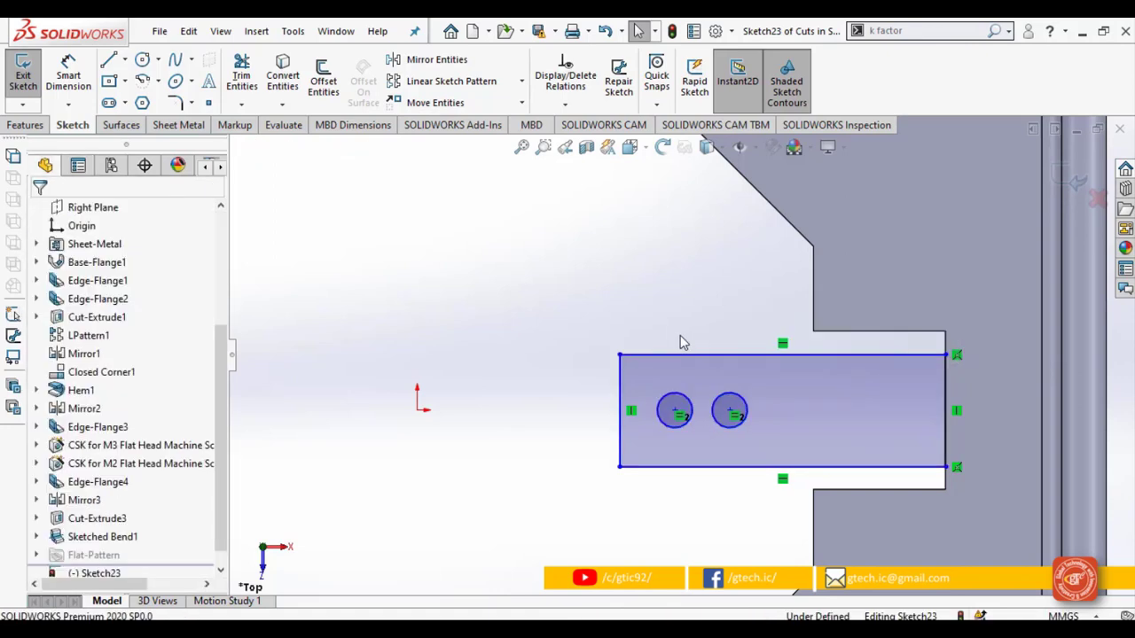
# Step: Dimension the diameter of the circle nearest the tab's free end as 2 mm
pyautogui.click(76, 76)
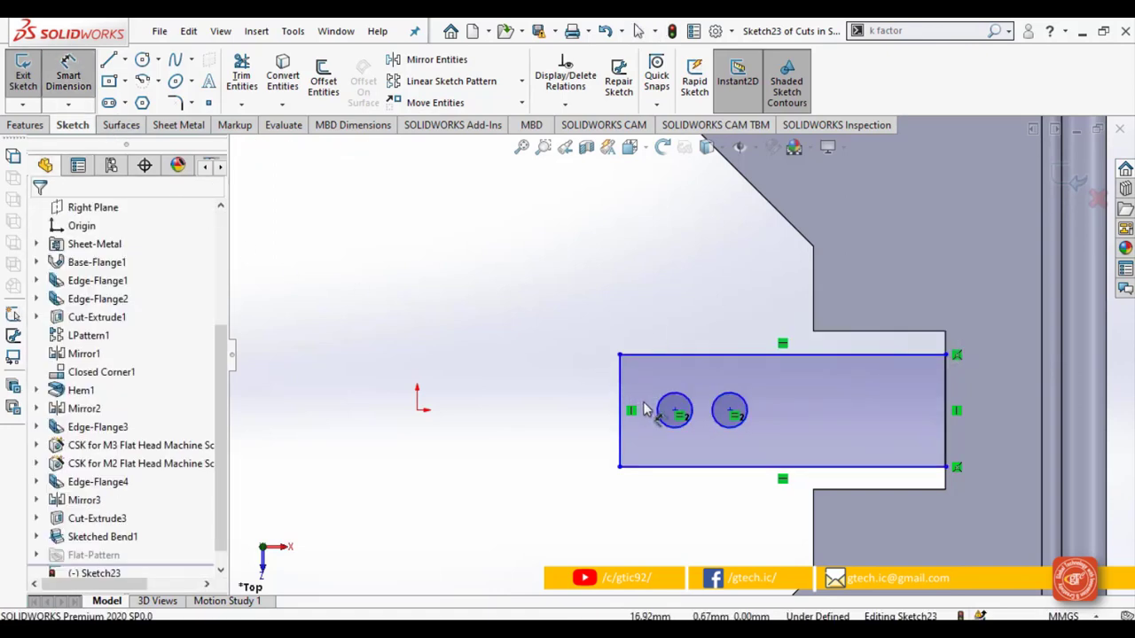
pyautogui.click(674, 410)
pyautogui.click(610, 317)
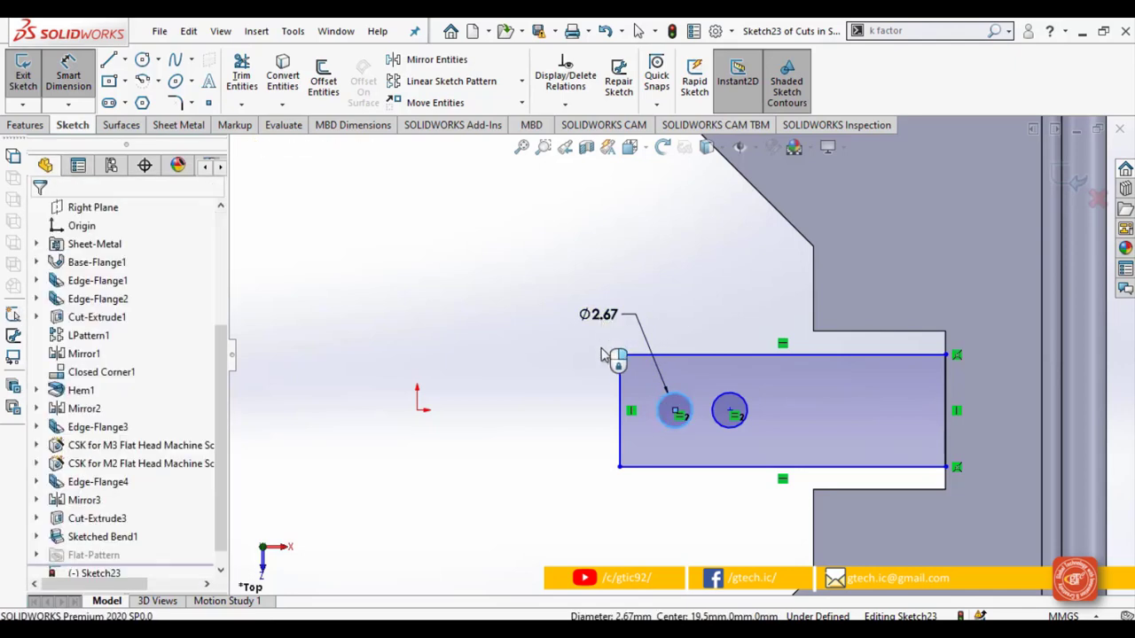
pyautogui.click(603, 354)
pyautogui.press('Tab')
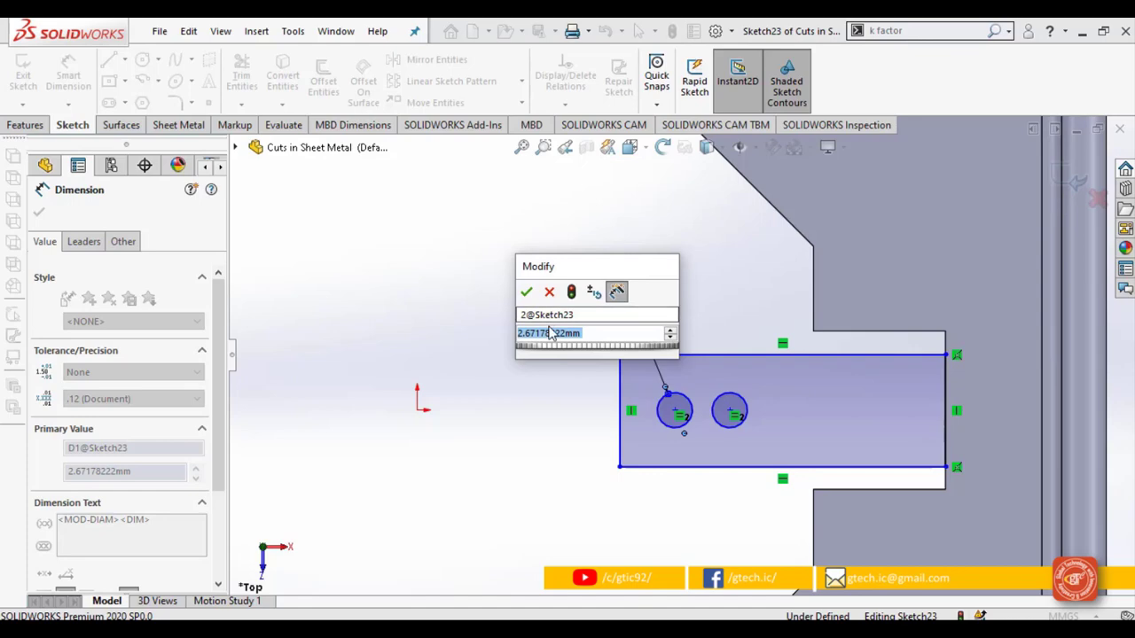
pyautogui.click(527, 292)
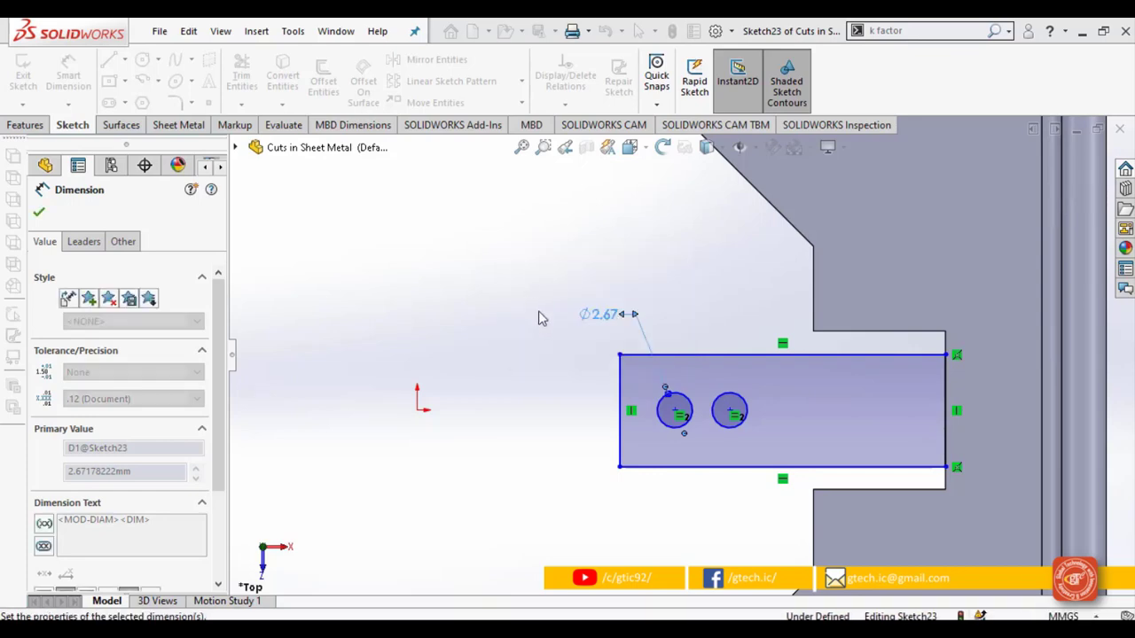
# Step: Dimension the distance between the two circle centres as 4 mm
pyautogui.scroll(-1, 682, 420)
pyautogui.click(687, 420)
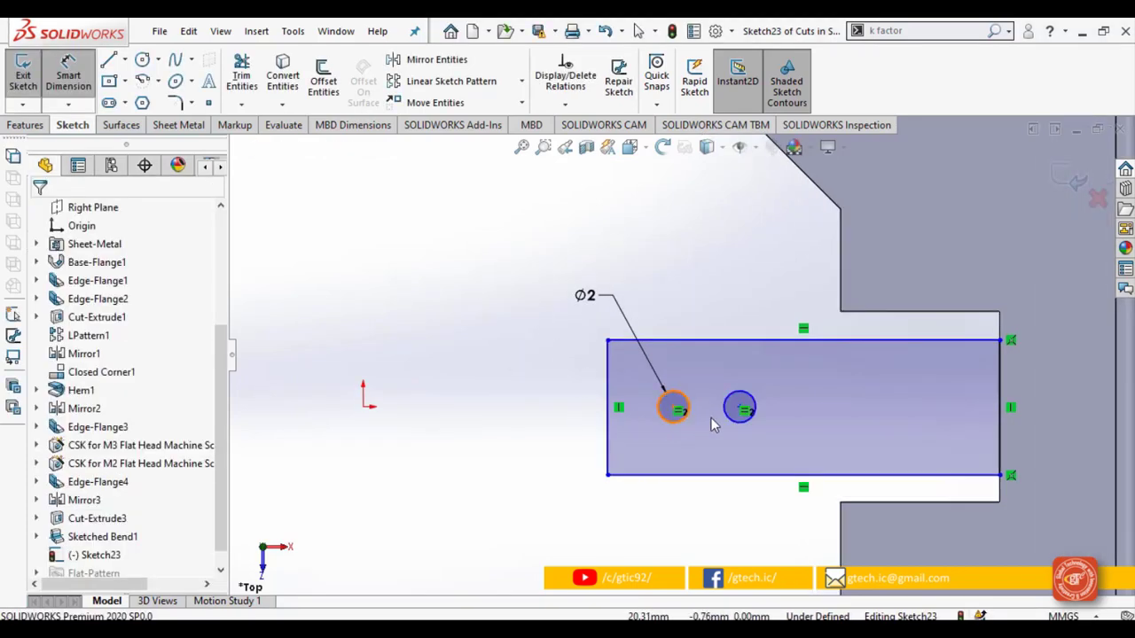
pyautogui.click(741, 410)
pyautogui.click(706, 440)
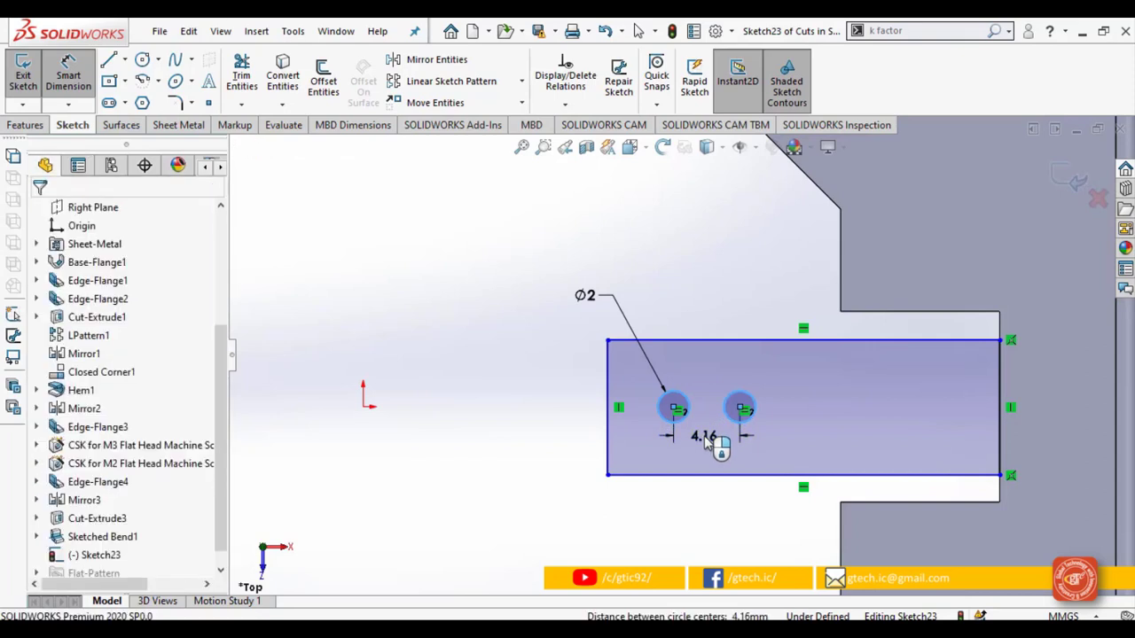
pyautogui.write('4')
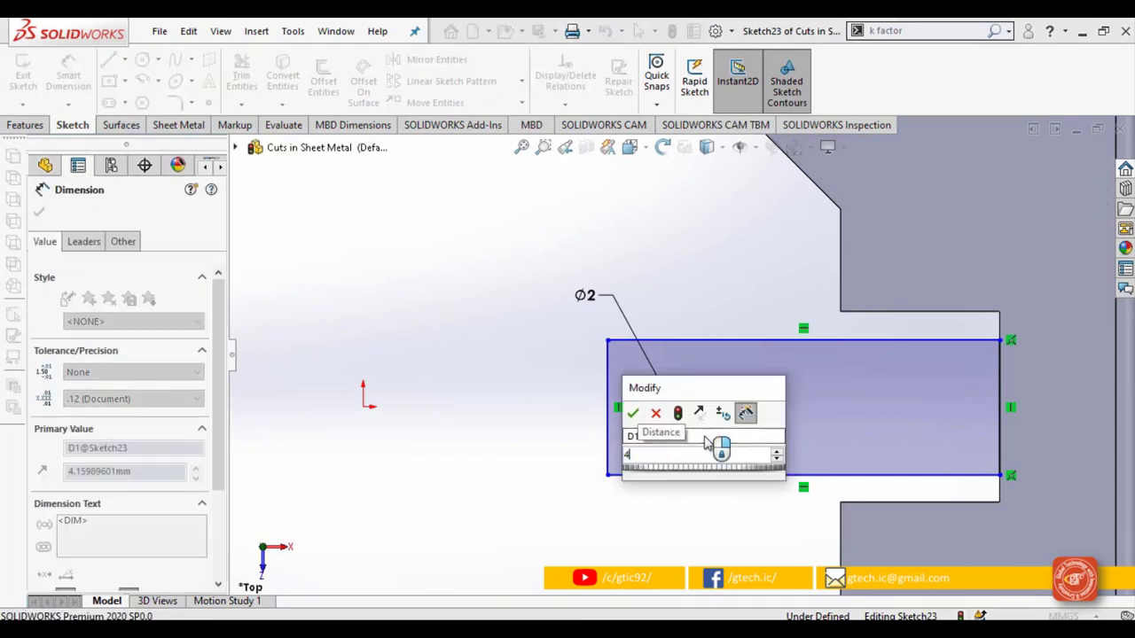
pyautogui.press('Return')
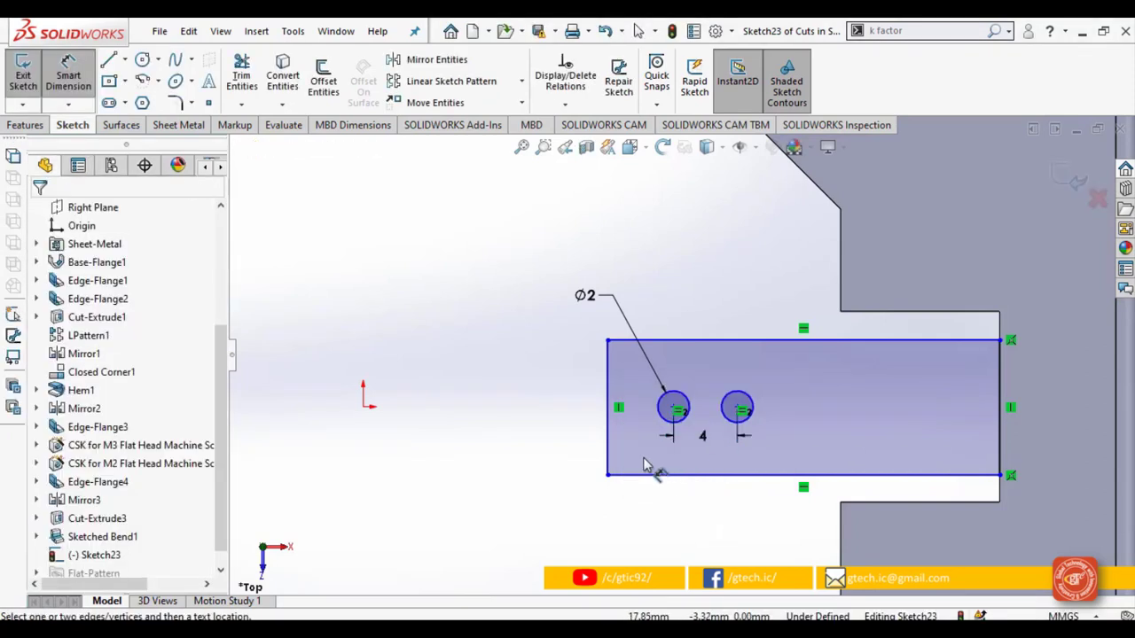
# Step: Set a 0.5 mm gap between the tab profile's upper line and the notch's upper edge
pyautogui.click(888, 340)
pyautogui.click(892, 312)
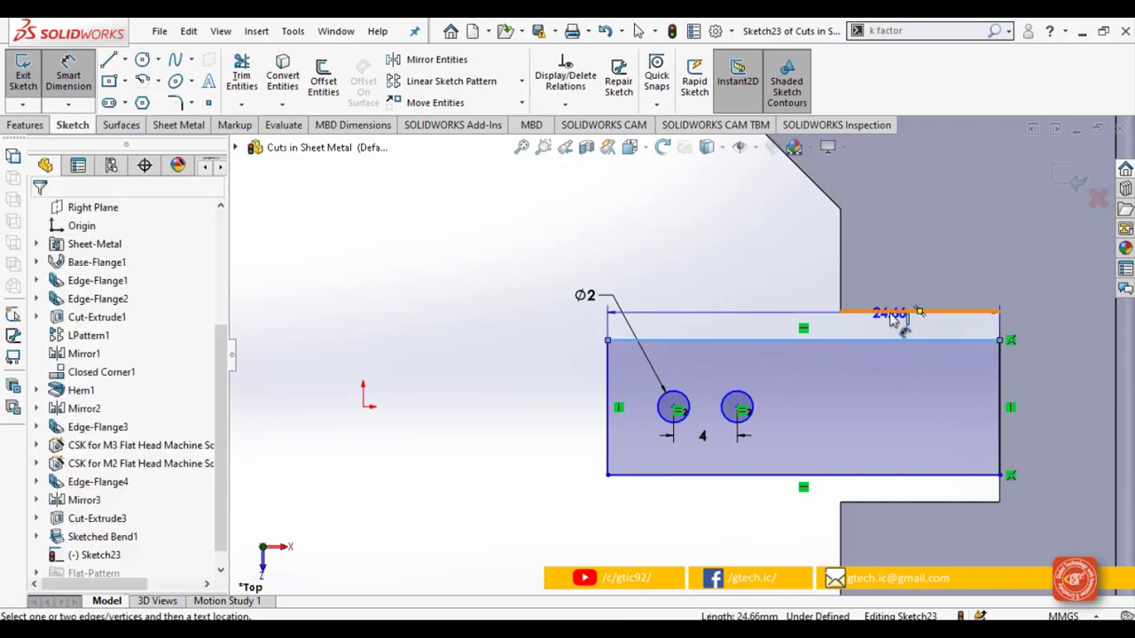
pyautogui.click(768, 321)
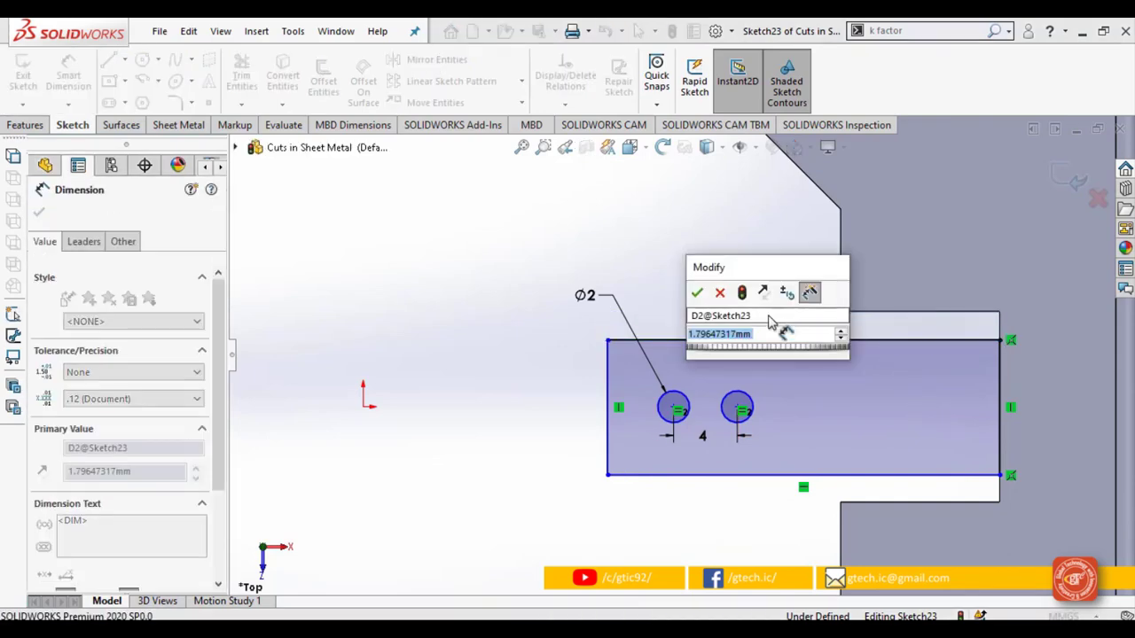
pyautogui.write('0.5')
pyautogui.press('Return')
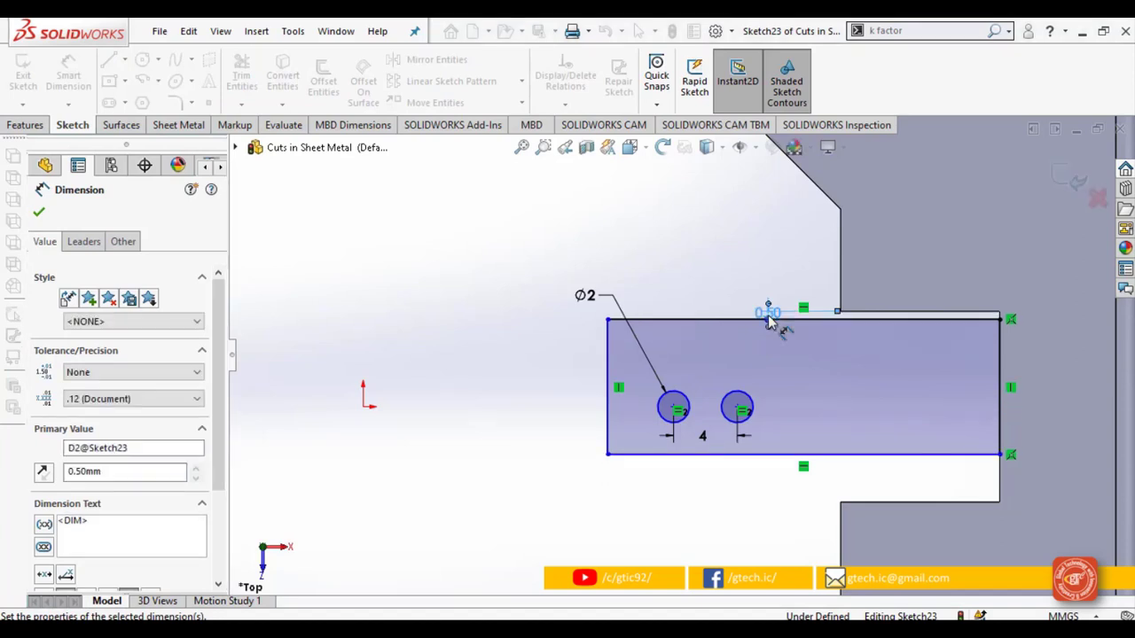
# Step: Dimension the tab profile's lower line with a length of 25 mm
pyautogui.click(947, 455)
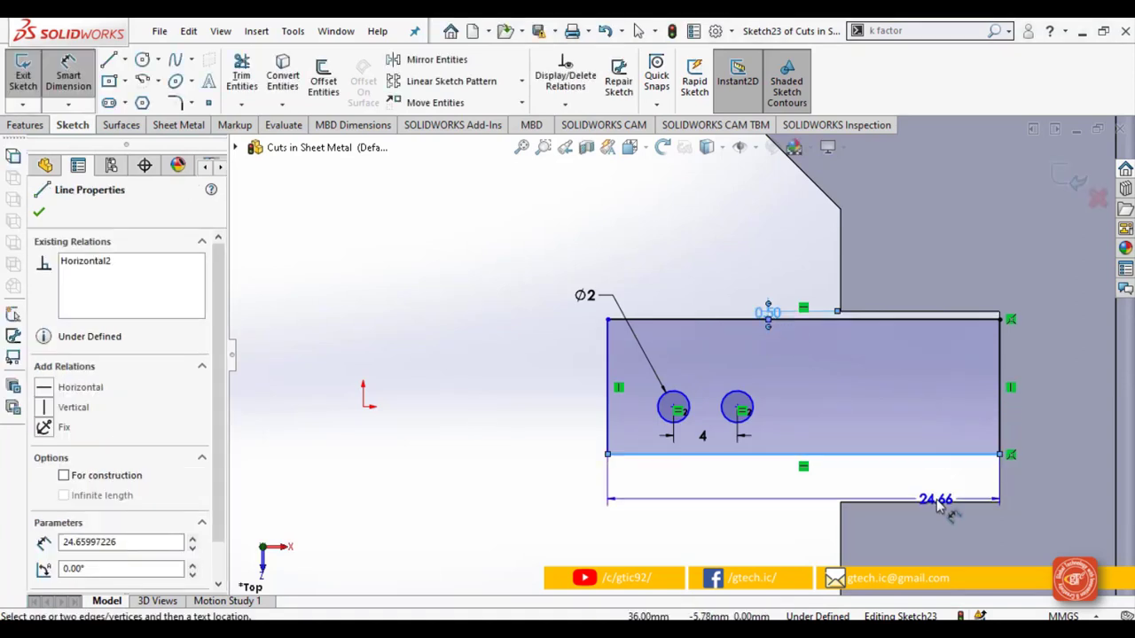
pyautogui.click(942, 504)
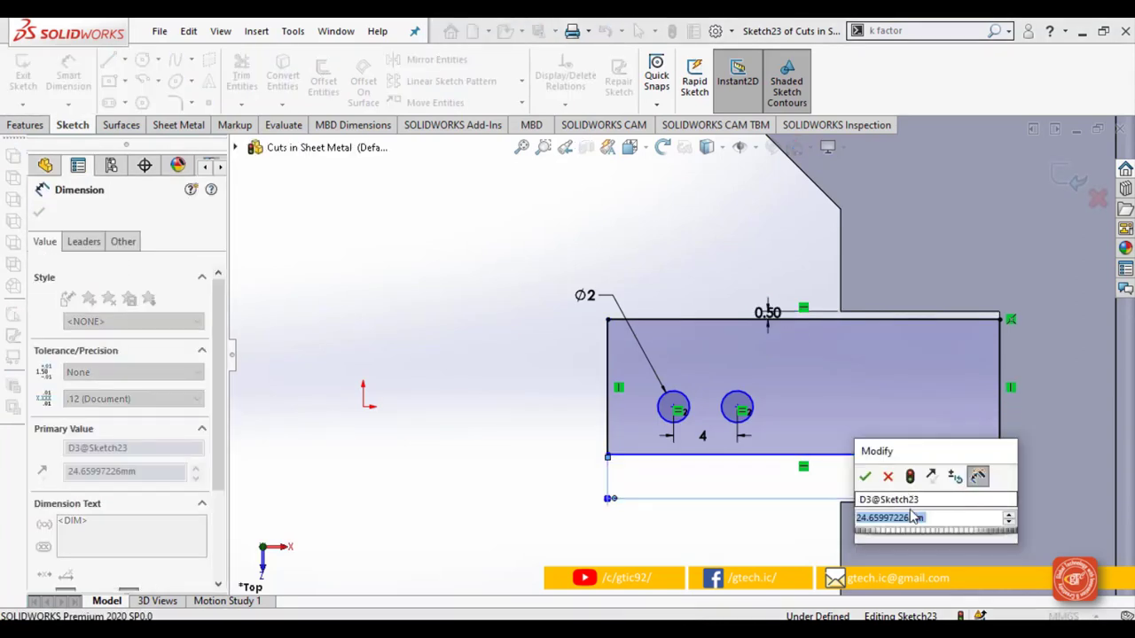
pyautogui.write('25')
pyautogui.press('Return')
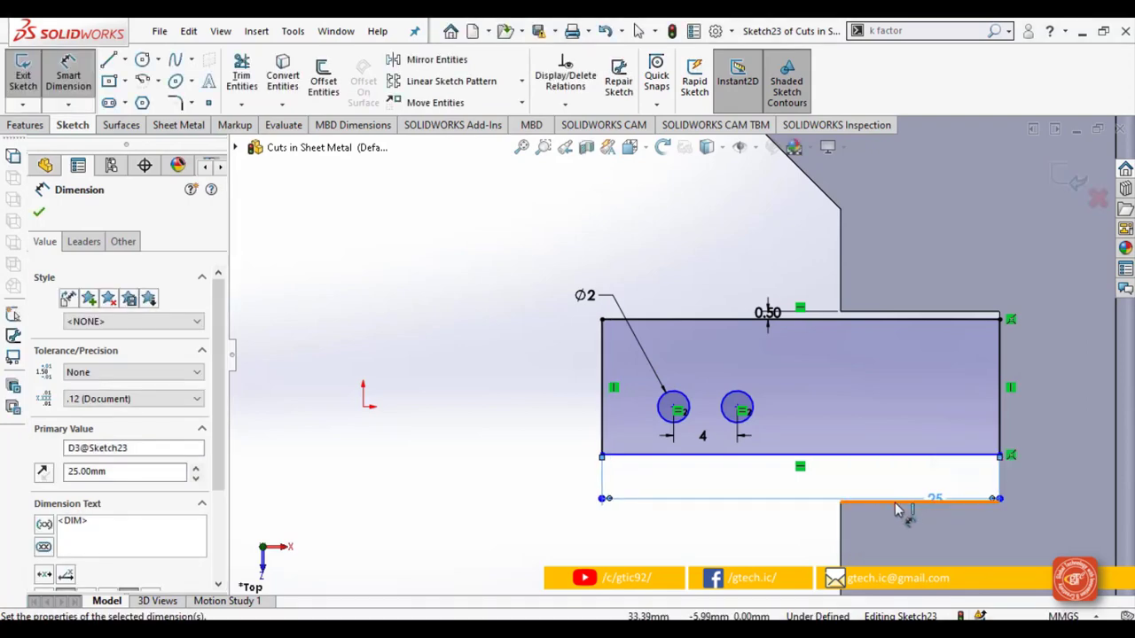
# Step: Set a 0.5 mm gap between the tab profile's lower line and the notch's lower edge
pyautogui.click(896, 503)
pyautogui.click(884, 458)
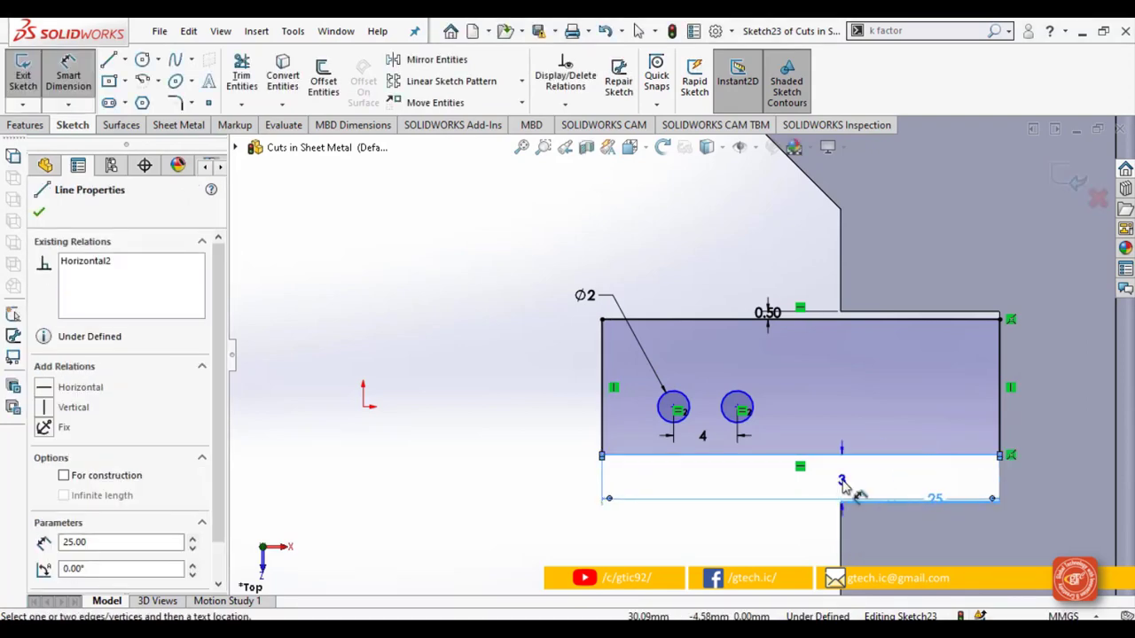
pyautogui.click(843, 483)
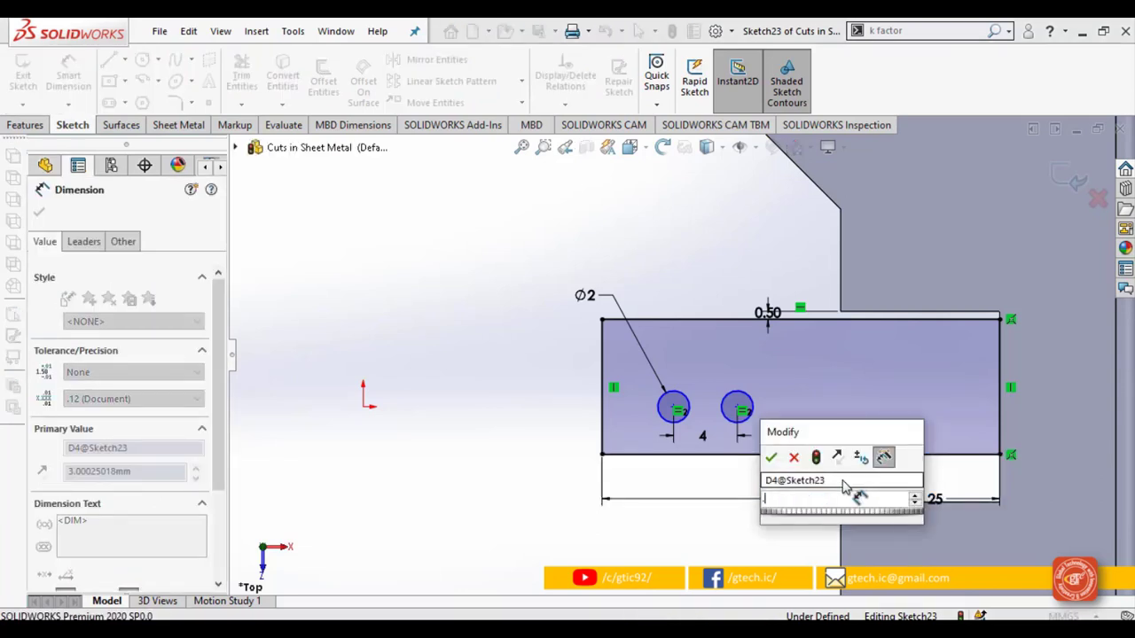
pyautogui.write('0.5')
pyautogui.press('Return')
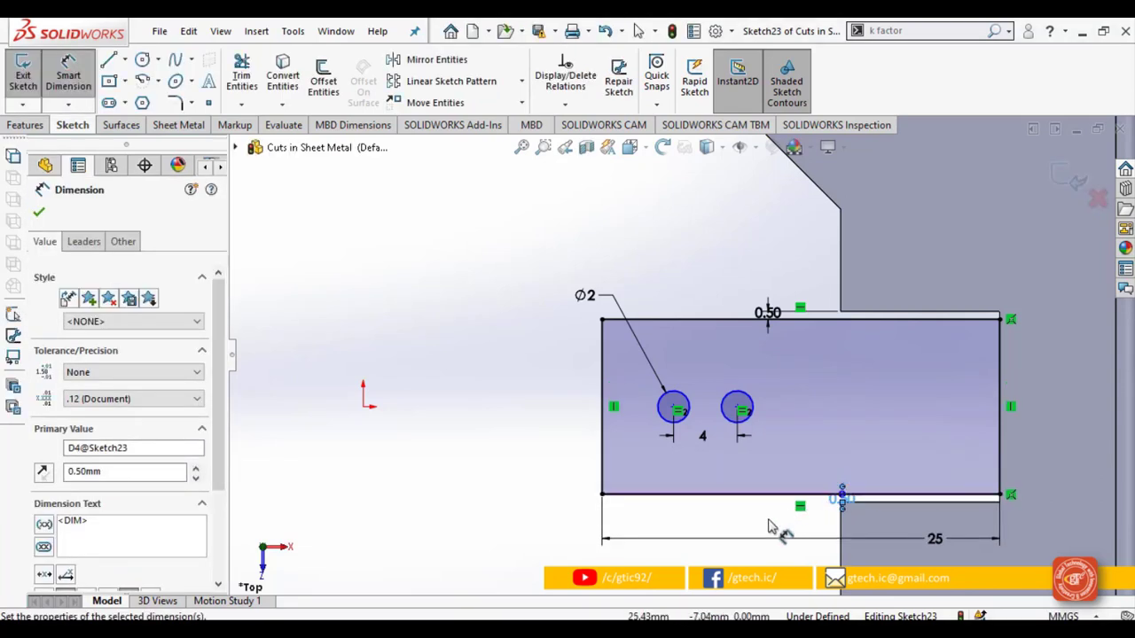
pyautogui.click(767, 527)
# Step: Set the diameter of the two equal circles to 3 mm
pyautogui.scroll(-2, 727, 483)
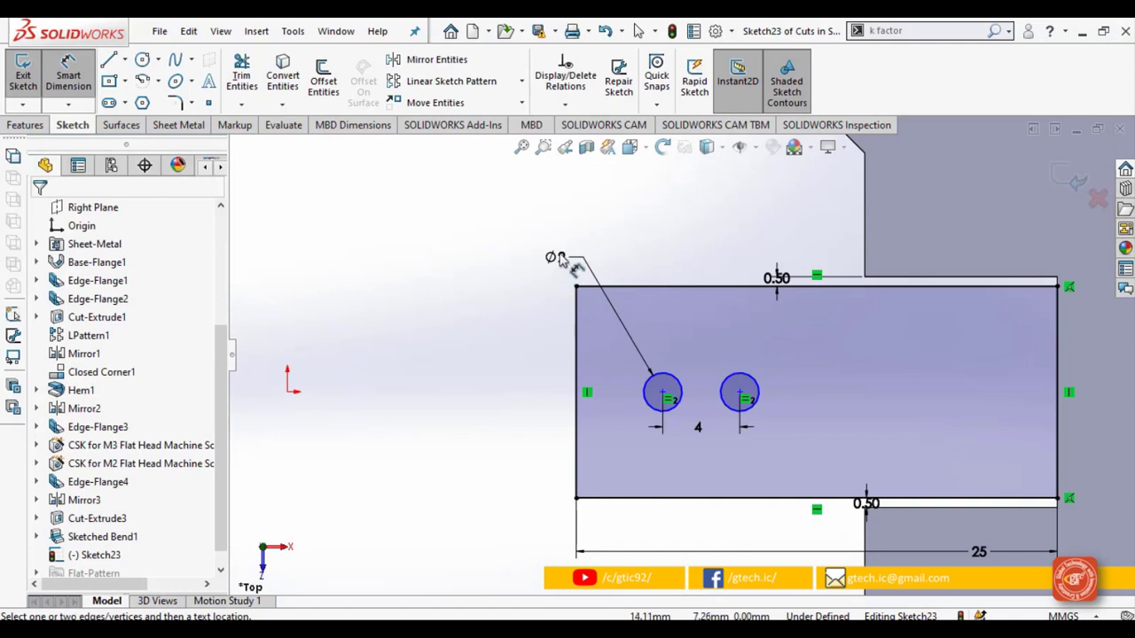
pyautogui.click(560, 259)
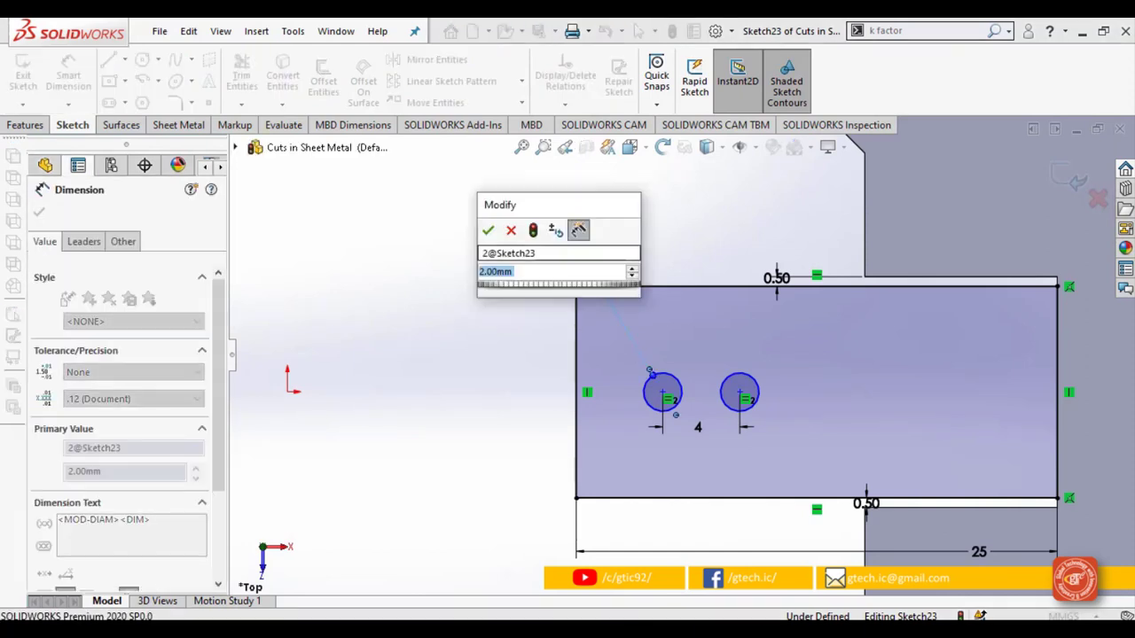
pyautogui.write('3')
pyautogui.press('Return')
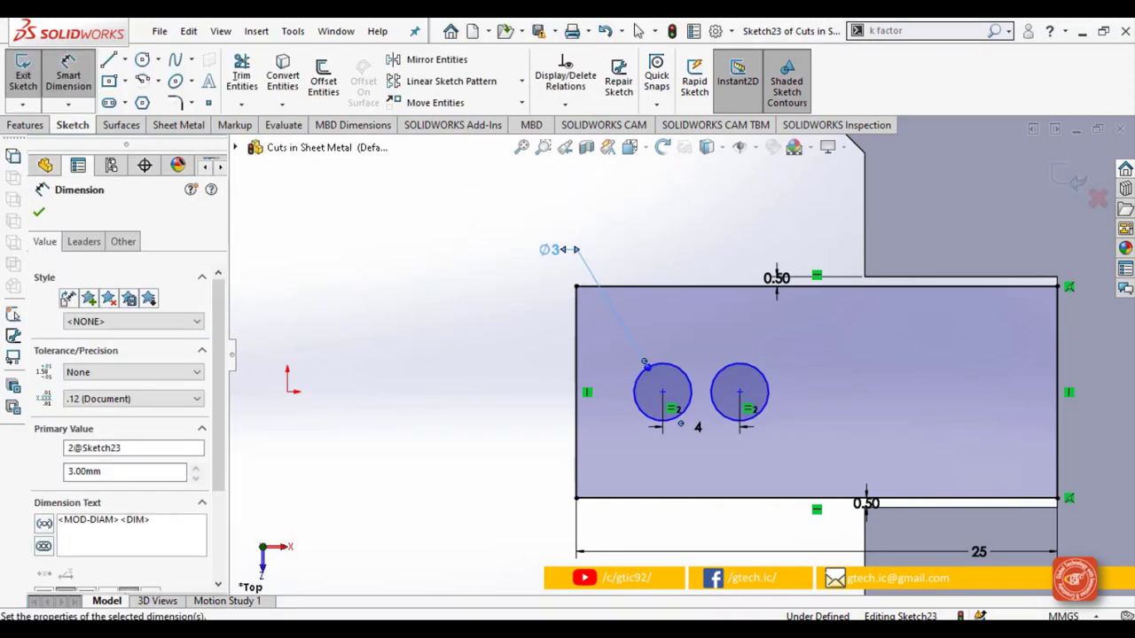
# Step: Finish the tab sketch and create the 1.20 mm thick base flange/tab with its result merged into the floor
pyautogui.click(468, 383)
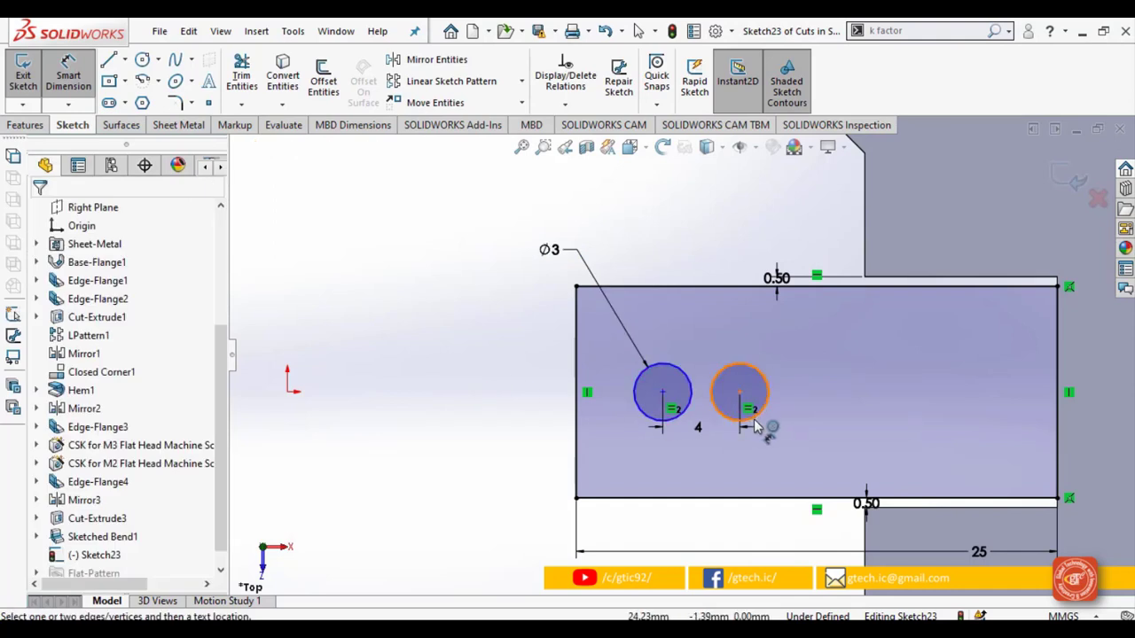
pyautogui.scroll(3, 537, 417)
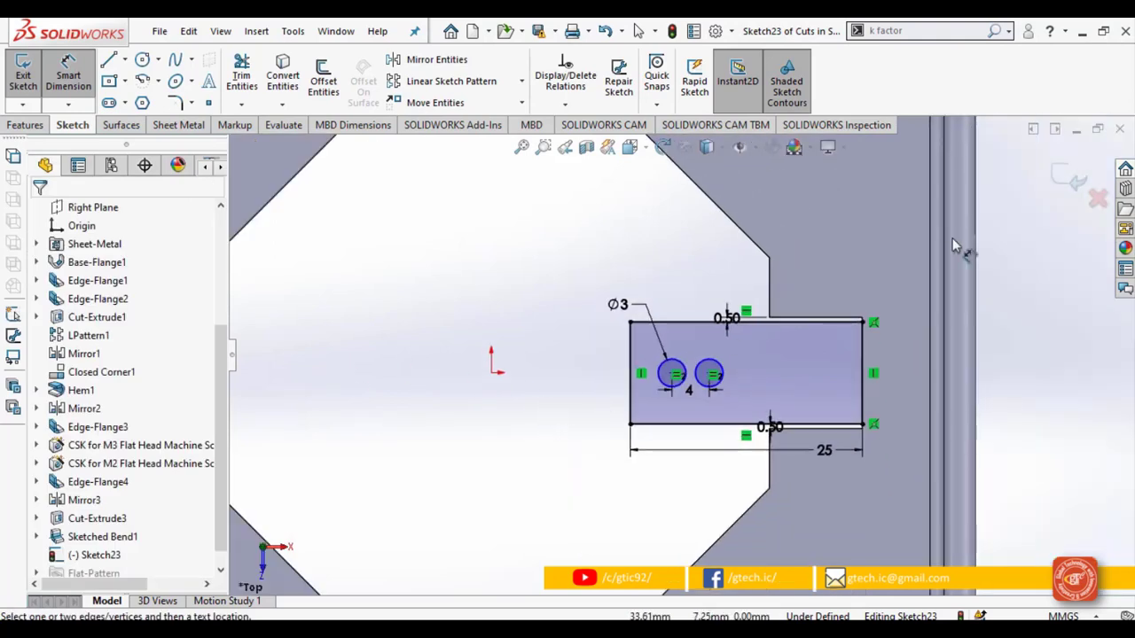
pyautogui.click(1070, 184)
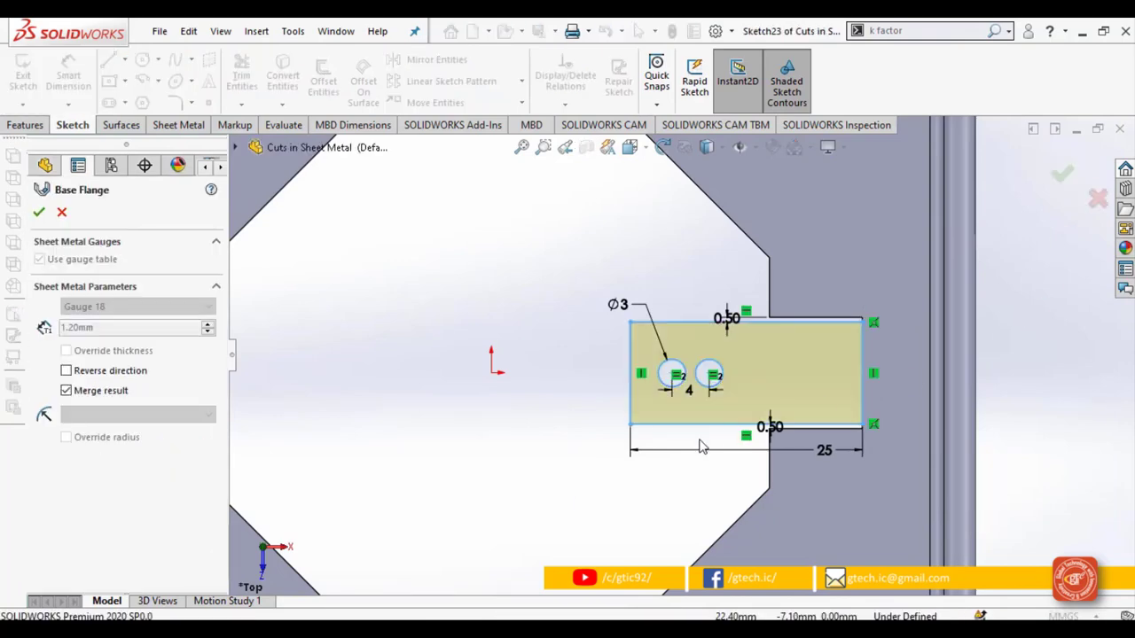
pyautogui.scroll(3, 679, 449)
pyautogui.moveTo(643, 449); pyautogui.dragTo(721, 372, button='middle')
pyautogui.scroll(-3, 722, 376)
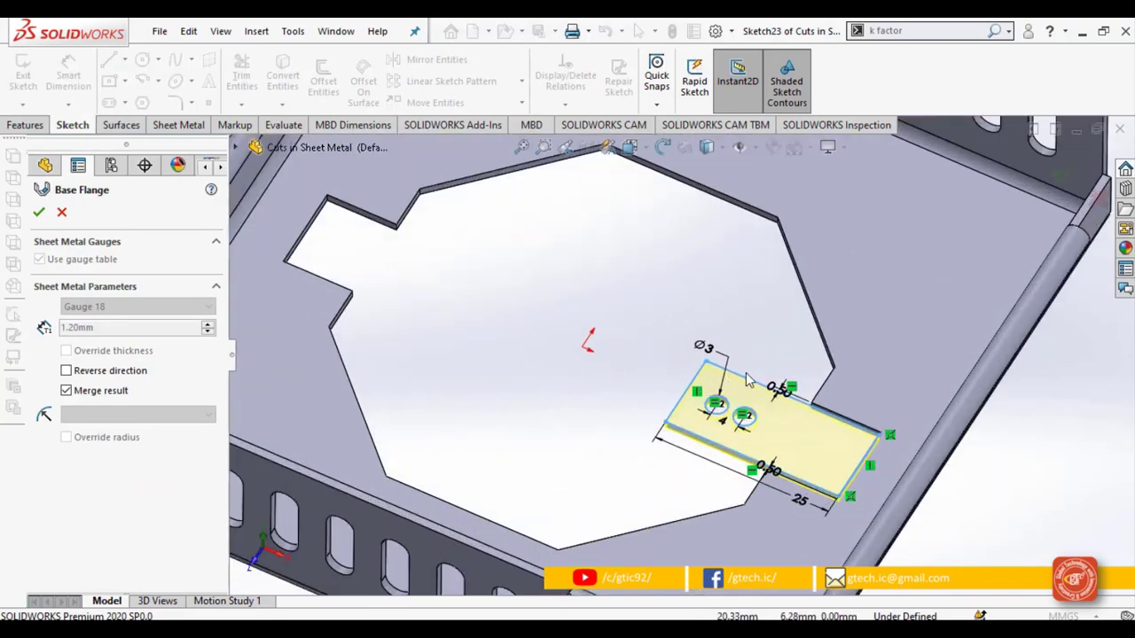
pyautogui.scroll(1, 752, 381)
pyautogui.scroll(1, 780, 377)
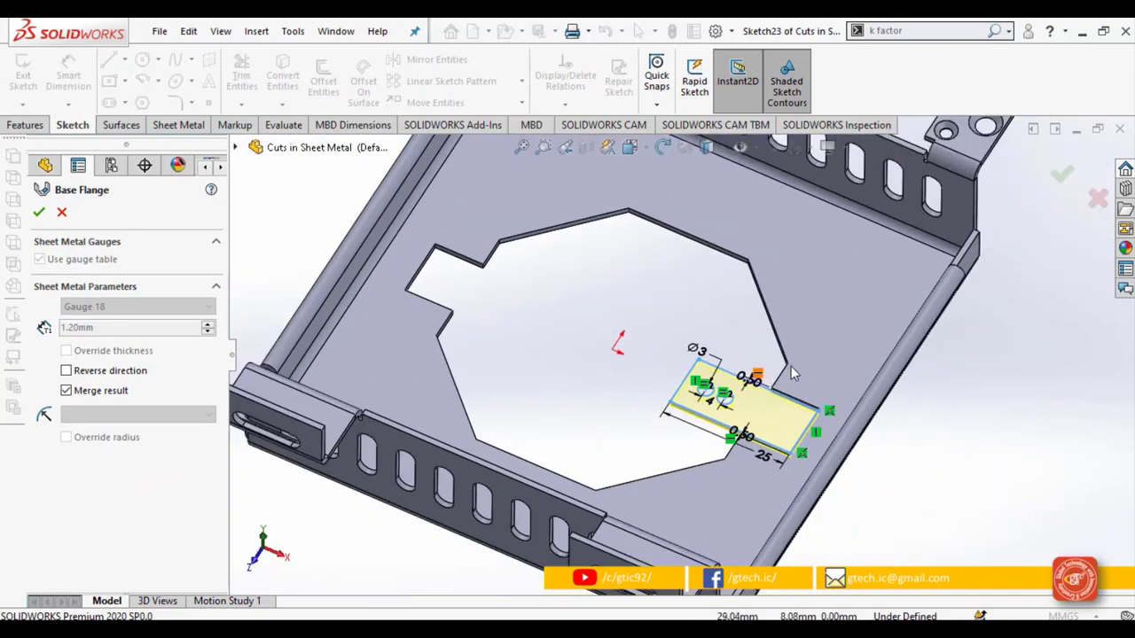
pyautogui.click(1060, 178)
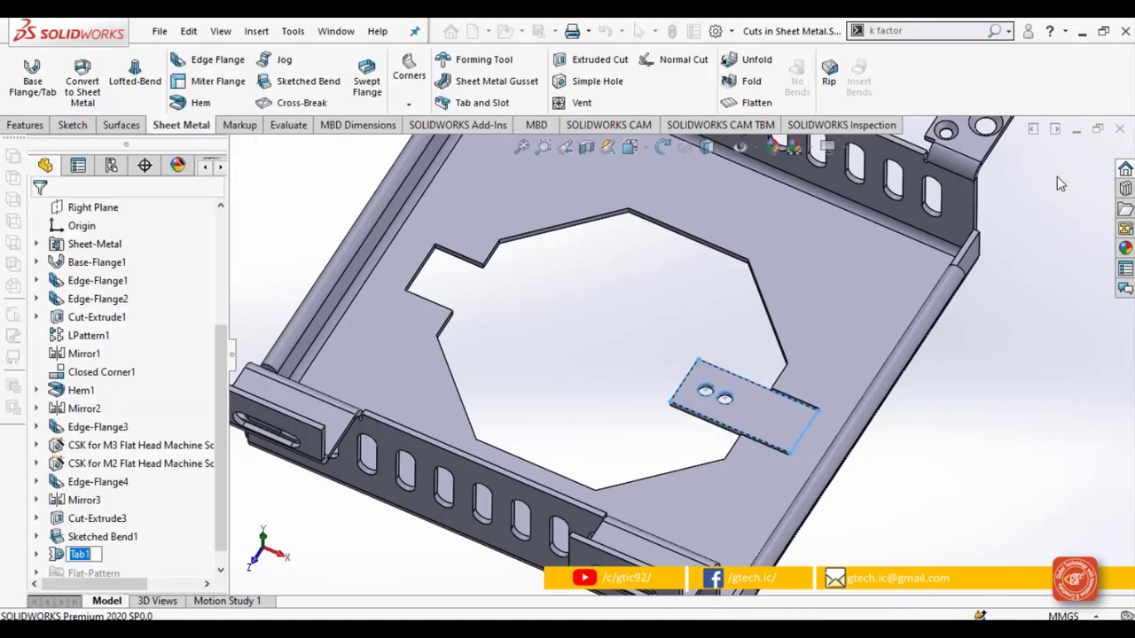
# Step: Start a Jog on the tab's upper face and sketch its bend line across the tab between the two notch corners
pyautogui.scroll(-5, 772, 484)
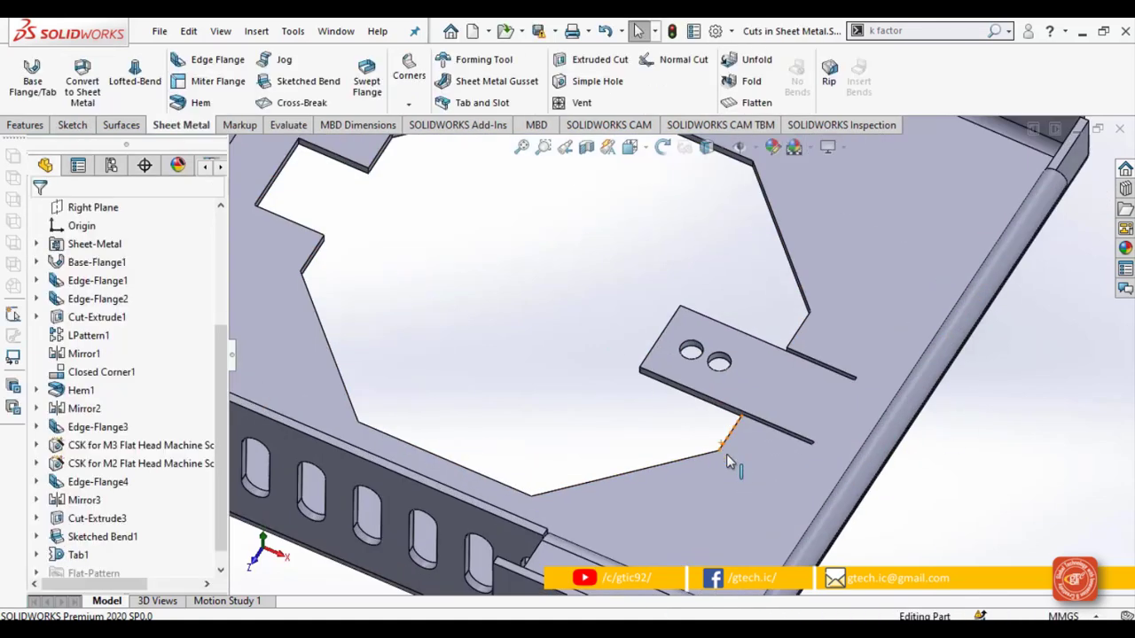
pyautogui.moveTo(761, 468); pyautogui.dragTo(800, 410, button='middle')
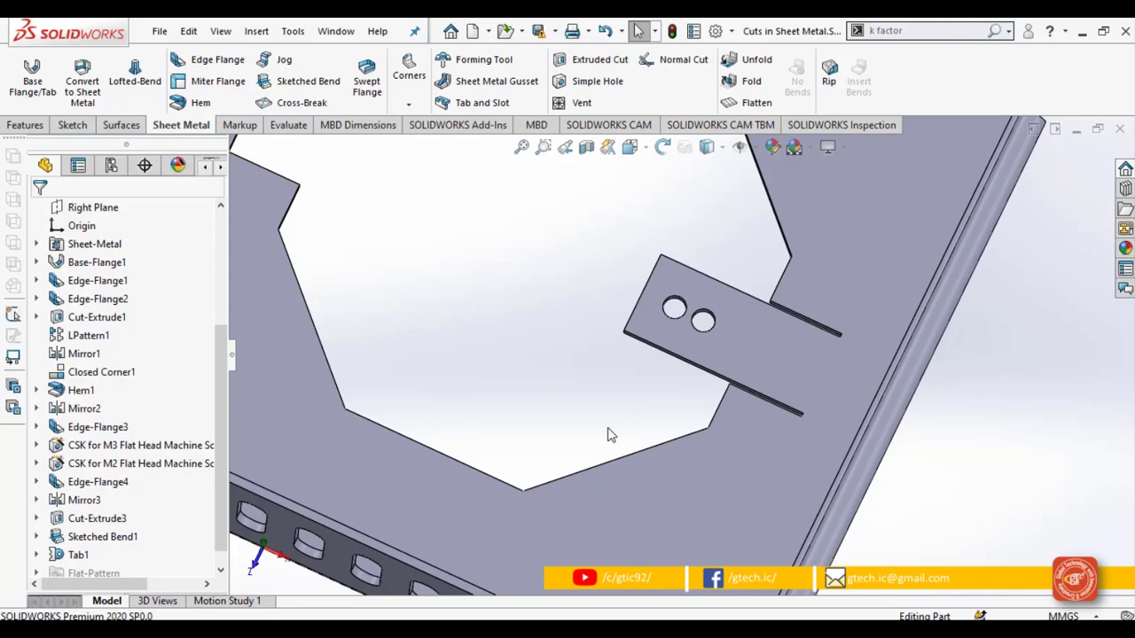
pyautogui.scroll(2, 610, 435)
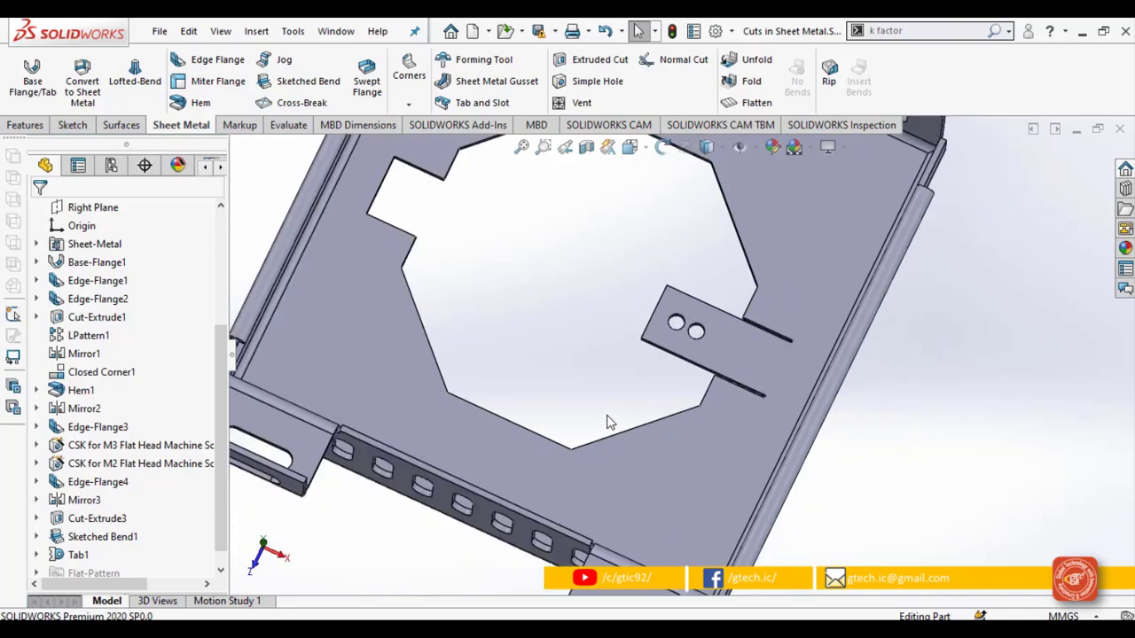
pyautogui.click(282, 62)
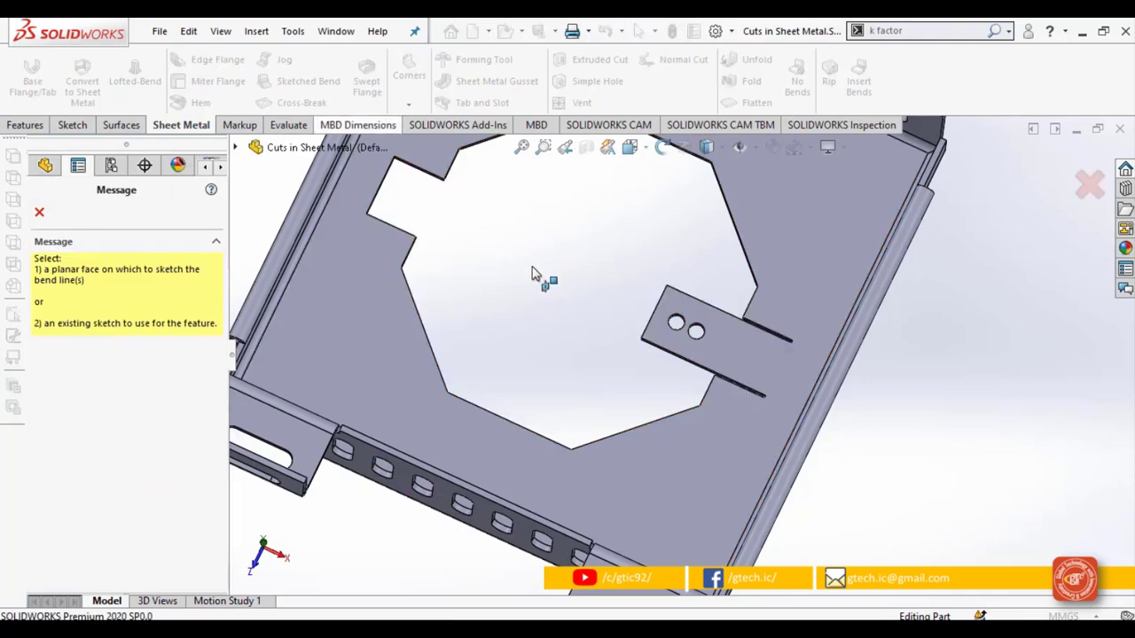
pyautogui.click(735, 348)
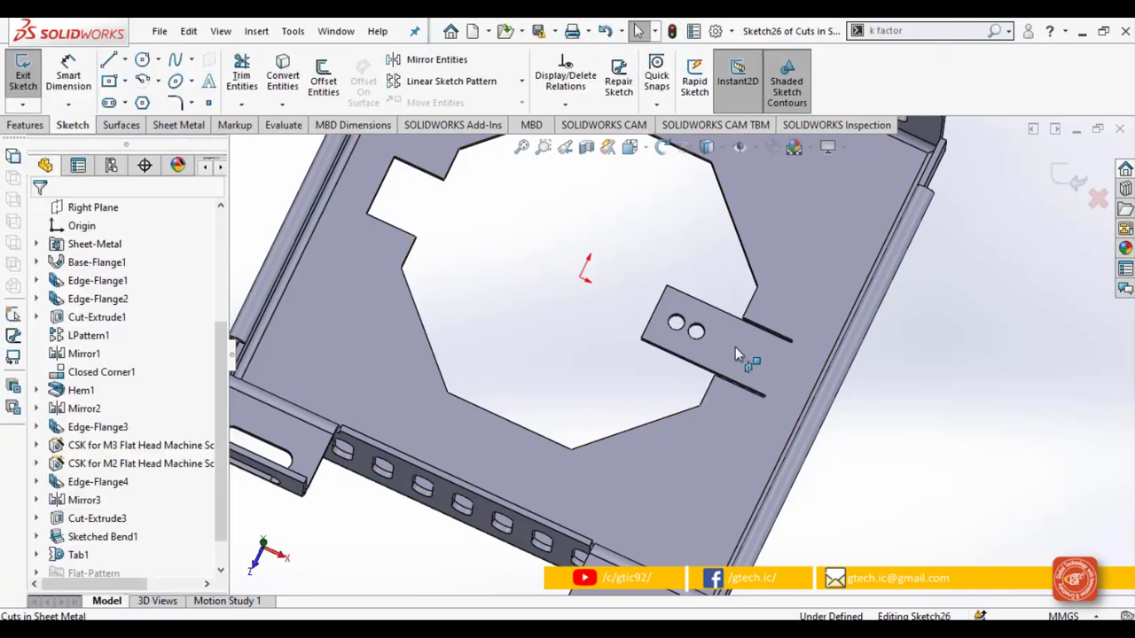
pyautogui.click(108, 59)
pyautogui.scroll(-3, 749, 355)
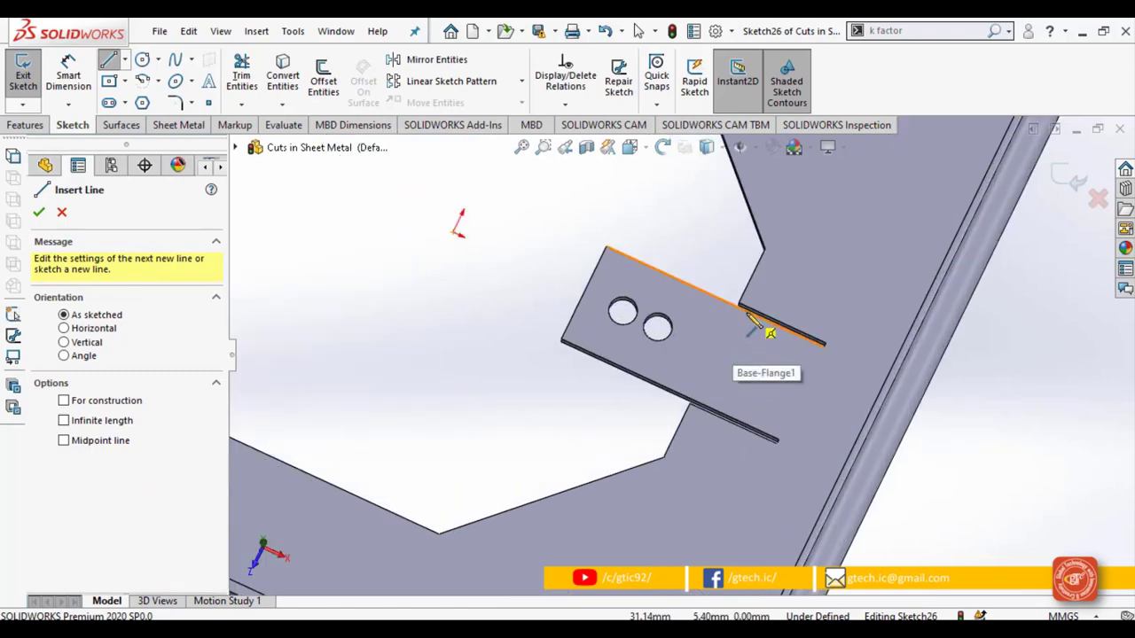
pyautogui.scroll(-4, 741, 306)
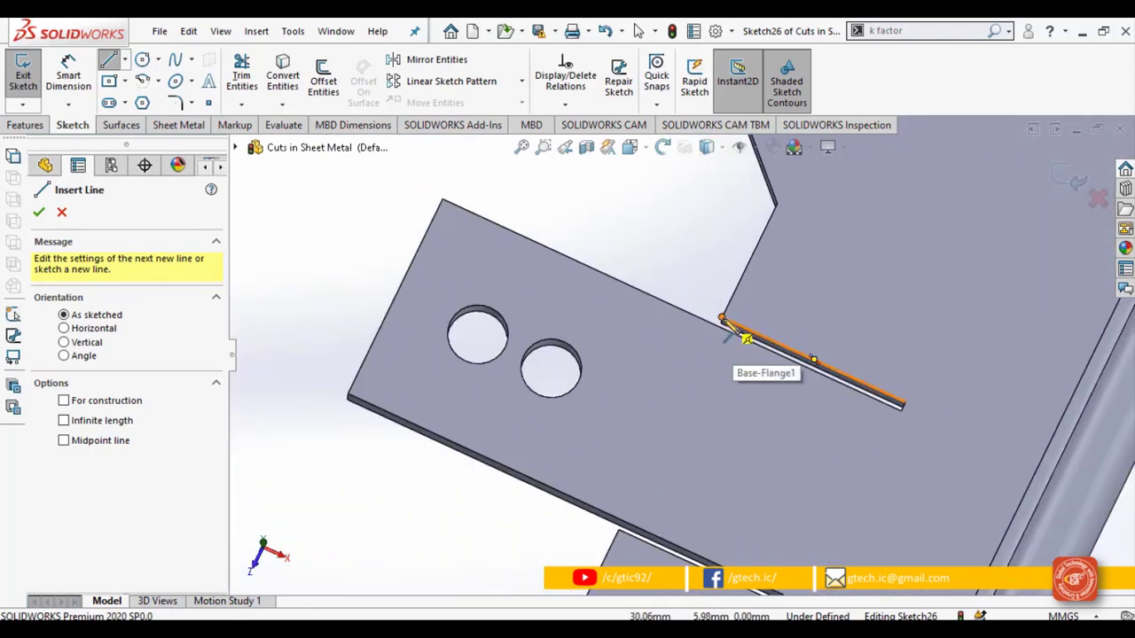
pyautogui.click(721, 318)
pyautogui.click(619, 530)
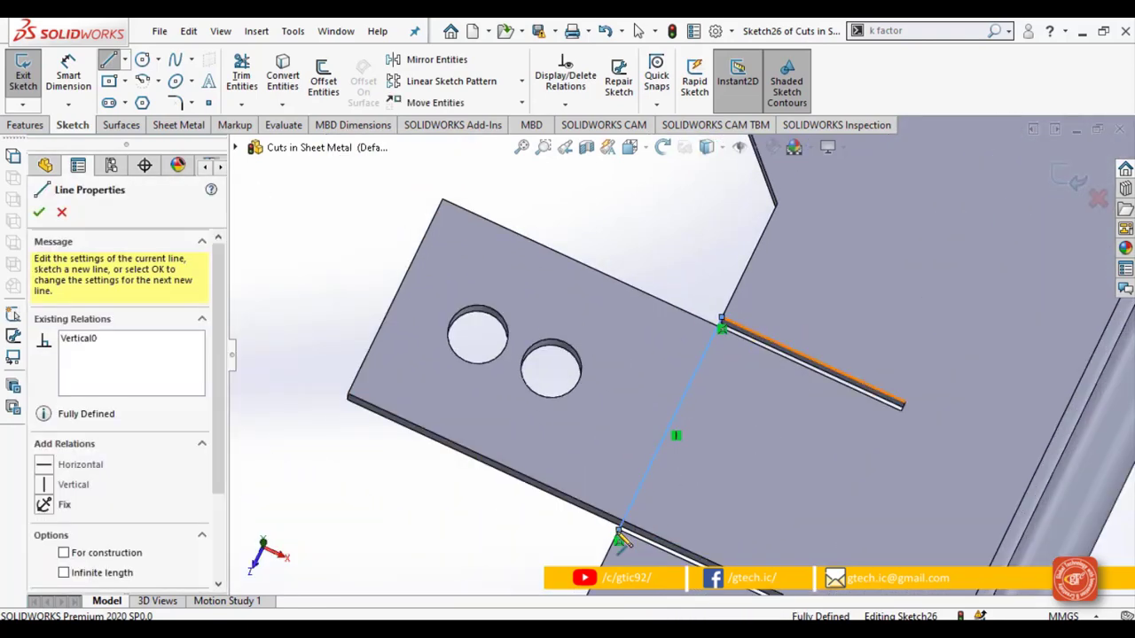
pyautogui.rightClick(624, 276)
pyautogui.click(671, 256)
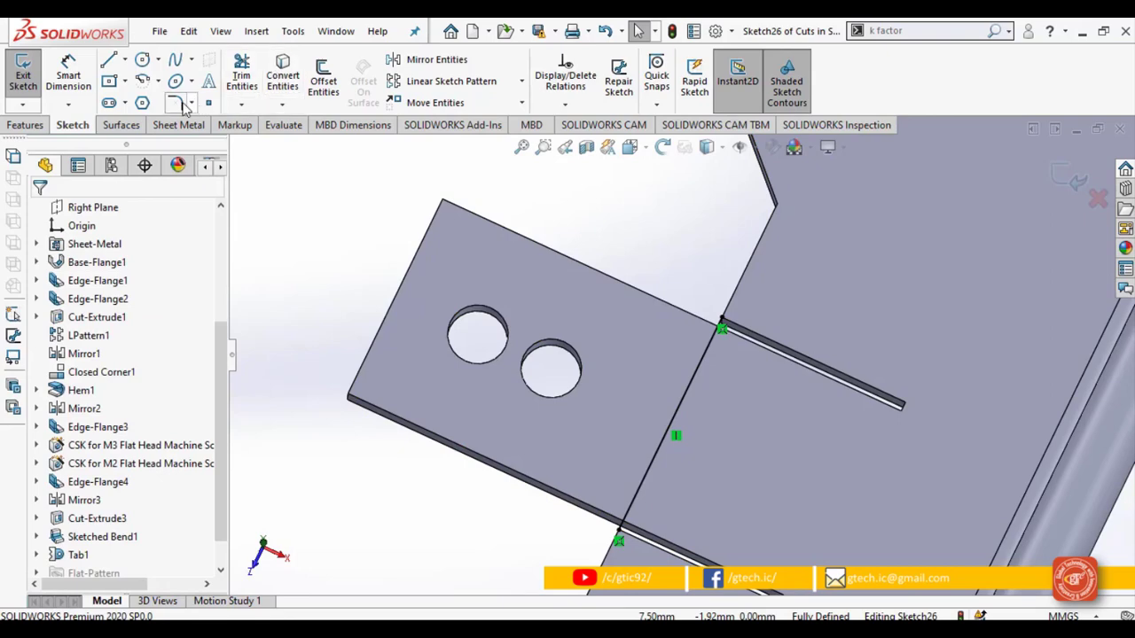
# Step: Finish the bend-line sketch and choose the floor side of the tab's upper face as the jog's fixed face
pyautogui.click(1069, 177)
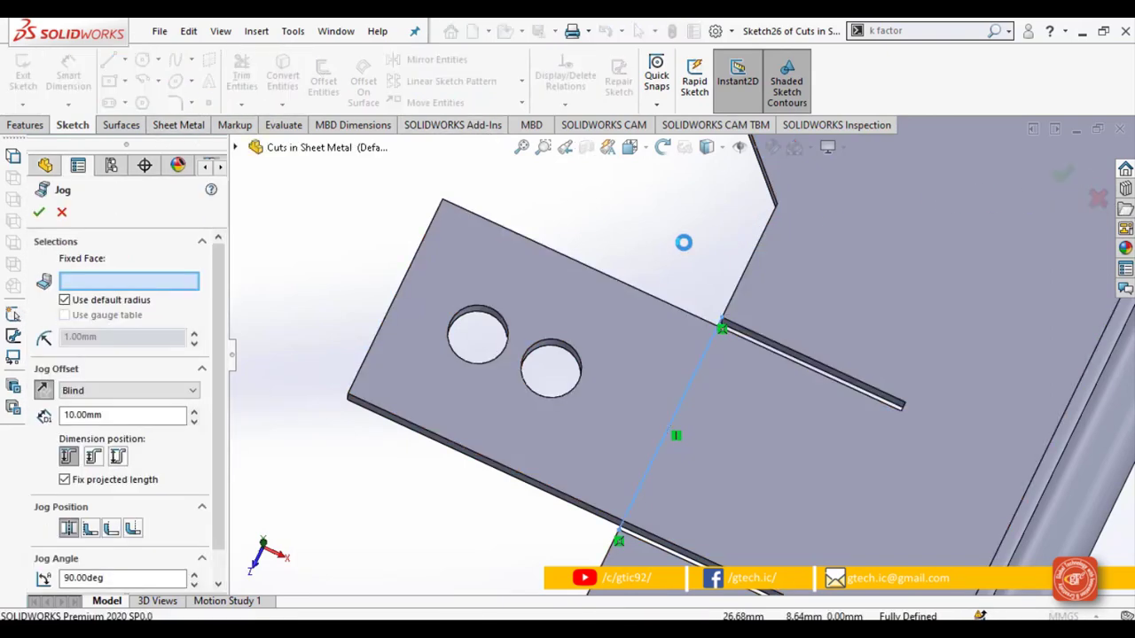
pyautogui.click(778, 452)
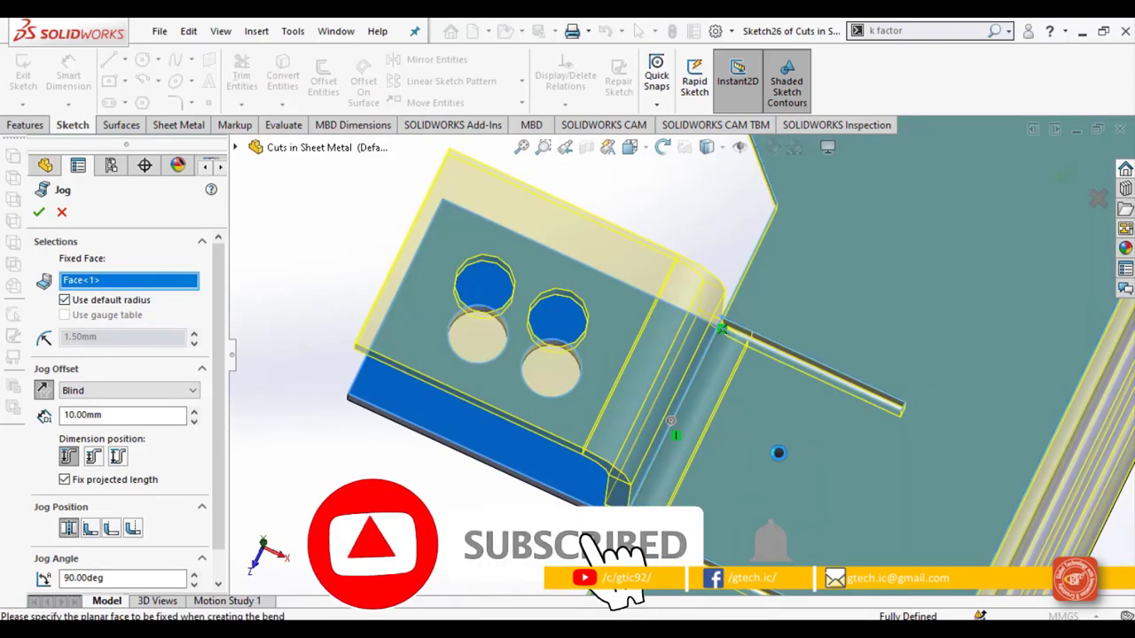
pyautogui.scroll(3, 779, 450)
pyautogui.moveTo(743, 422); pyautogui.dragTo(735, 345, button='middle')
pyautogui.scroll(-2, 664, 381)
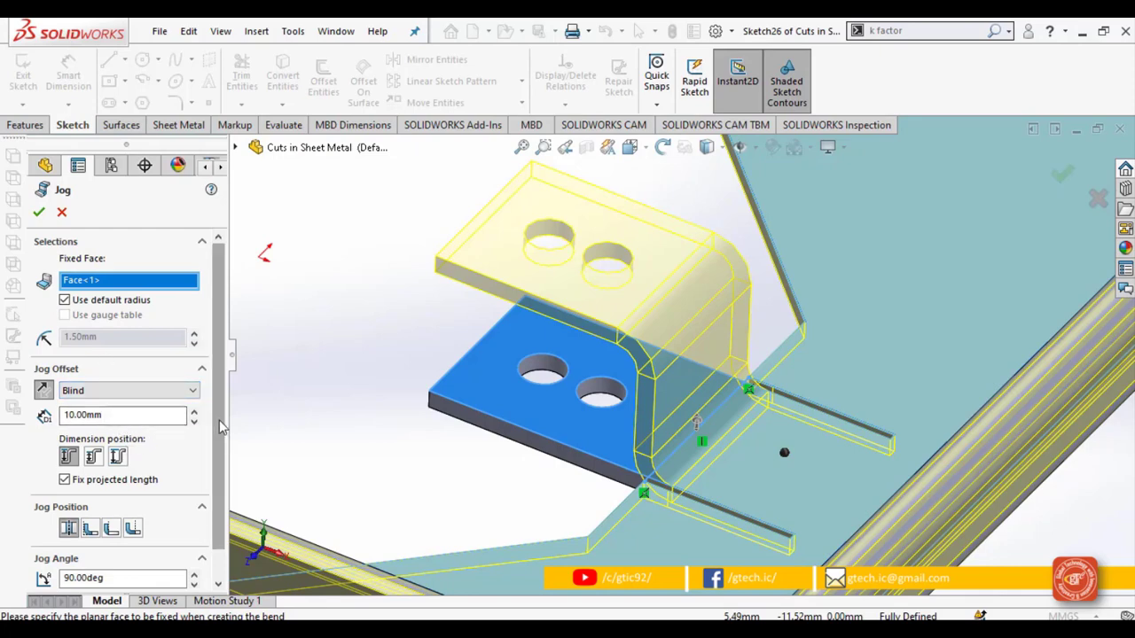
# Step: Try the Inside Offset and Overall Dimension positions for the jog offset, and return to Outside Offset
pyautogui.scroll(-1, 221, 426)
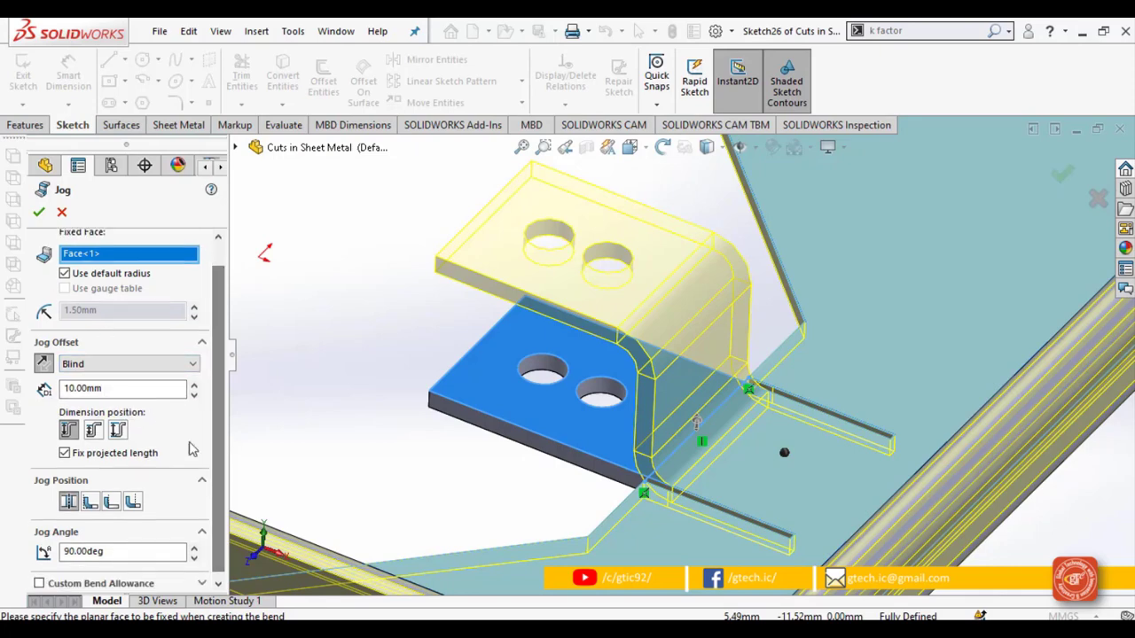
pyautogui.click(94, 431)
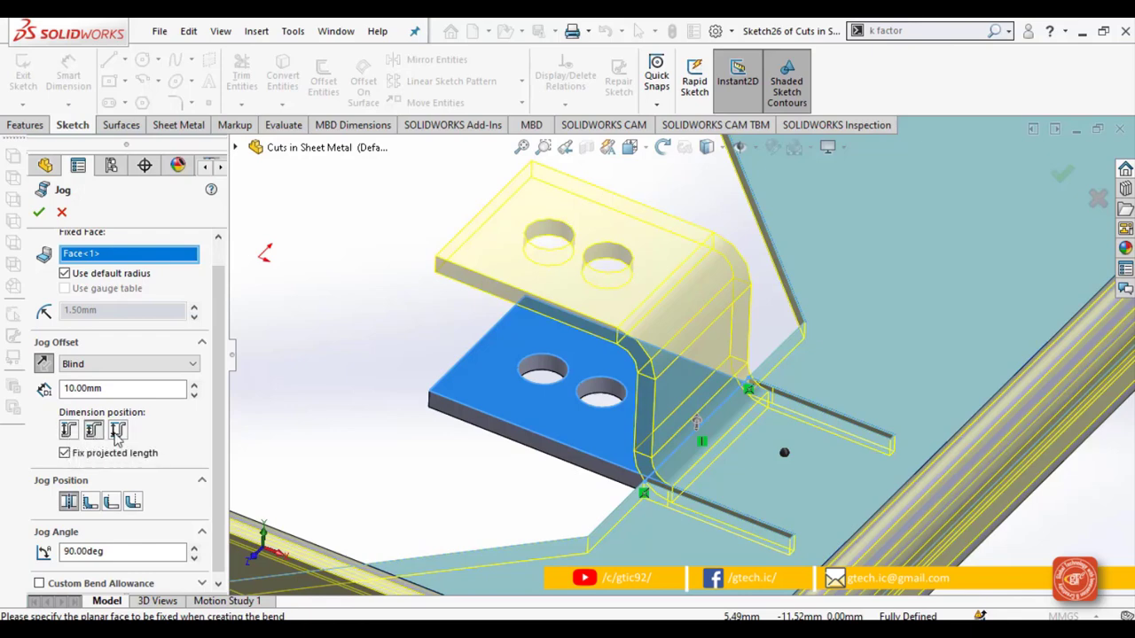
pyautogui.click(118, 432)
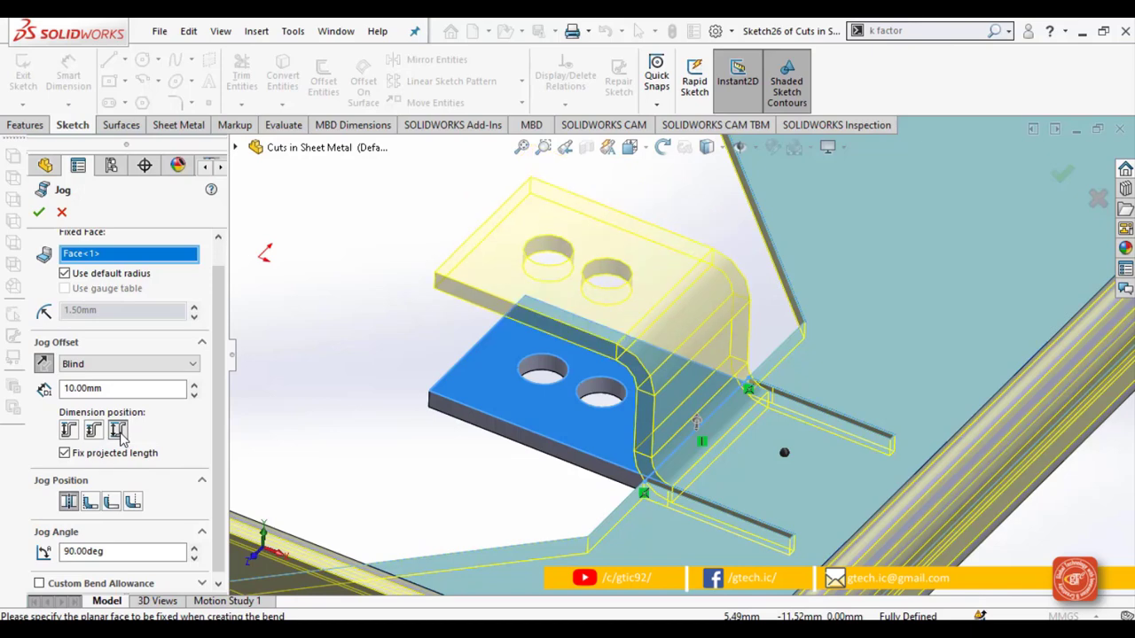
pyautogui.click(71, 431)
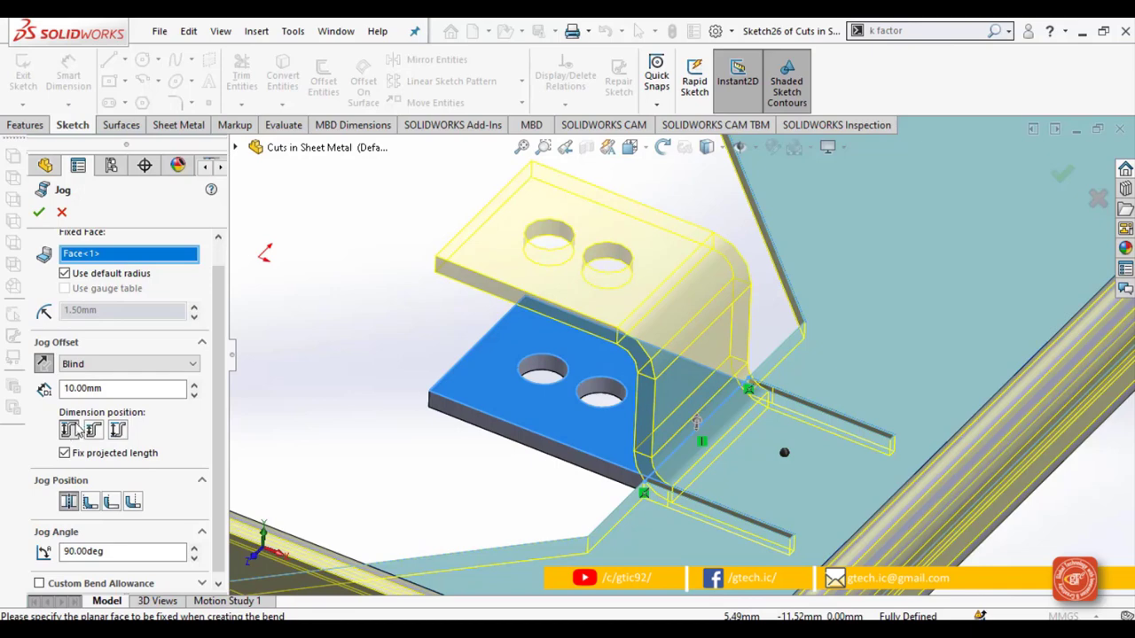
pyautogui.click(114, 390)
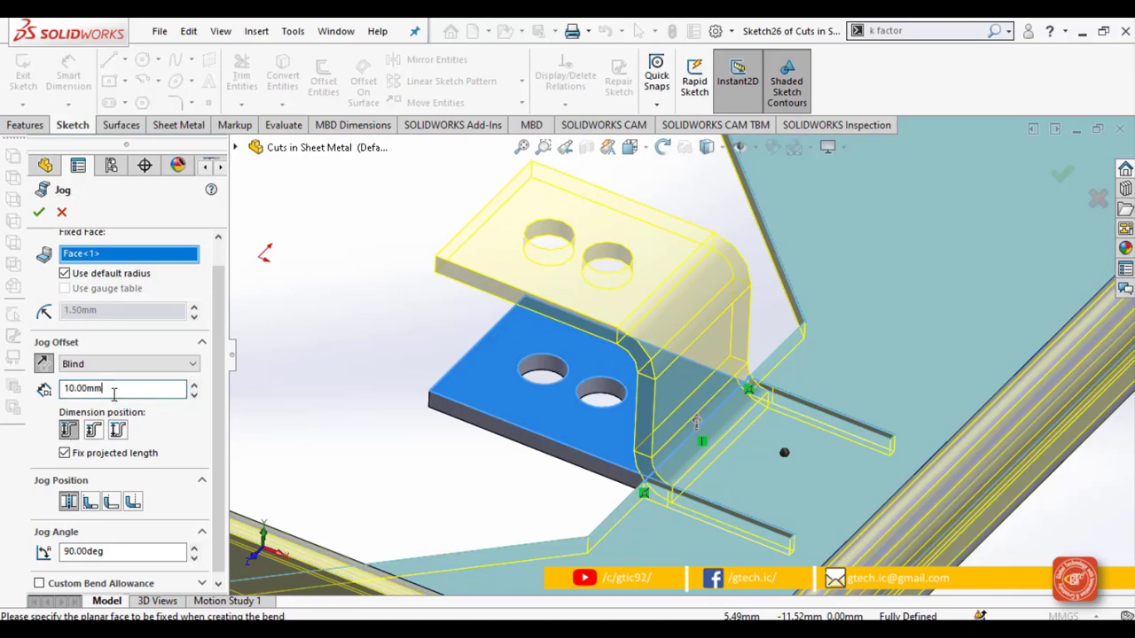
pyautogui.scroll(-1, 175, 435)
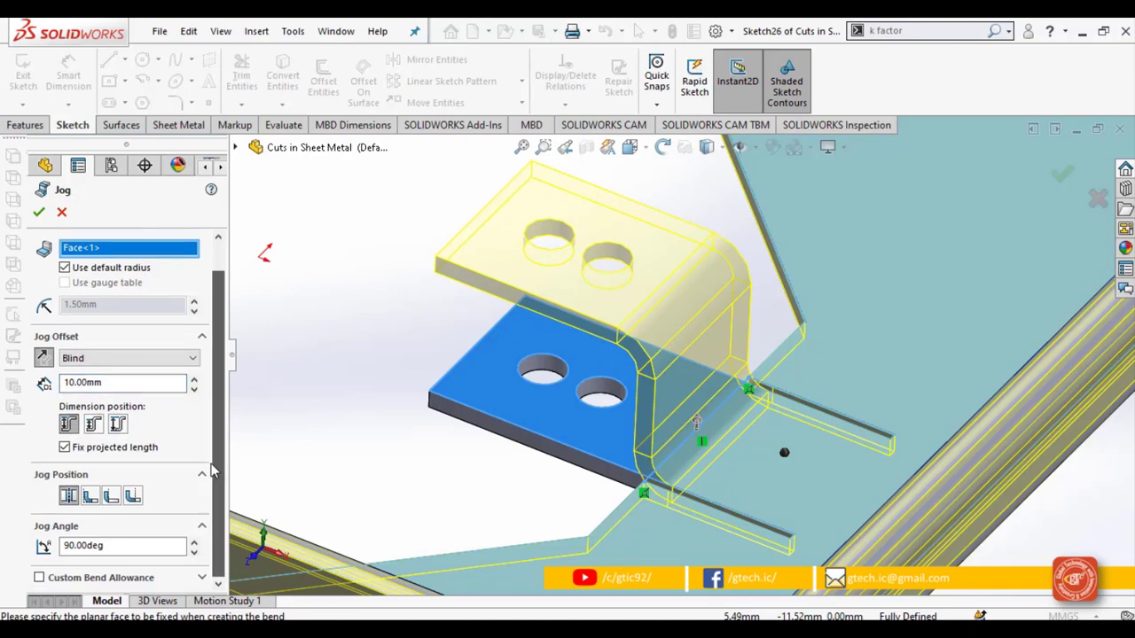
# Step: Try the Material Inside, Material Outside and Bend Outside jog positions, and go back to Material Inside
pyautogui.click(90, 497)
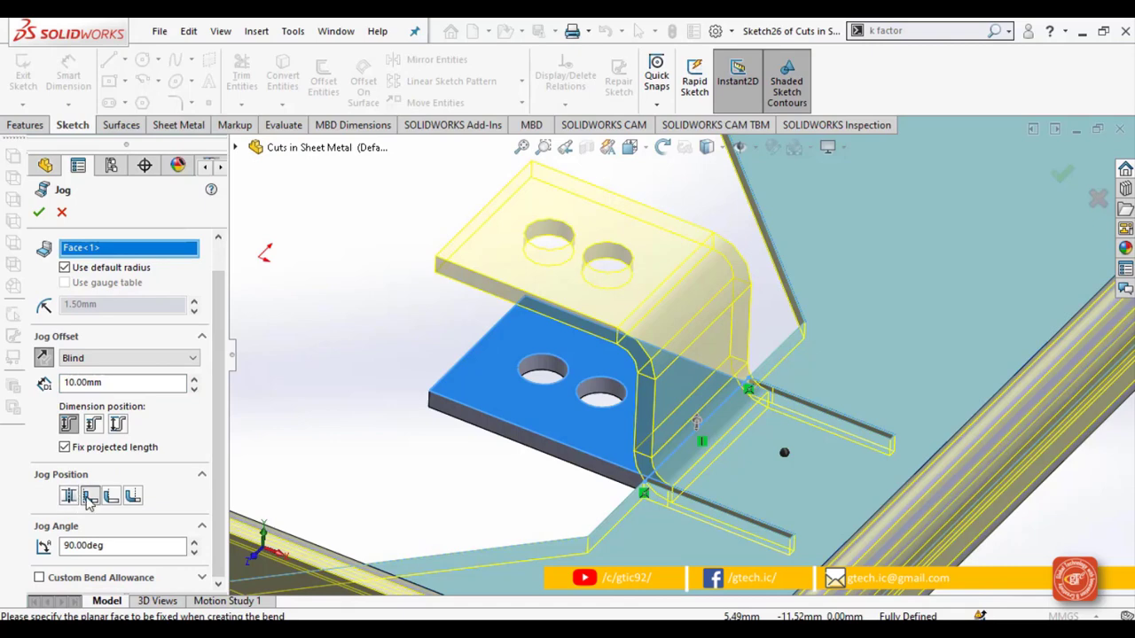
pyautogui.click(111, 496)
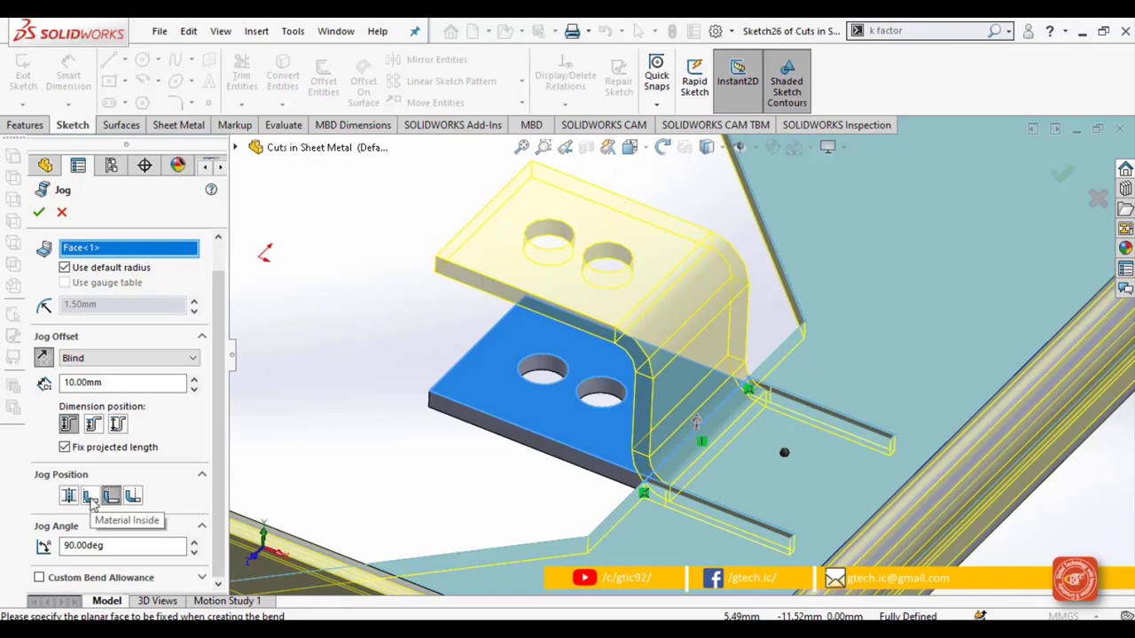
pyautogui.click(132, 495)
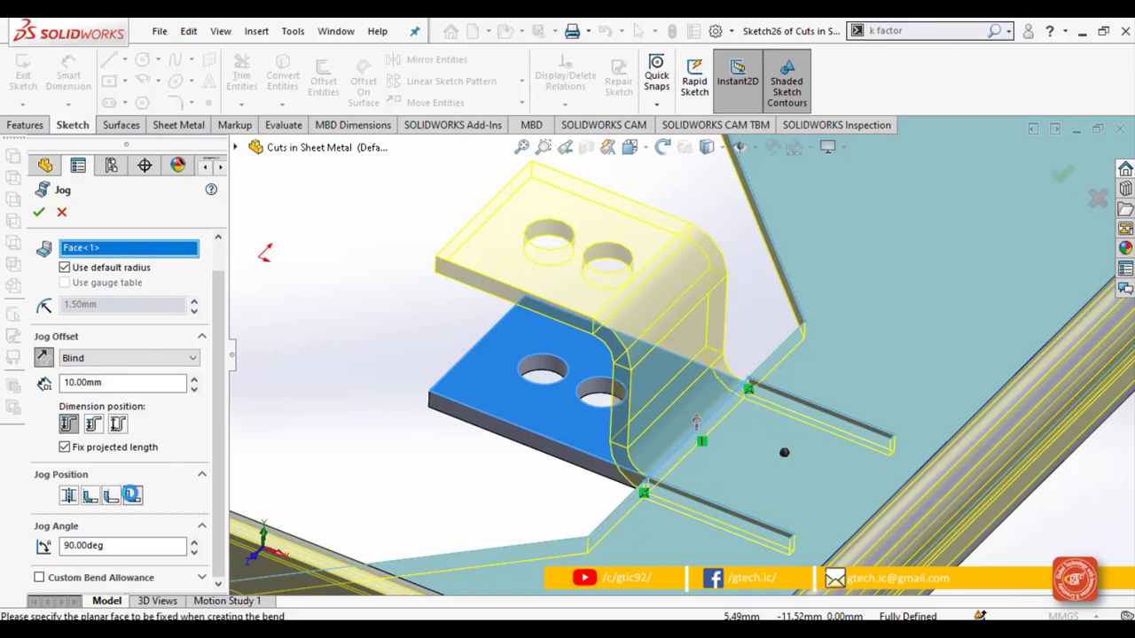
pyautogui.click(88, 497)
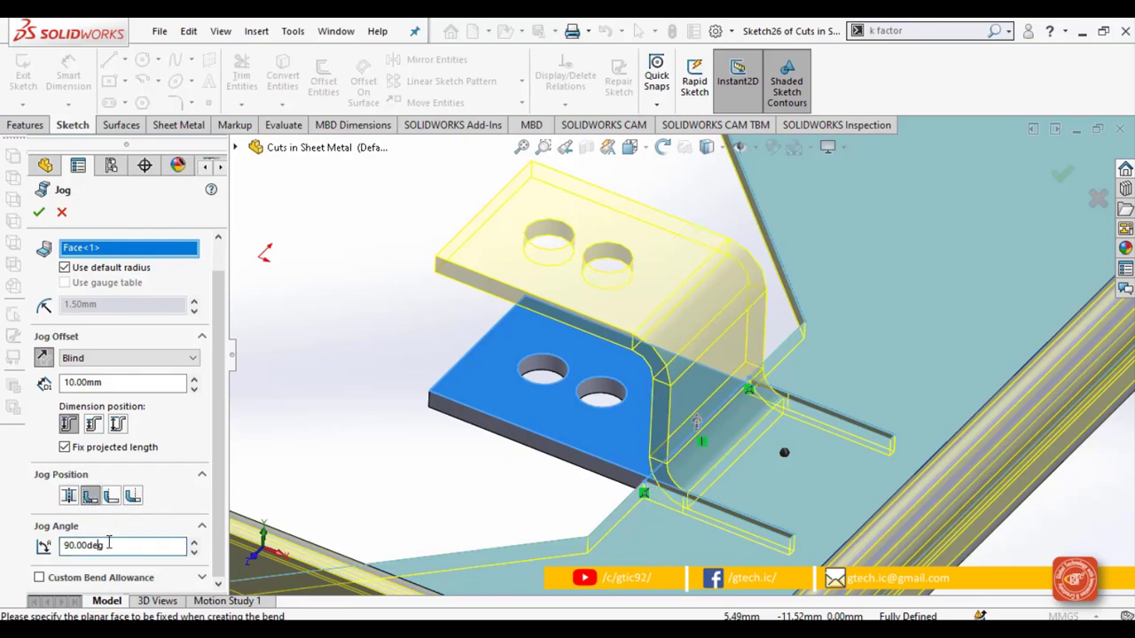
# Step: Raise the jog angle in one-degree increments to 102 degrees
pyautogui.click(193, 541)
pyautogui.click(194, 541)
pyautogui.click(193, 541)
pyautogui.click(193, 542)
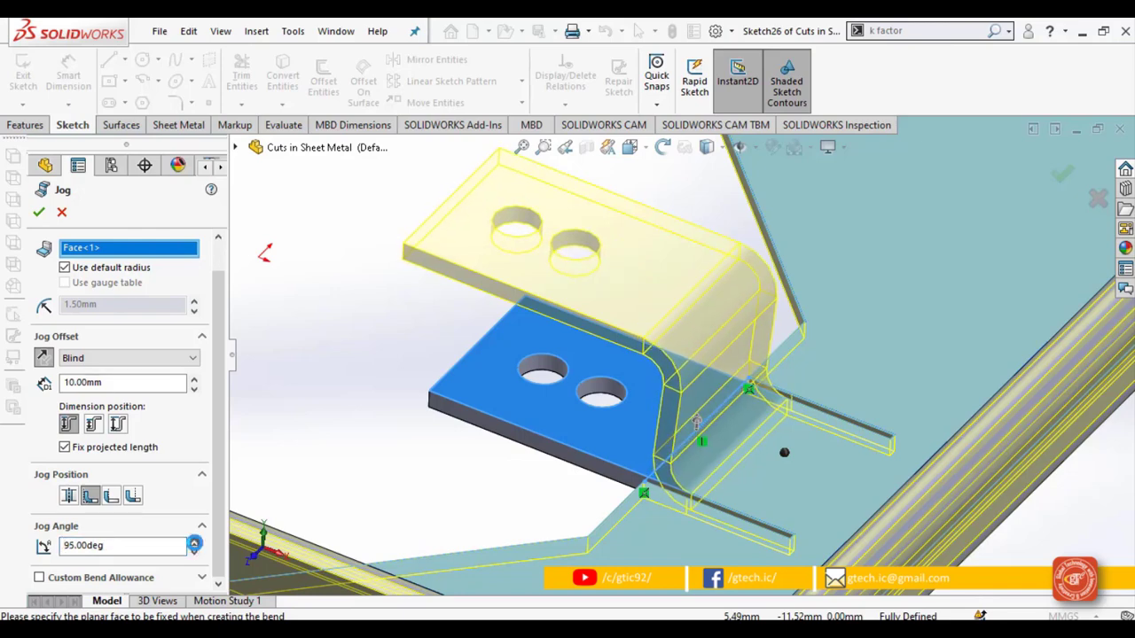
pyautogui.click(193, 542)
pyautogui.click(193, 542)
pyautogui.click(193, 541)
pyautogui.click(194, 541)
pyautogui.click(193, 542)
pyautogui.click(193, 541)
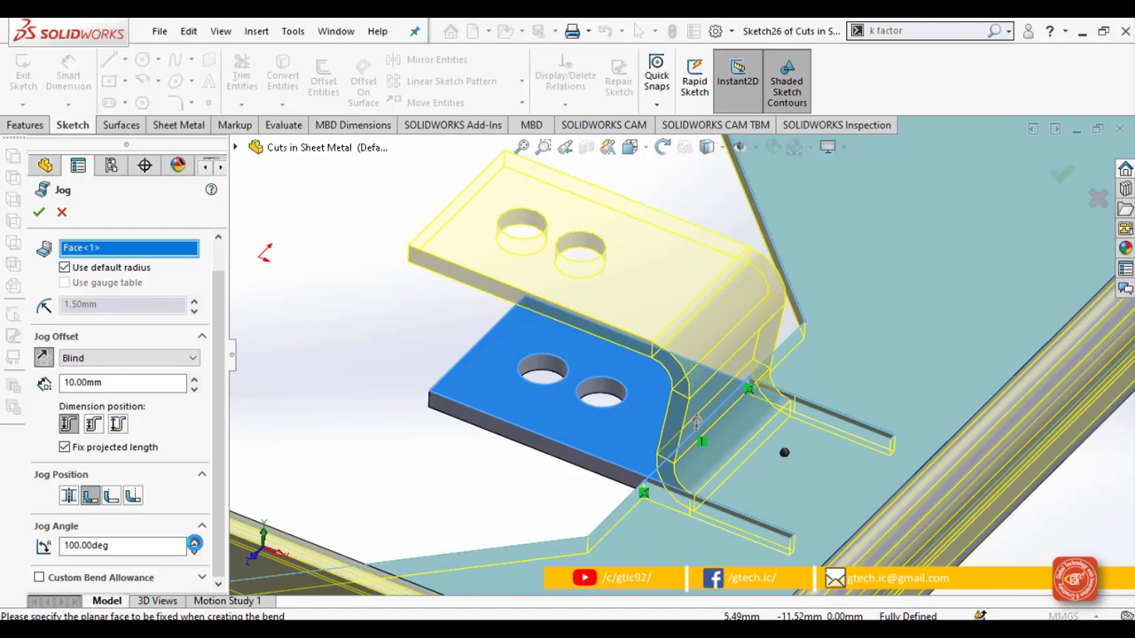
pyautogui.click(193, 541)
pyautogui.click(194, 542)
# Step: Set the jog angle to 90 degrees and the jog position to Bend Centerline
pyautogui.moveTo(113, 547); pyautogui.dragTo(44, 547)
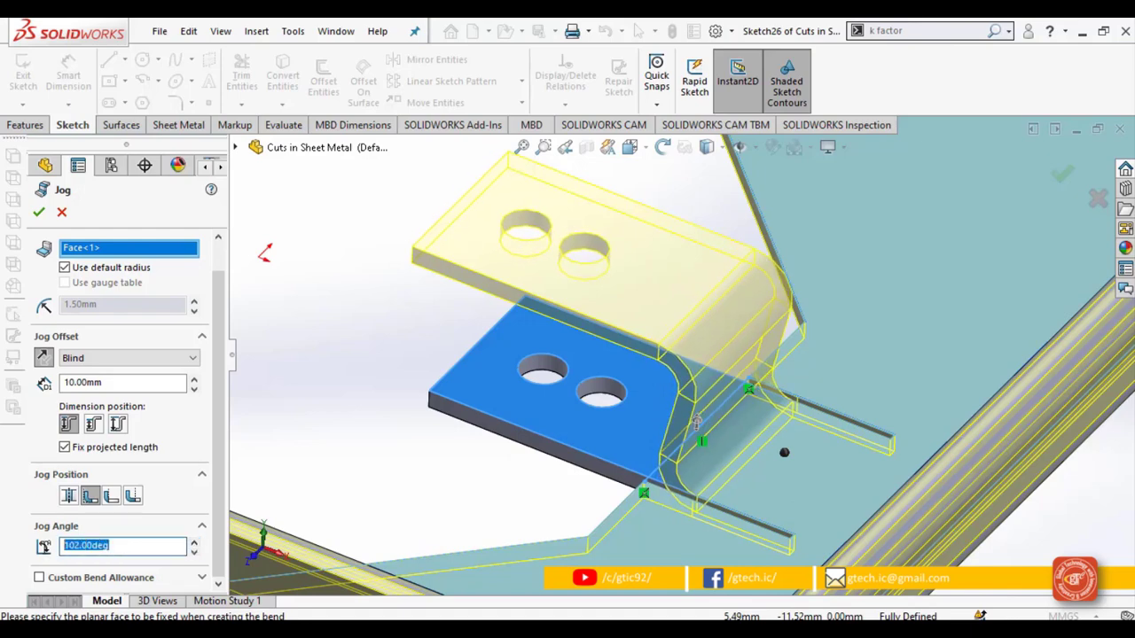
pyautogui.write('90')
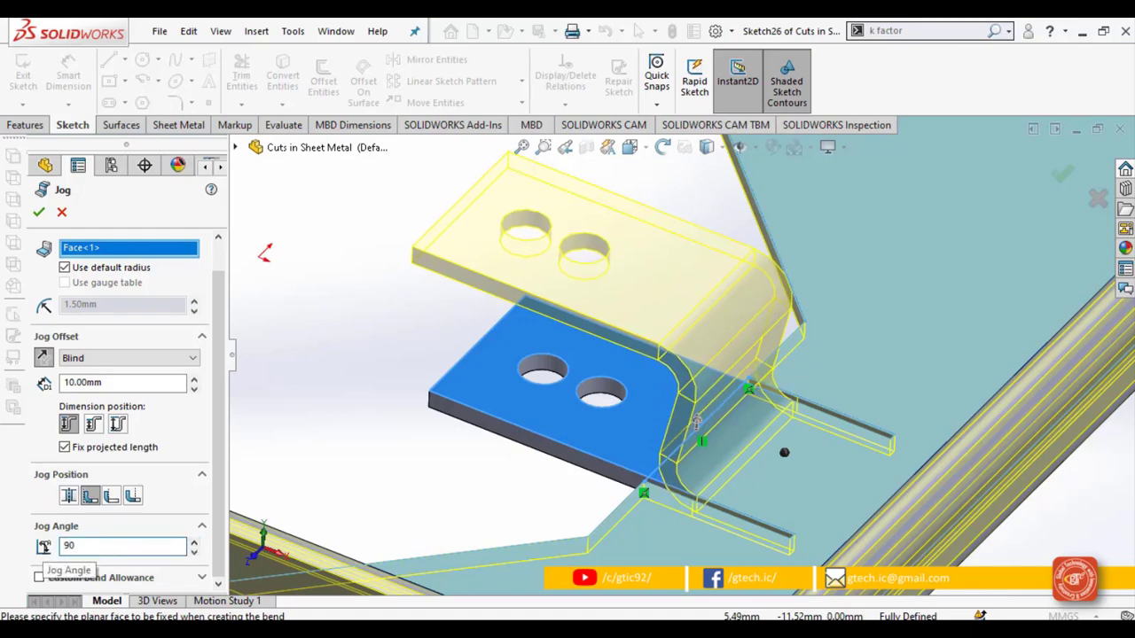
pyautogui.press('Return')
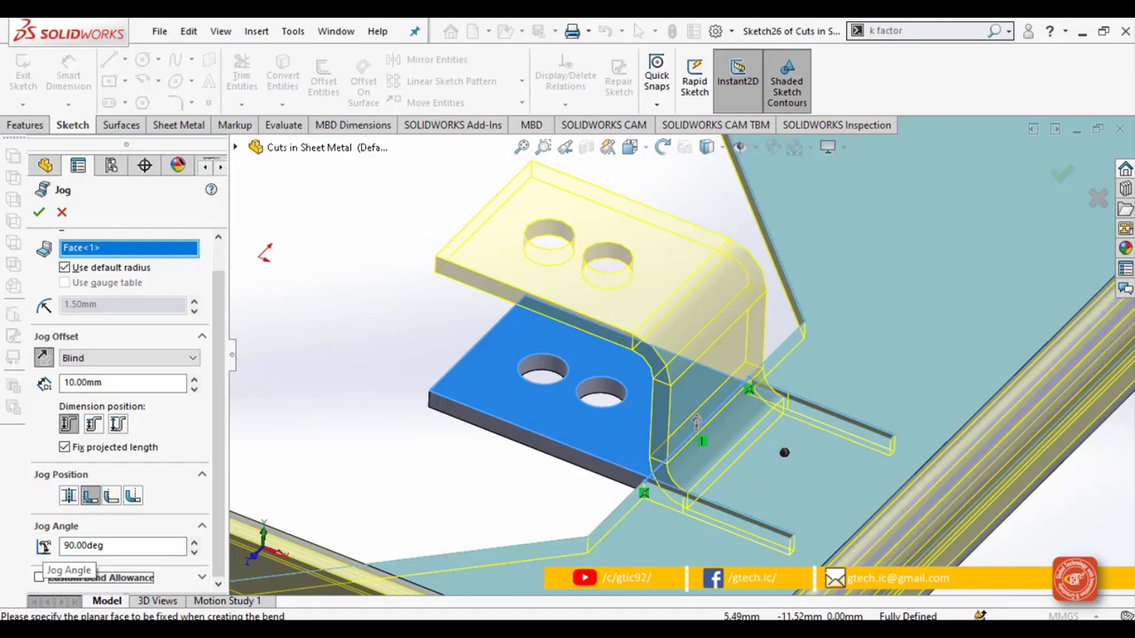
pyautogui.click(69, 497)
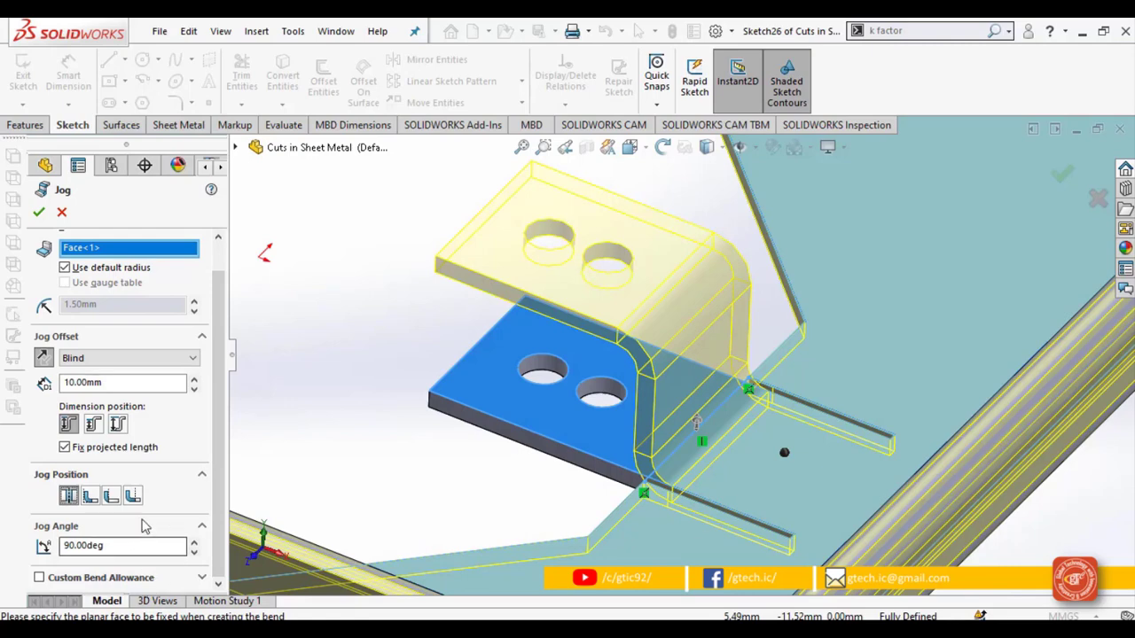
pyautogui.scroll(1, 124, 532)
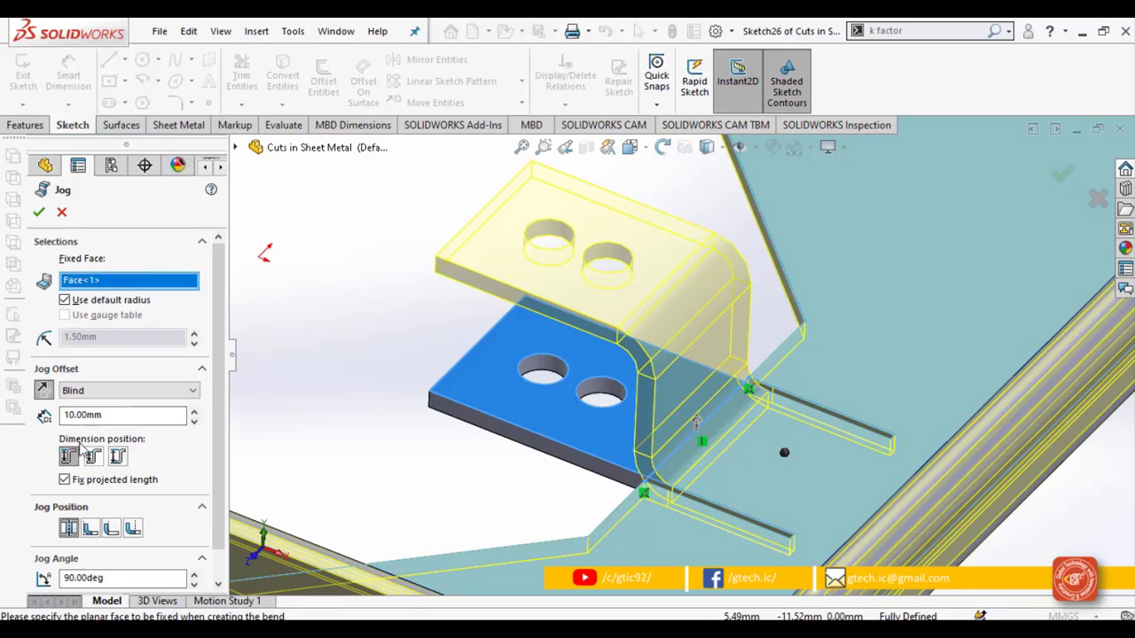
# Step: Accept the jog on the two-hole tab and examine the raised tab from the hemmed side
pyautogui.click(38, 216)
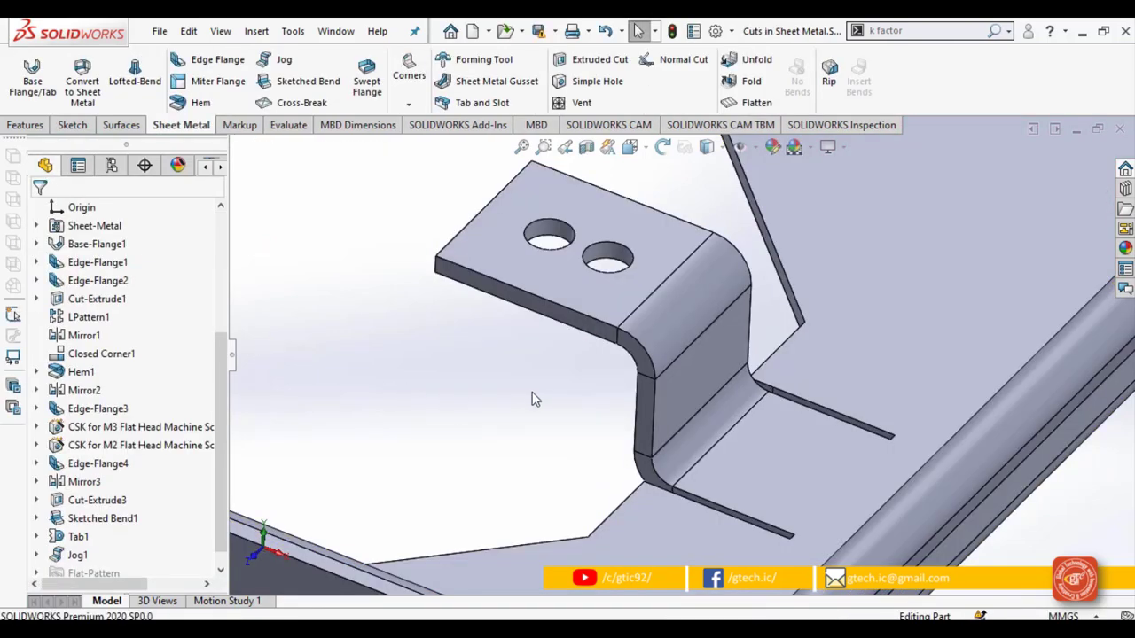
pyautogui.scroll(4, 532, 398)
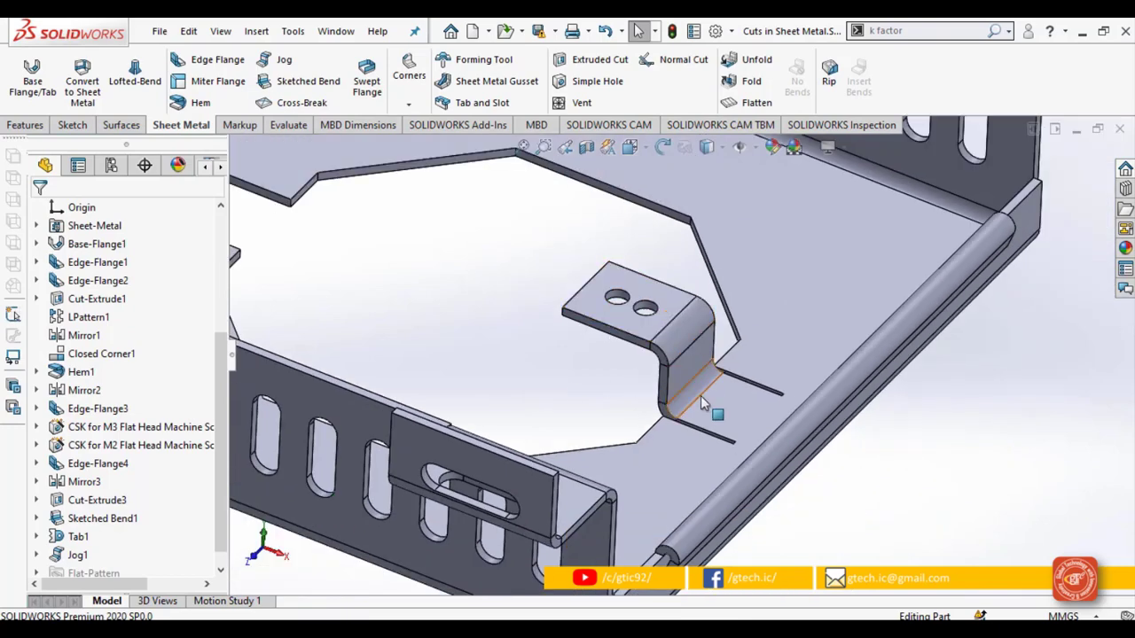
pyautogui.scroll(3, 671, 400)
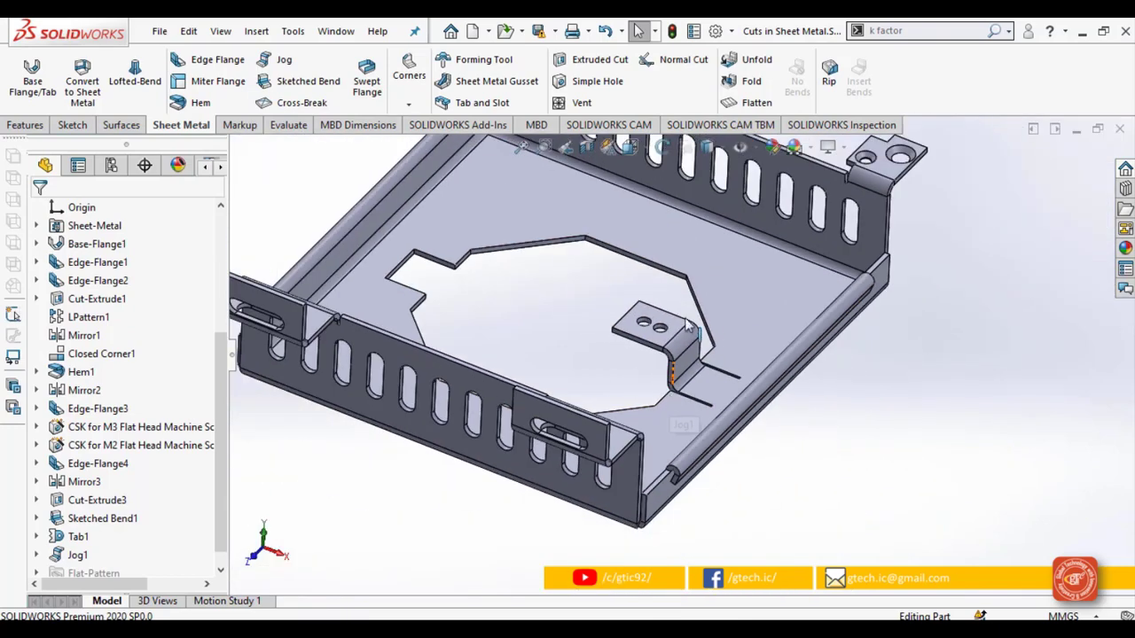
pyautogui.scroll(-3, 689, 319)
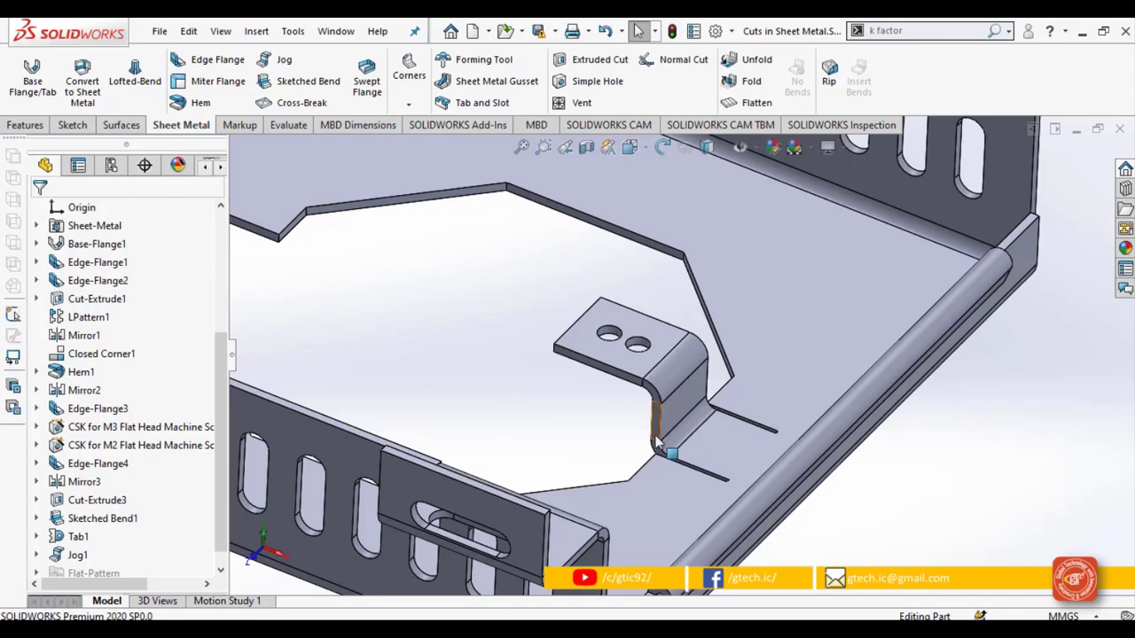
pyautogui.click(658, 446)
pyautogui.moveTo(657, 446); pyautogui.dragTo(705, 391, button='middle')
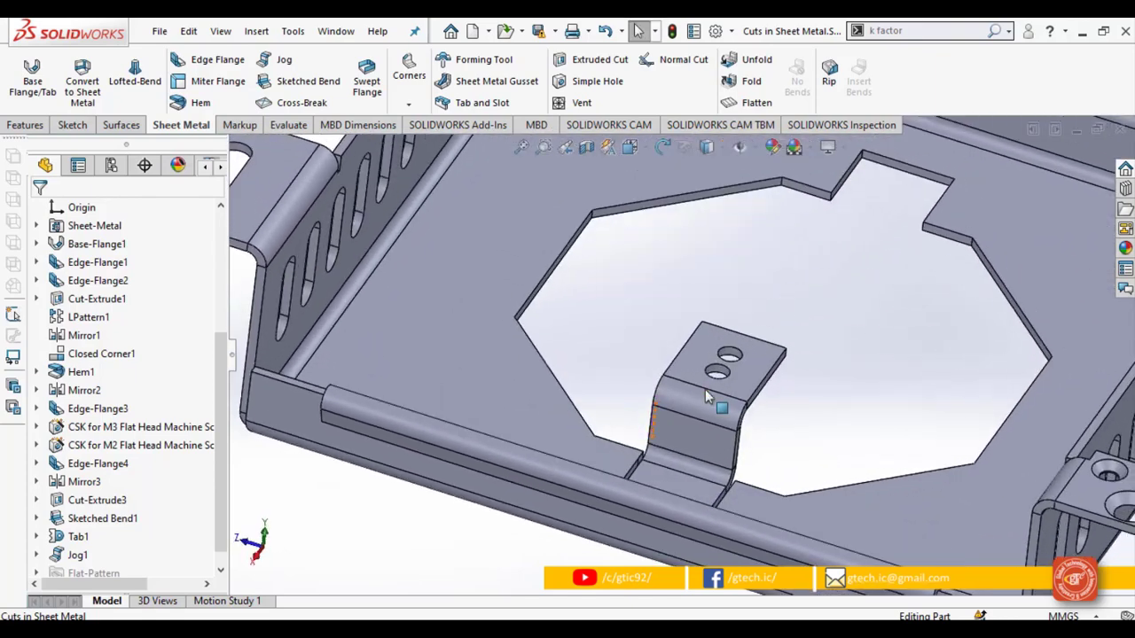
pyautogui.scroll(-3, 704, 389)
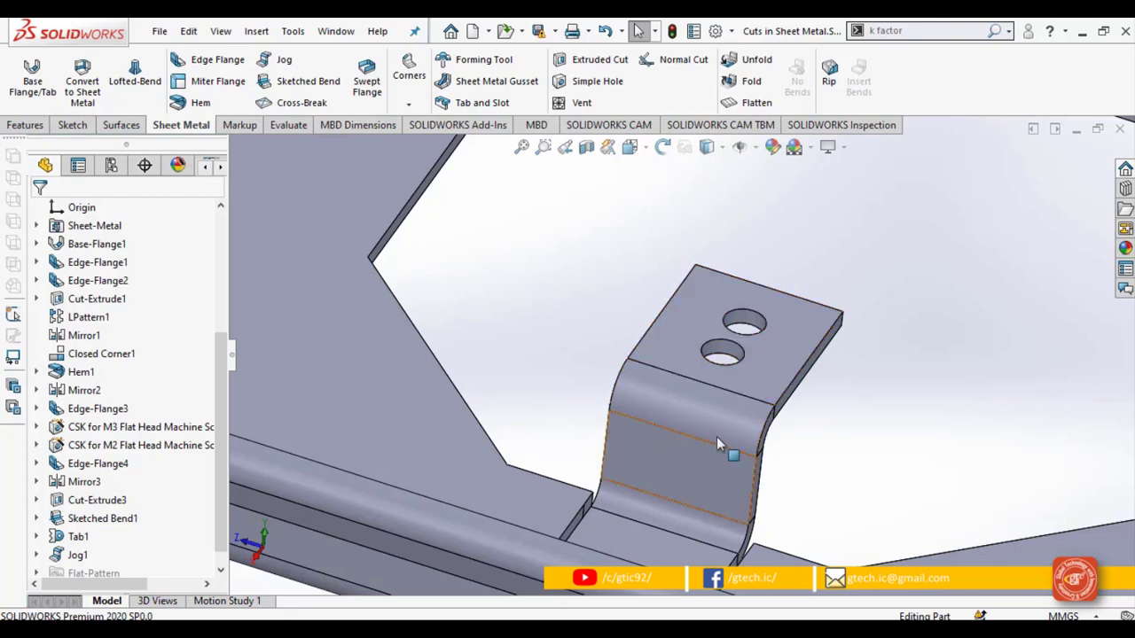
# Step: Start an unfold with the floor's top face at the base of the tab as the fixed face
pyautogui.click(764, 64)
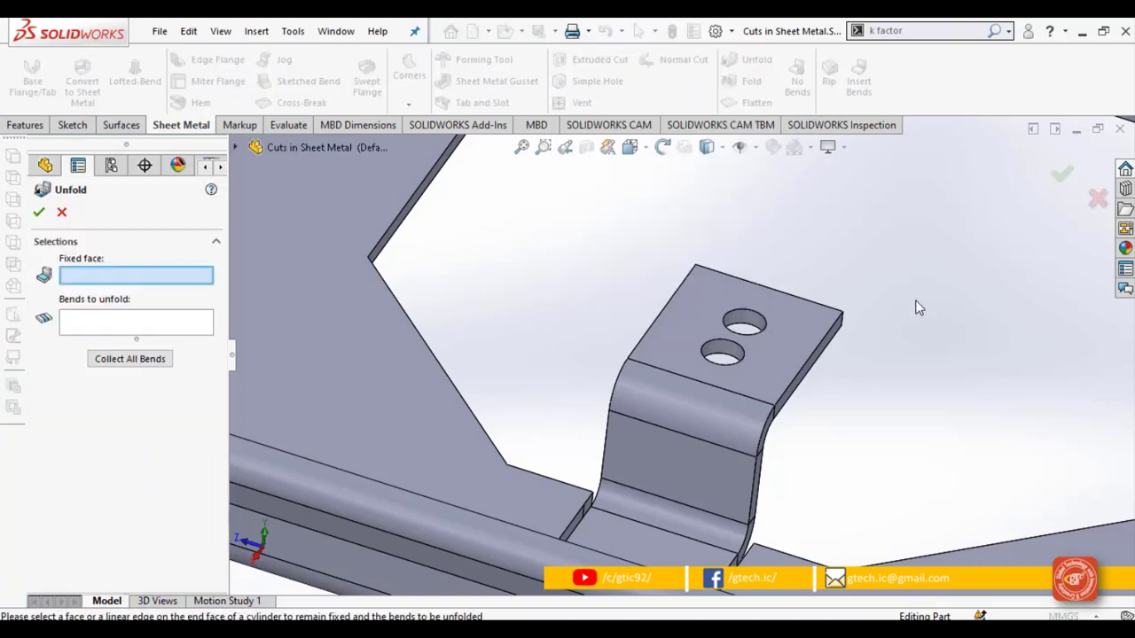
pyautogui.scroll(2, 954, 412)
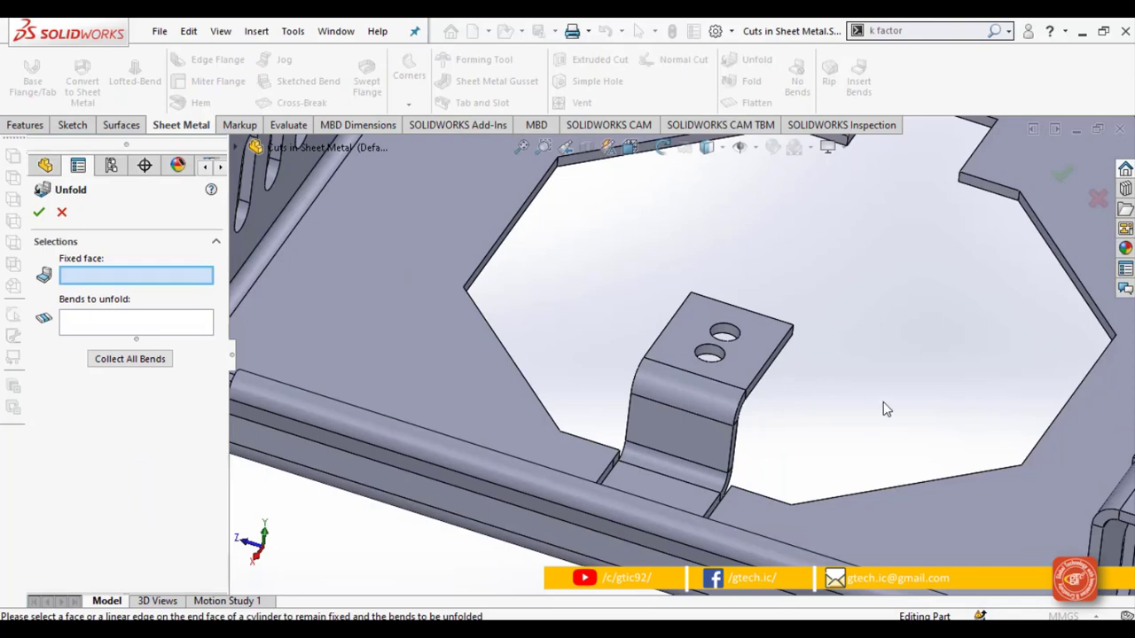
pyautogui.click(674, 501)
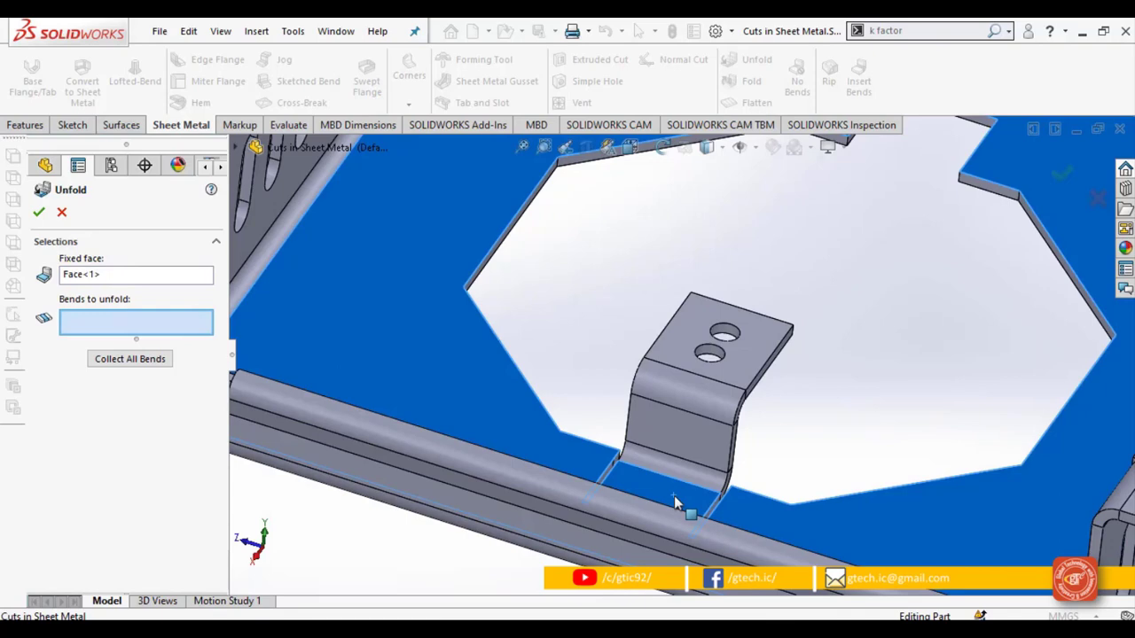
# Step: Try selecting the upper jog bend and collecting all bends for the unfold, and clear the bend selection
pyautogui.click(695, 398)
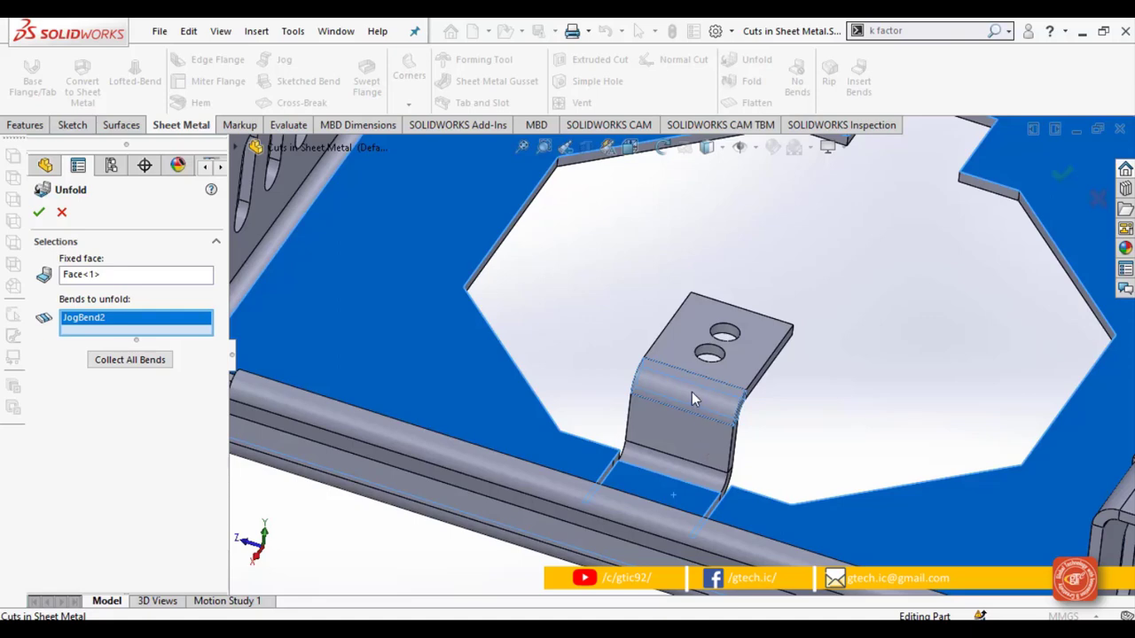
pyautogui.click(129, 359)
pyautogui.press('f')
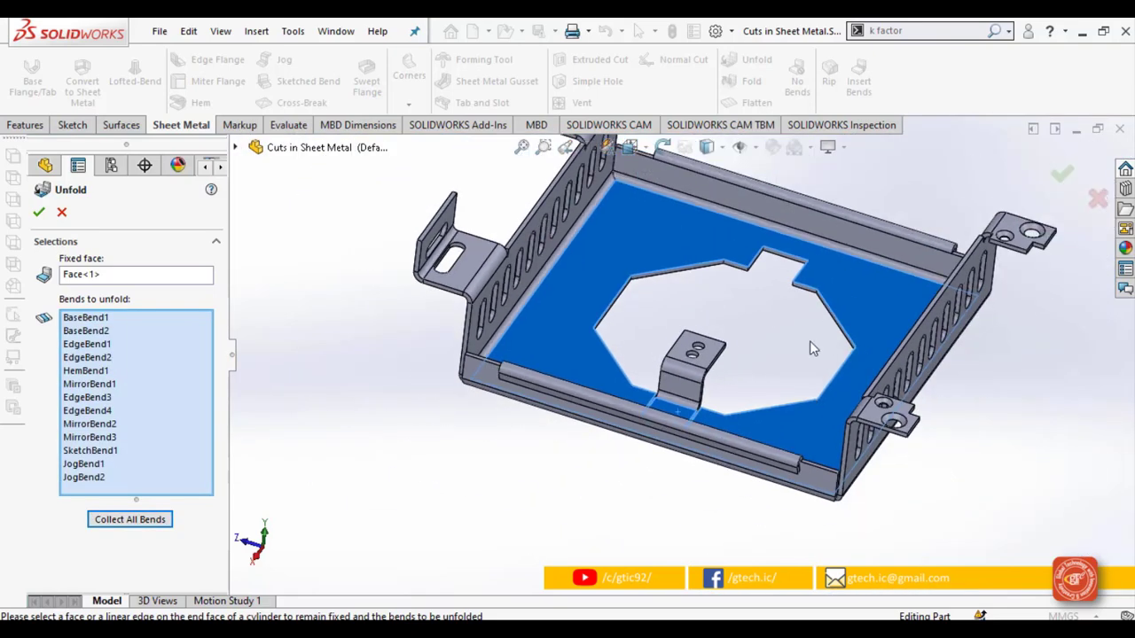
pyautogui.scroll(-4, 739, 375)
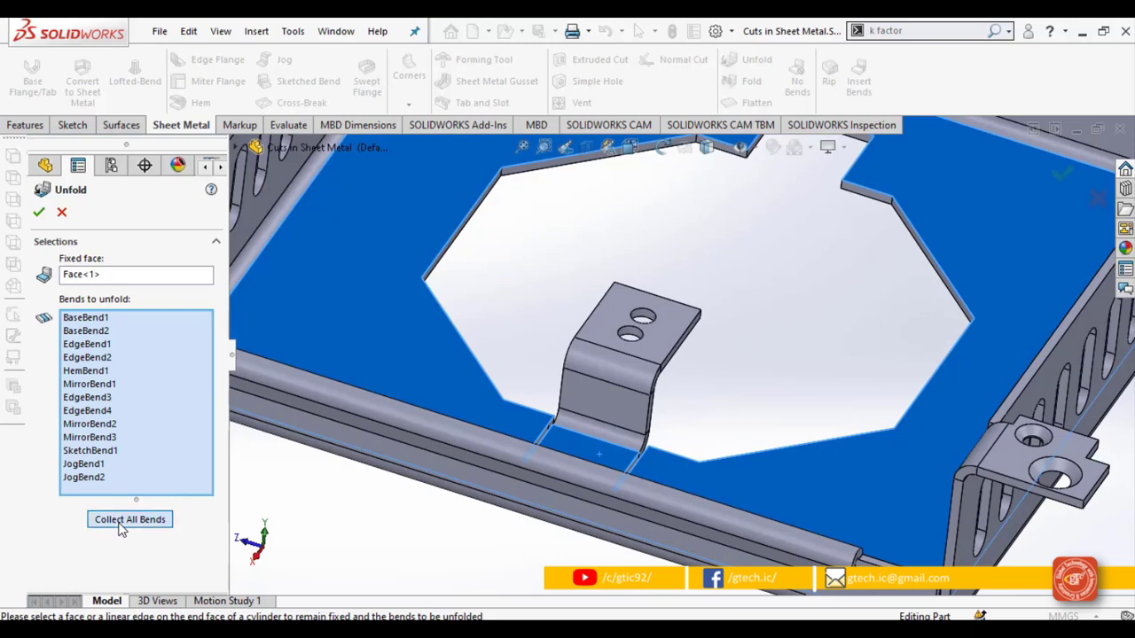
pyautogui.rightClick(136, 434)
pyautogui.click(185, 438)
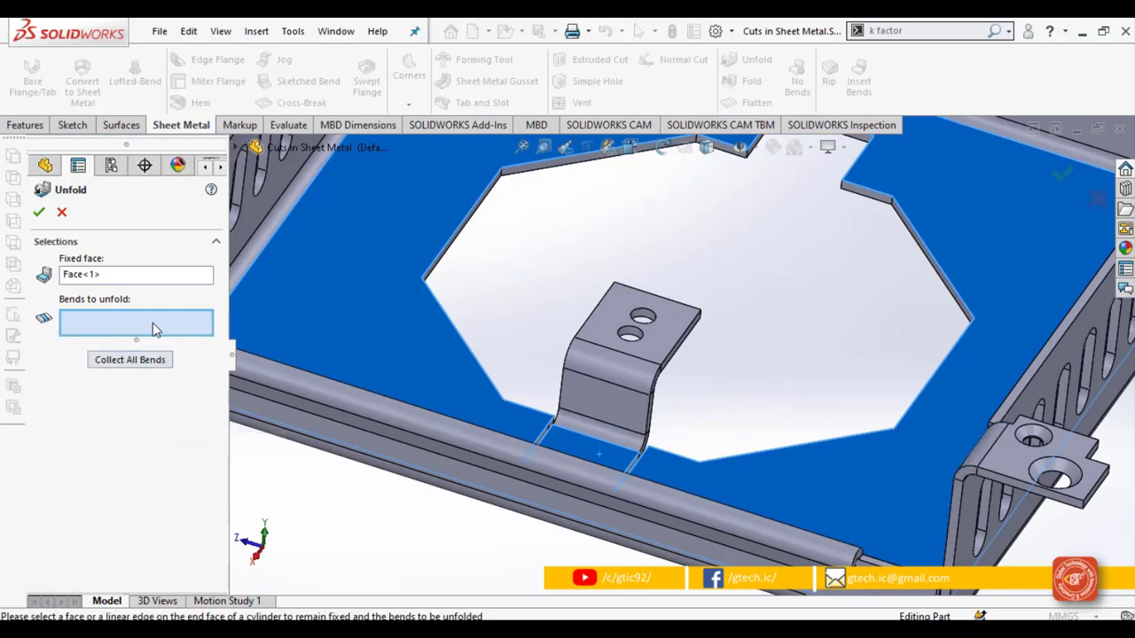
# Step: Unfold only the upper jog bend of the two-hole tab
pyautogui.click(597, 363)
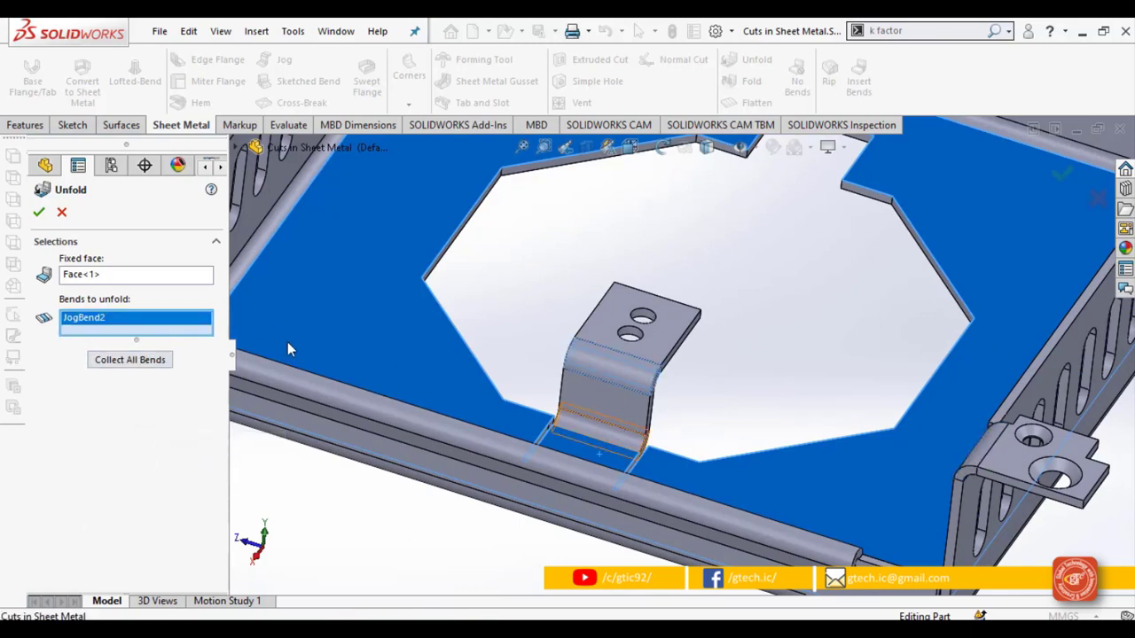
pyautogui.click(38, 213)
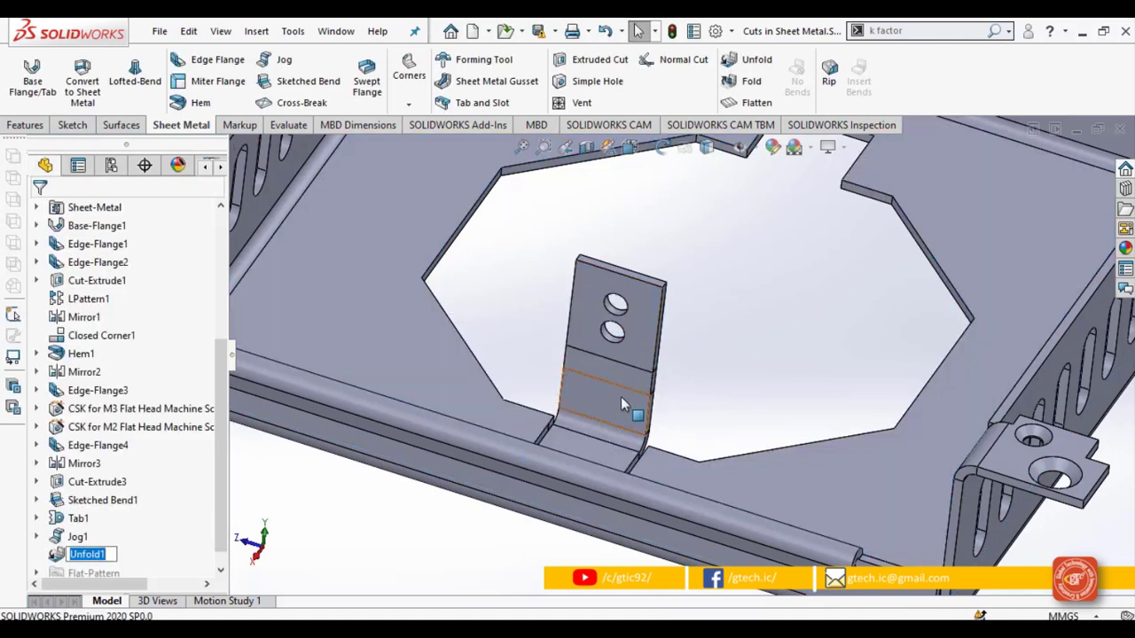
# Step: Start a rectangle sketch on the tab's flat face between the two jog bends, viewed normal to it
pyautogui.scroll(-3, 563, 395)
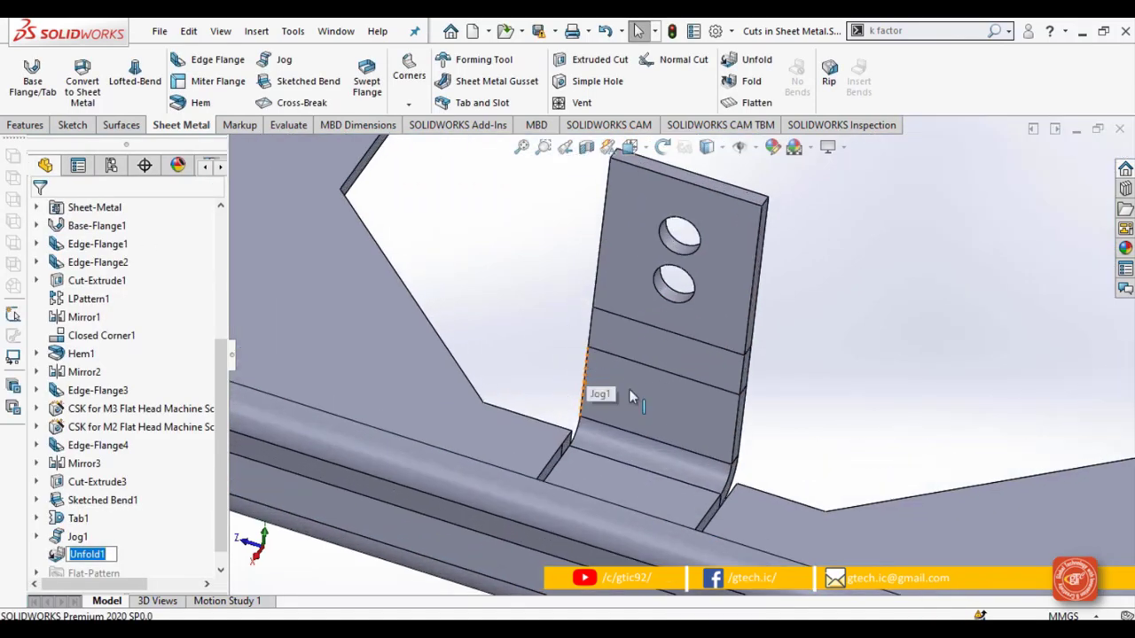
pyautogui.middleClick(630, 389)
pyautogui.moveTo(630, 389); pyautogui.dragTo(653, 382, button='middle')
pyautogui.click(621, 369)
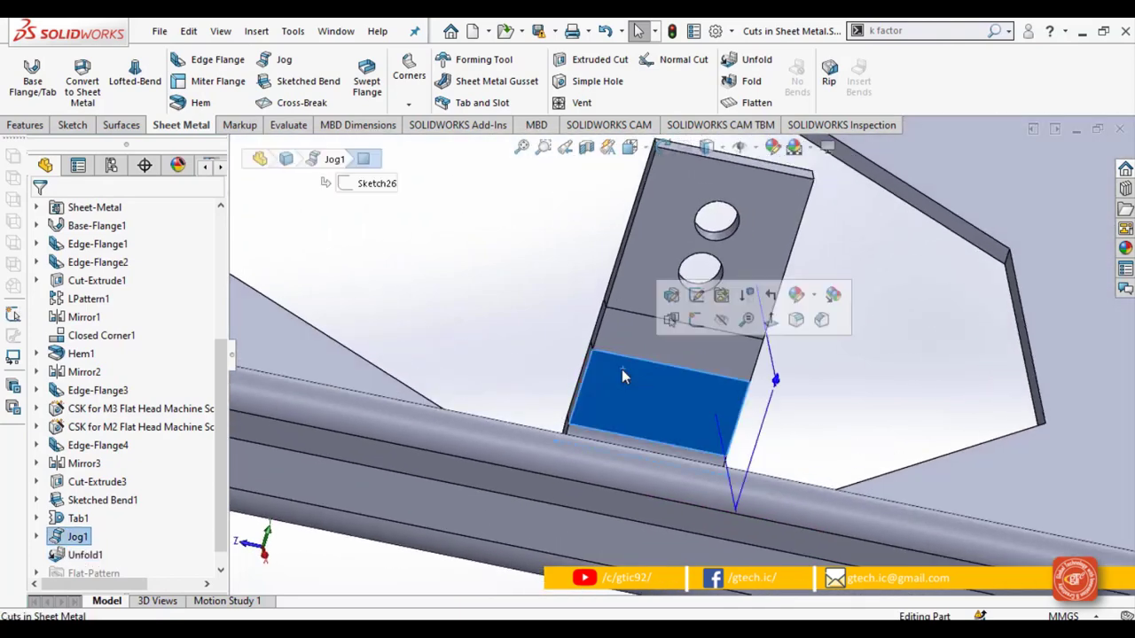
pyautogui.click(771, 325)
pyautogui.scroll(-6, 660, 406)
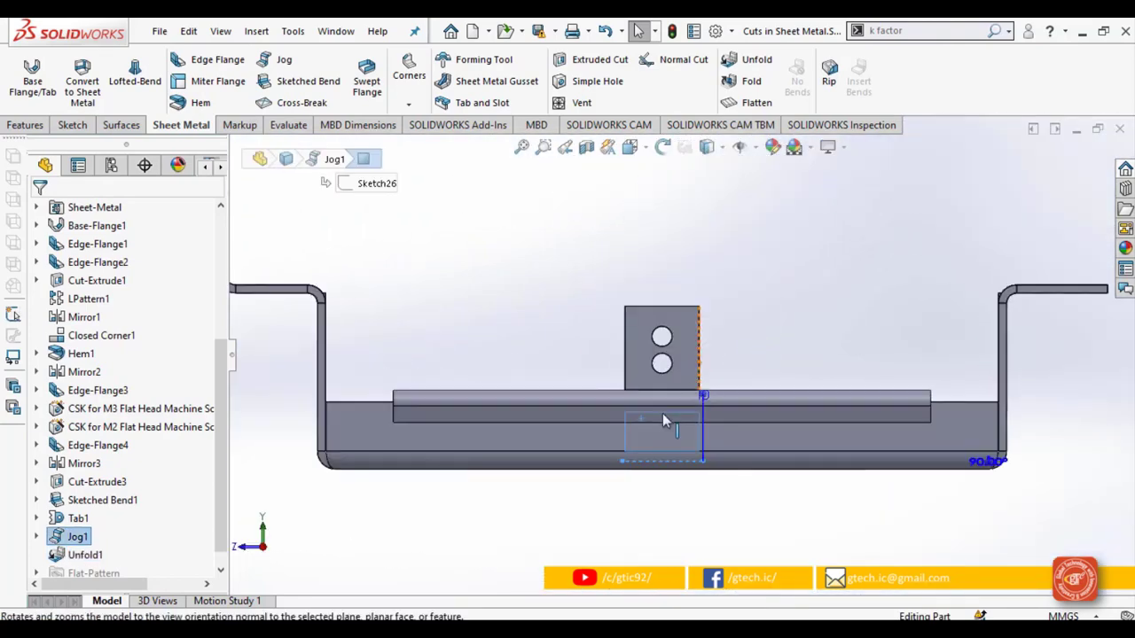
pyautogui.click(72, 125)
pyautogui.click(108, 81)
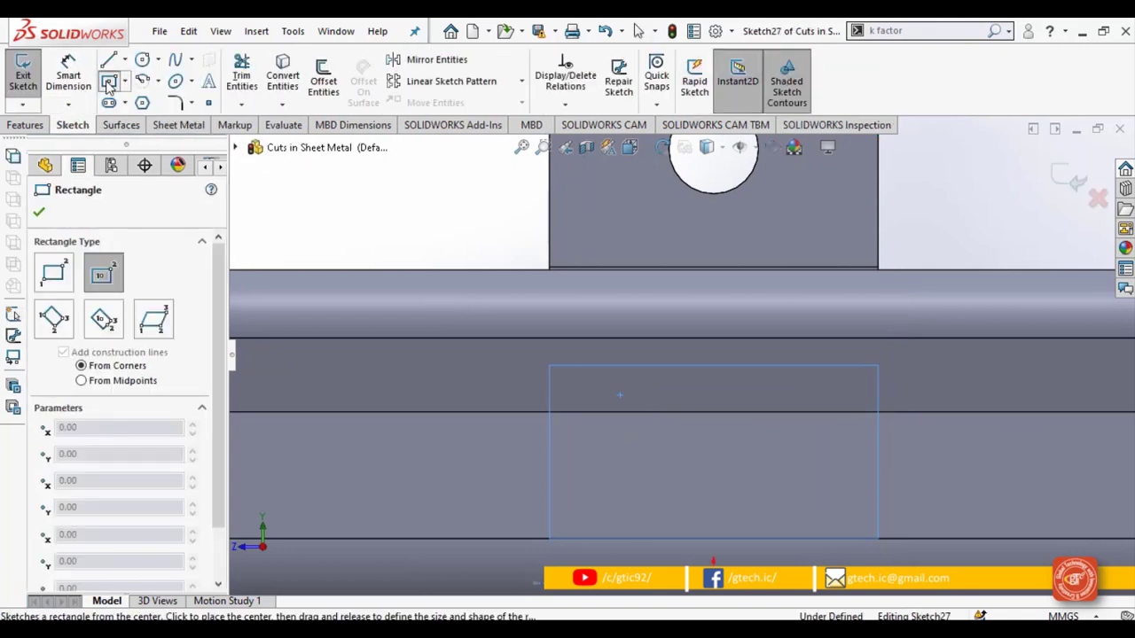
# Step: Draw a corner rectangle about 1.75 mm wide and 6.6 mm tall across the unfolded bend, near the tab's side edge
pyautogui.click(587, 228)
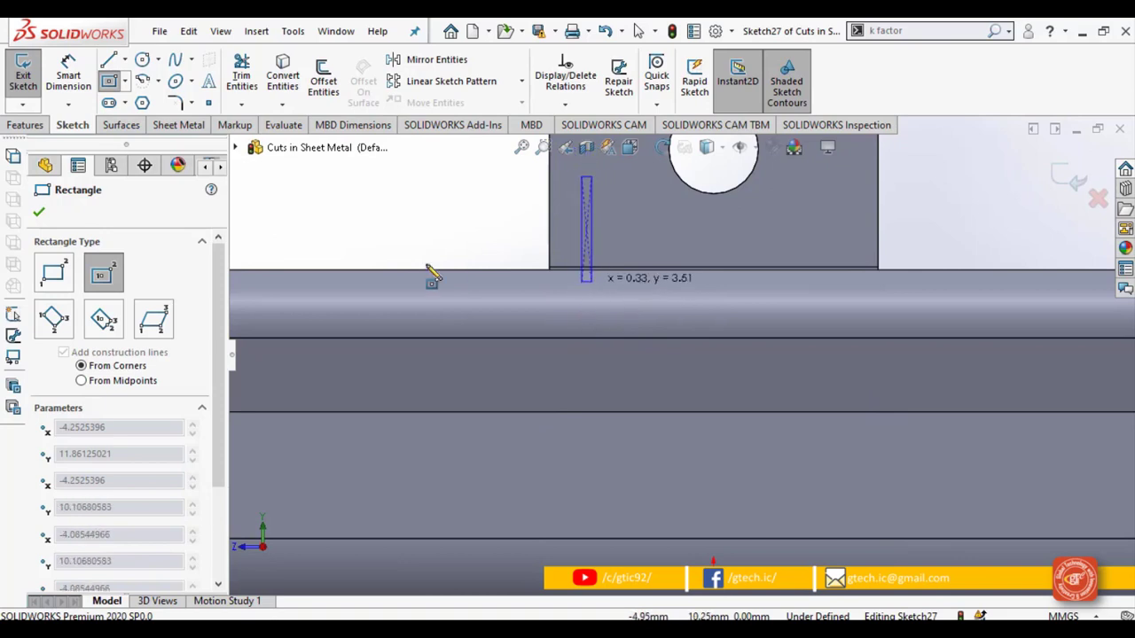
pyautogui.click(53, 277)
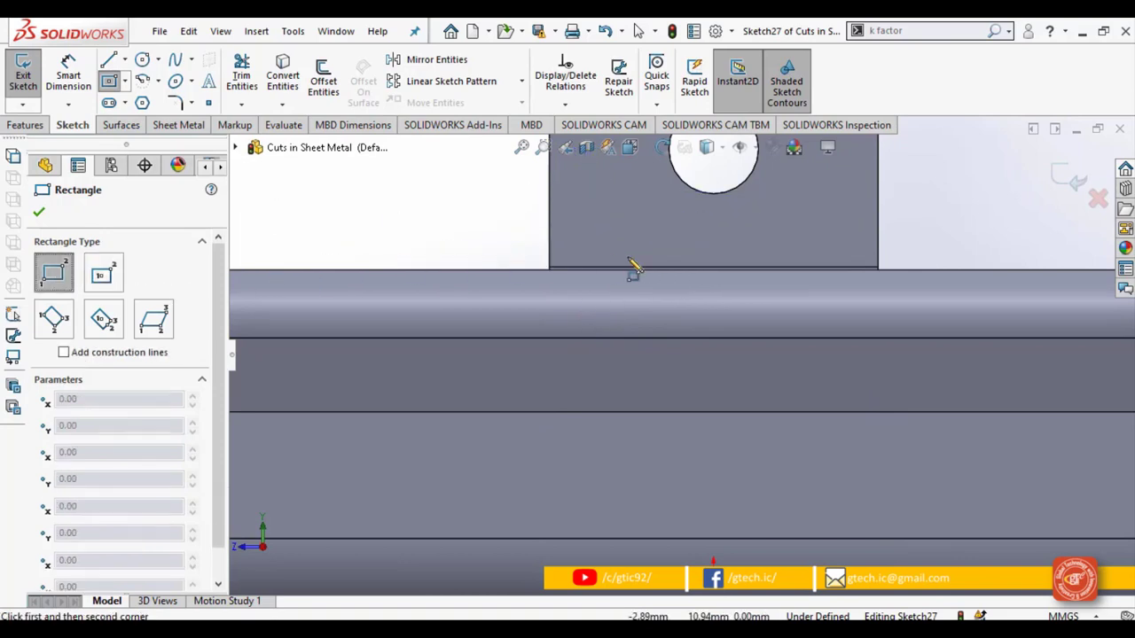
pyautogui.click(582, 227)
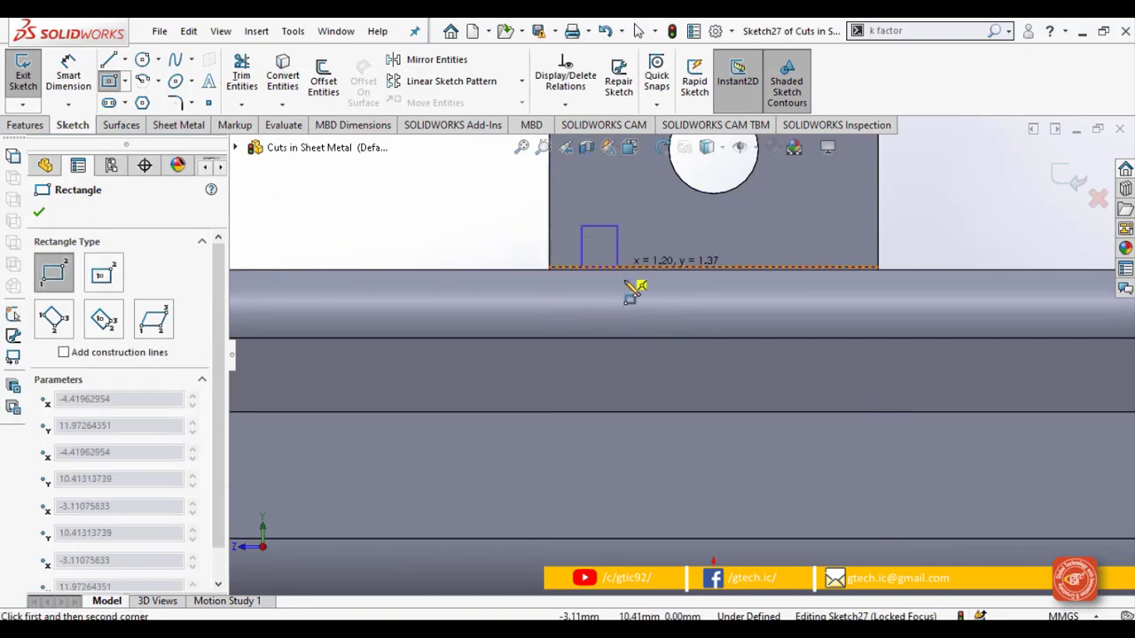
pyautogui.click(640, 433)
pyautogui.scroll(2, 656, 412)
pyautogui.moveTo(663, 388); pyautogui.dragTo(674, 435, button='middle')
pyautogui.scroll(1, 589, 280)
pyautogui.scroll(2, 590, 280)
pyautogui.scroll(-3, 615, 271)
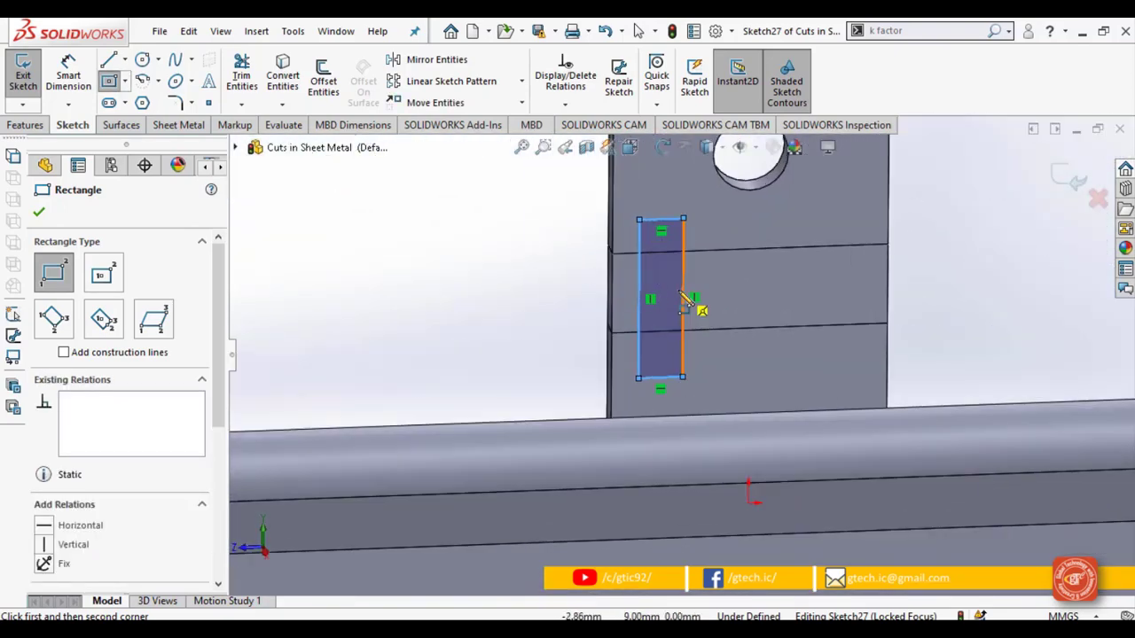
# Step: Dimension the rectangle to 6 mm tall and 1.70 mm wide
pyautogui.click(66, 64)
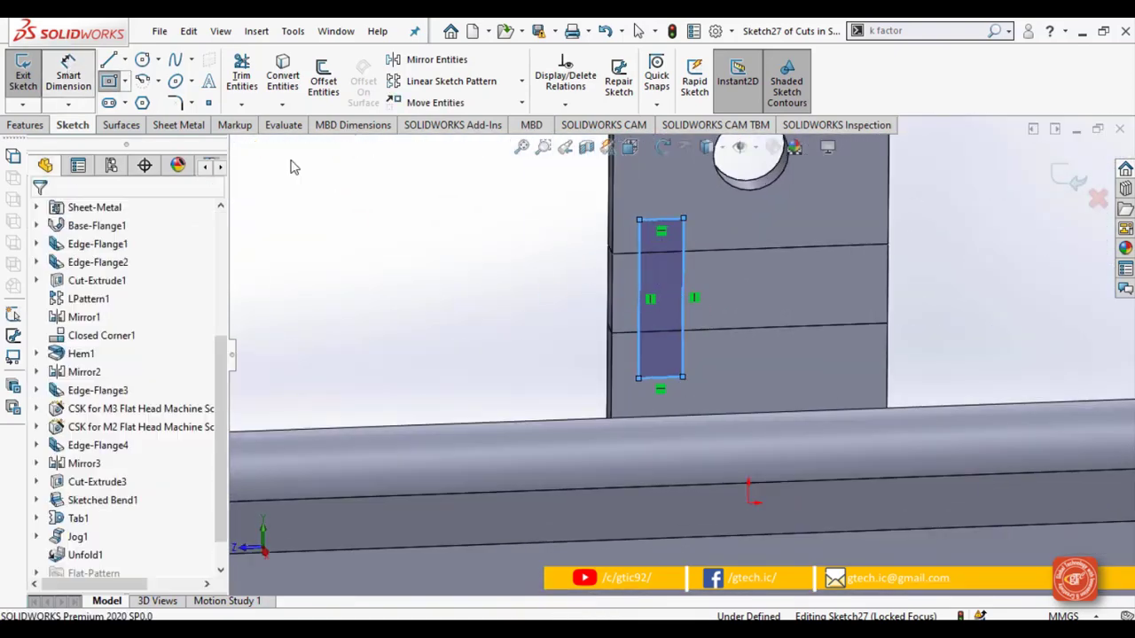
pyautogui.click(638, 310)
pyautogui.click(571, 306)
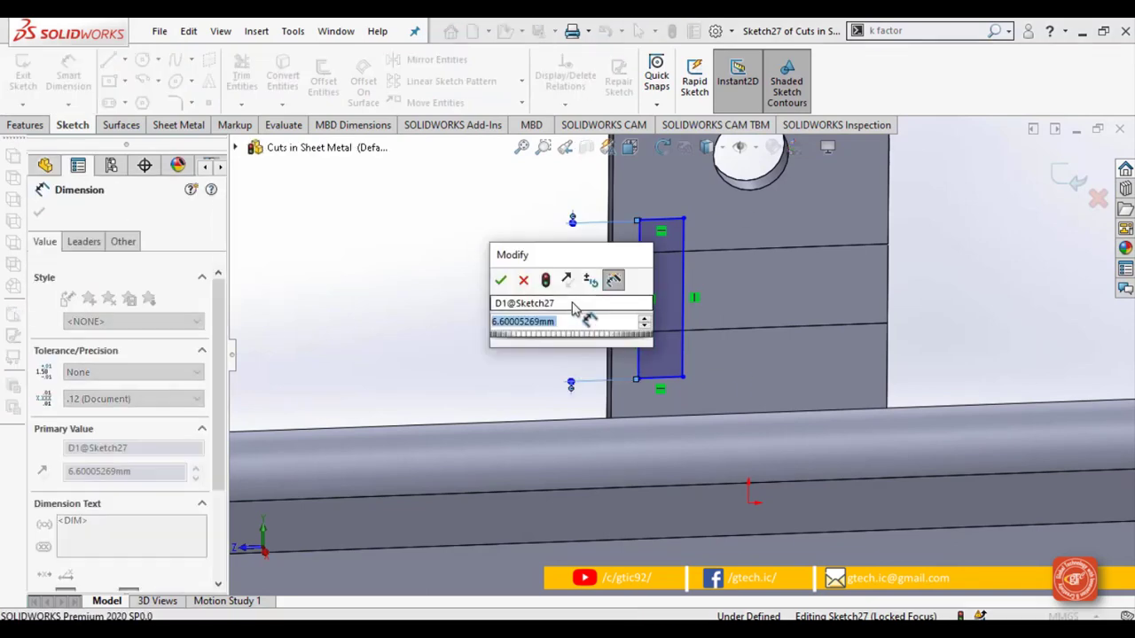
pyautogui.write('6')
pyautogui.press('Return')
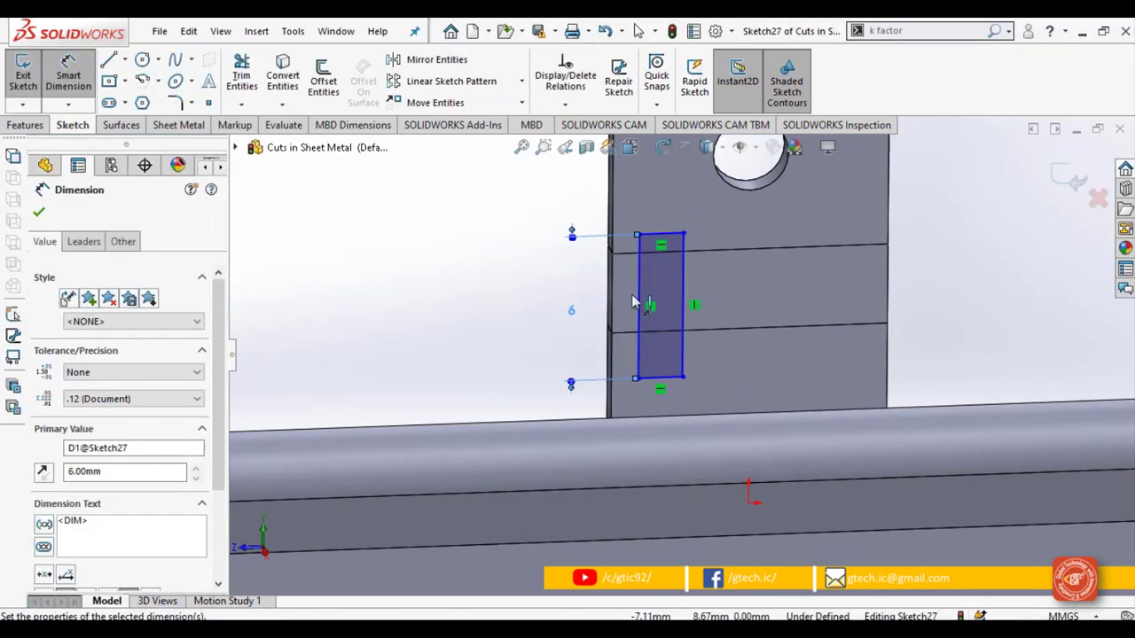
pyautogui.click(664, 236)
pyautogui.click(660, 195)
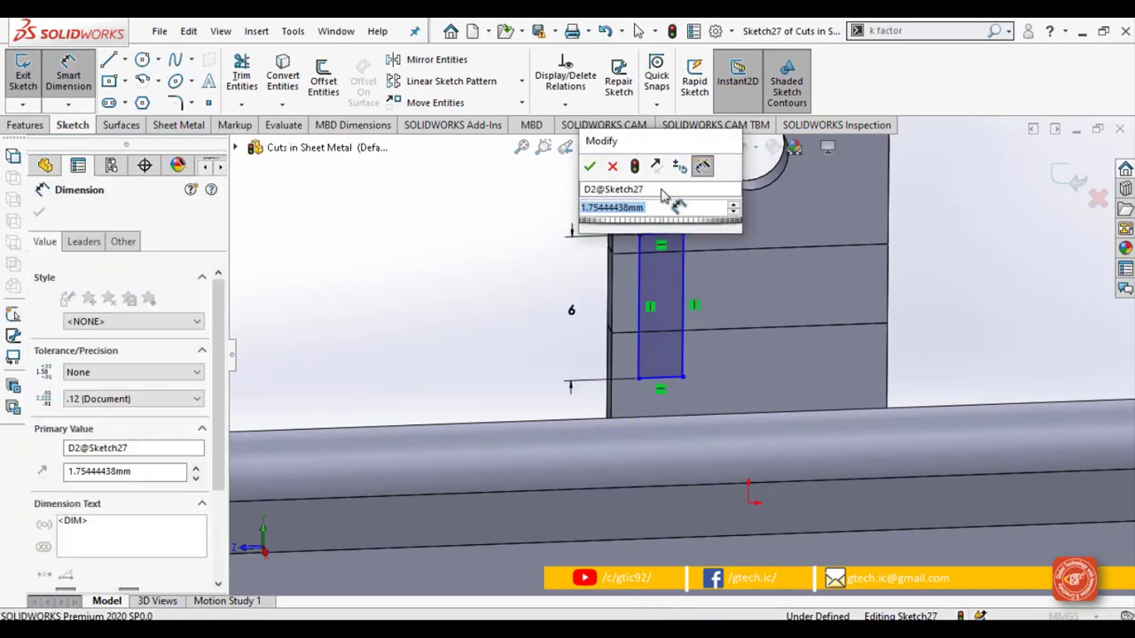
pyautogui.write('1.5')
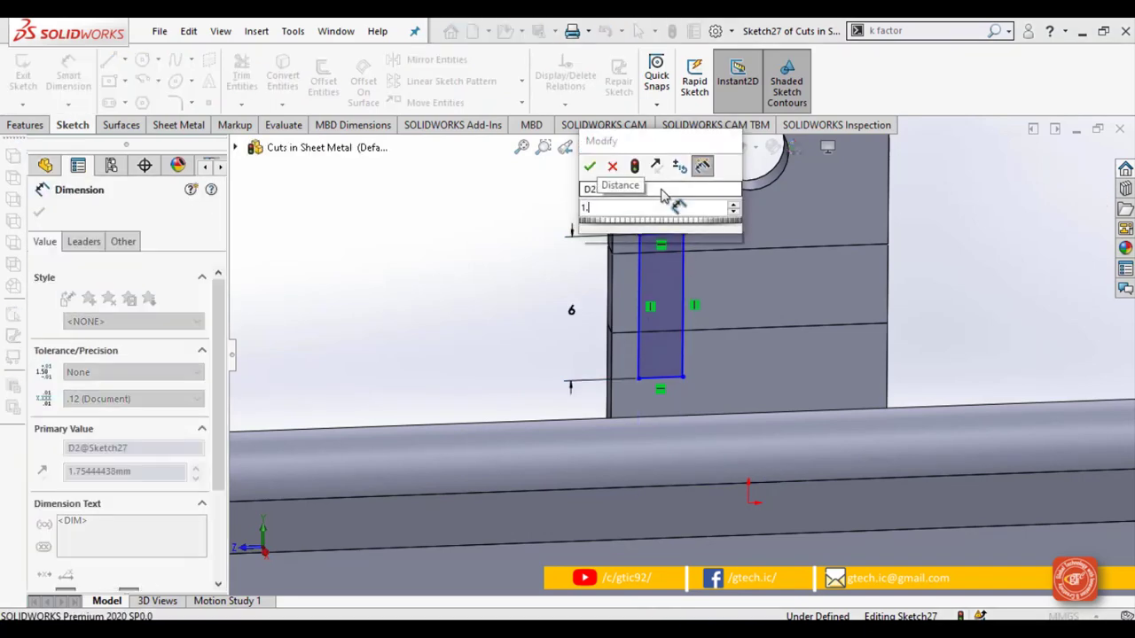
pyautogui.press('Return')
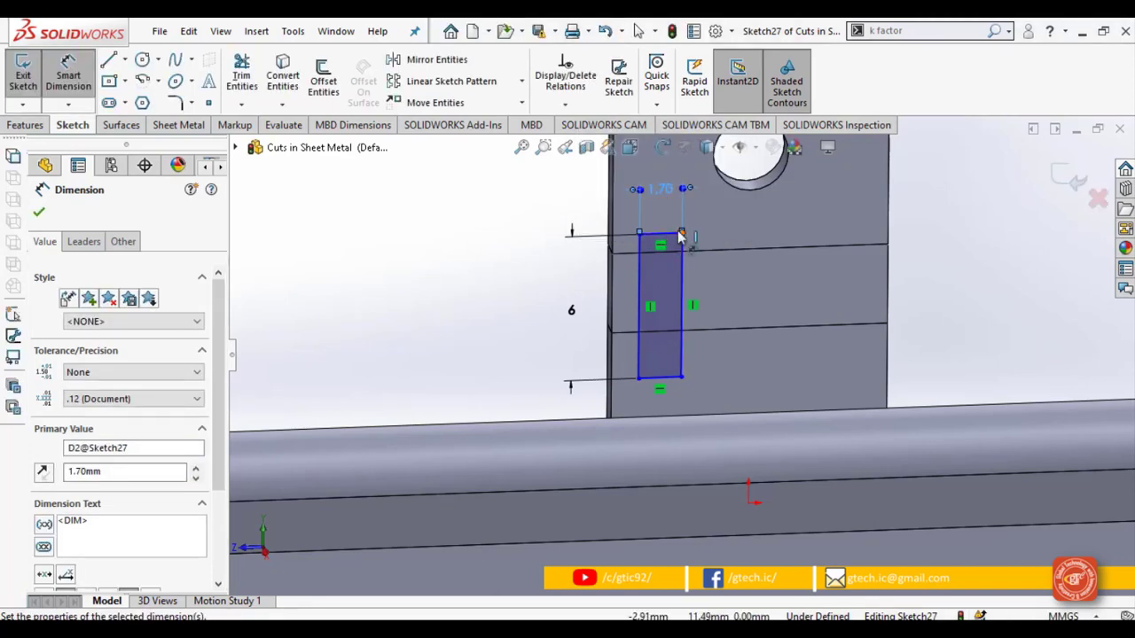
pyautogui.press('Escape')
# Step: Make the midpoint of the rectangle's outer side horizontal with the midpoint of the unfolded bend's side edge, and close the sketch
pyautogui.click(645, 305)
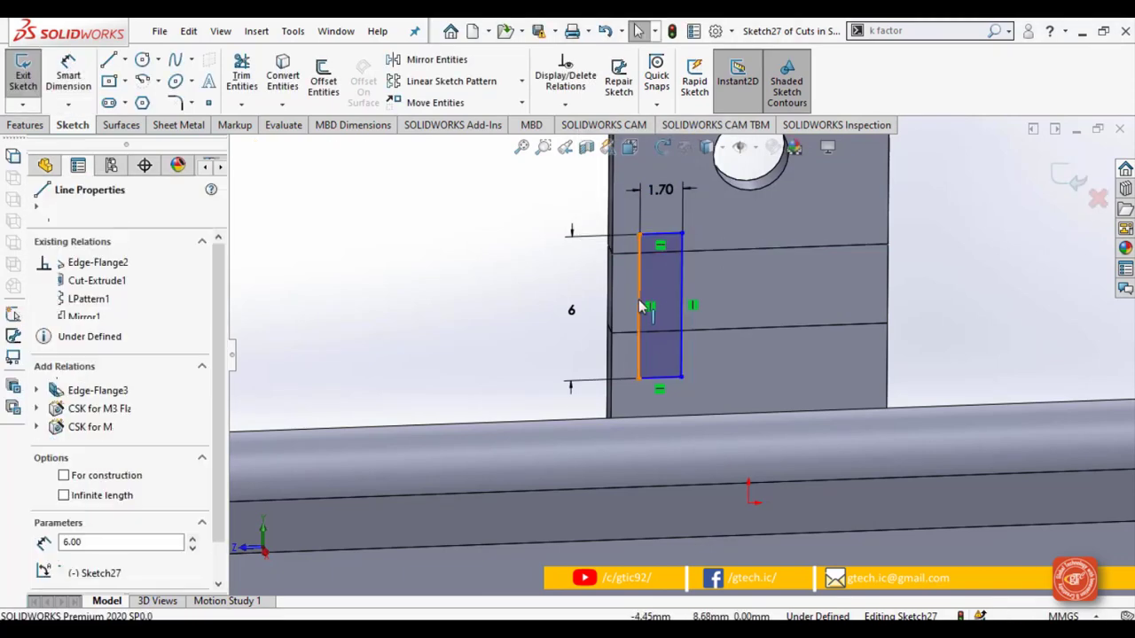
pyautogui.rightClick(644, 303)
pyautogui.click(659, 333)
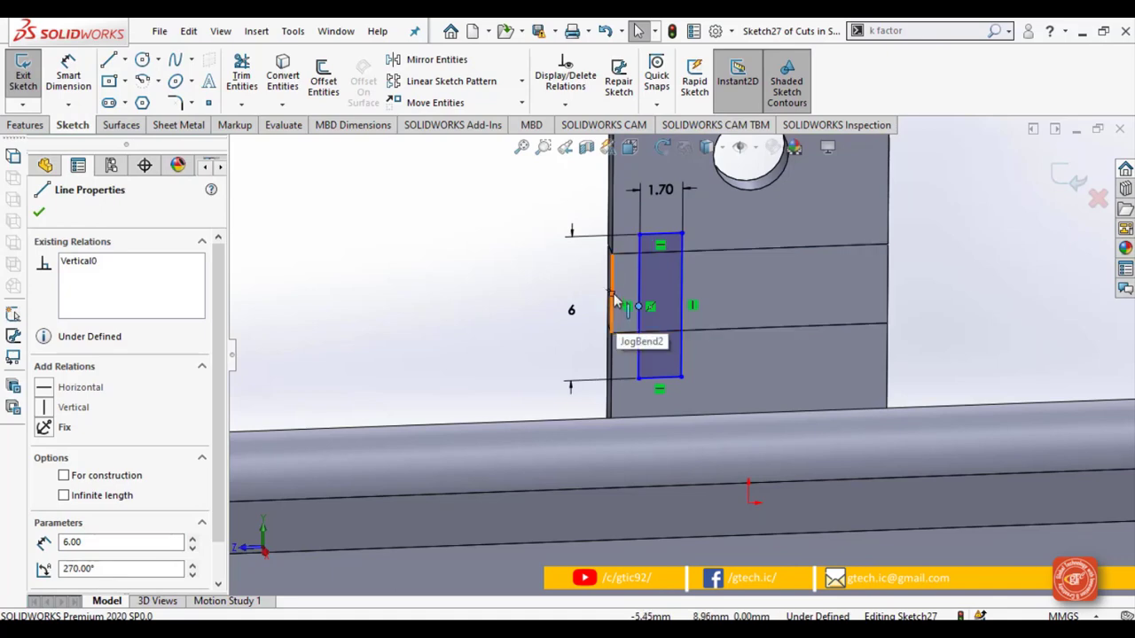
pyautogui.keyDown('ctrl'); pyautogui.click(614, 299); pyautogui.keyUp('ctrl')
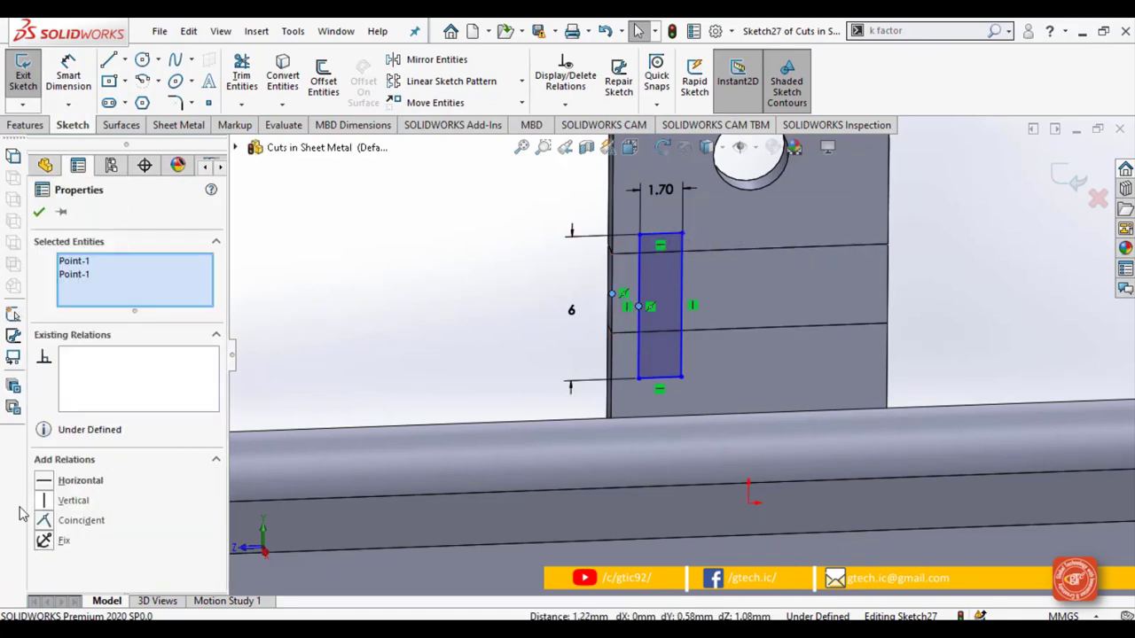
pyautogui.click(53, 486)
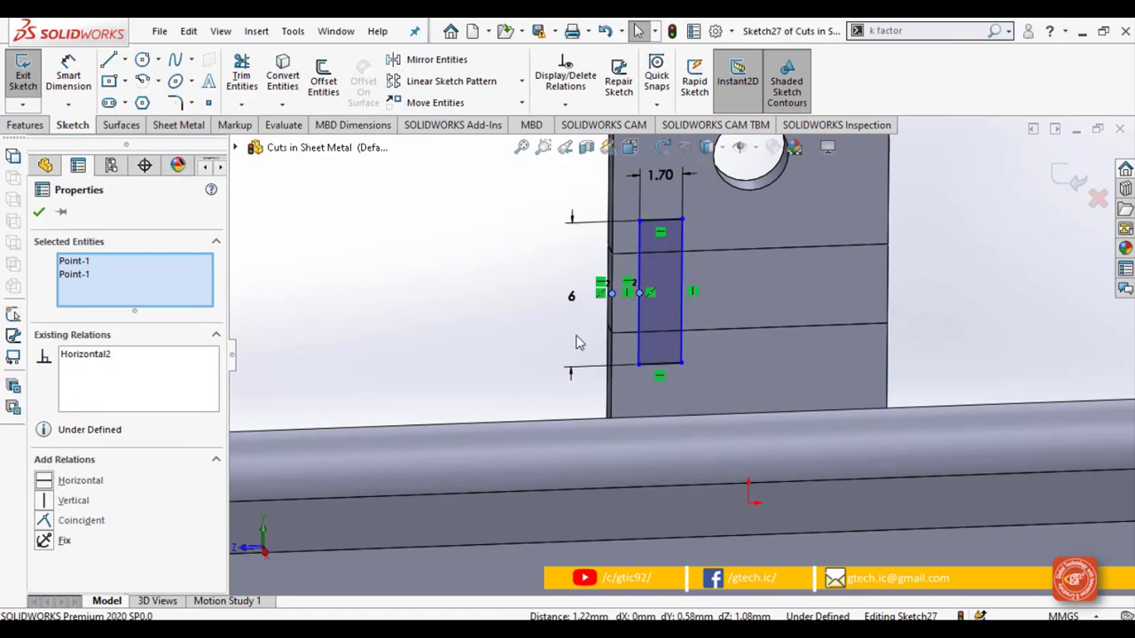
pyautogui.doubleClick(970, 254)
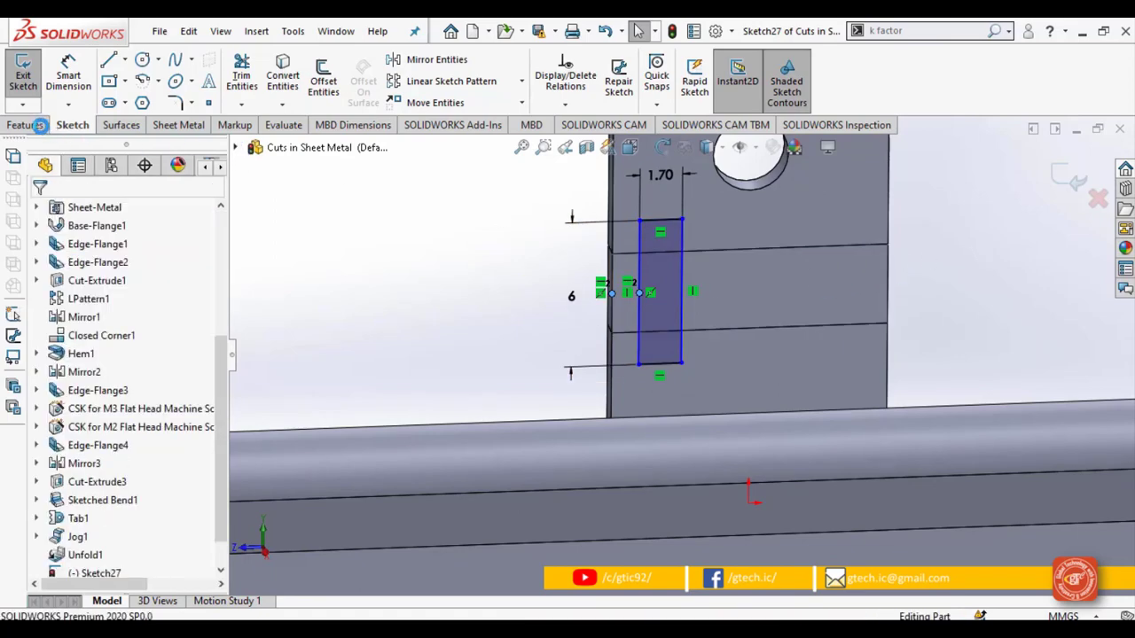
# Step: Cut the 6 × 1.70 mm rectangle through the tab's unfolded bend with an Extruded Cut linked to the sheet thickness
pyautogui.click(41, 125)
pyautogui.click(246, 79)
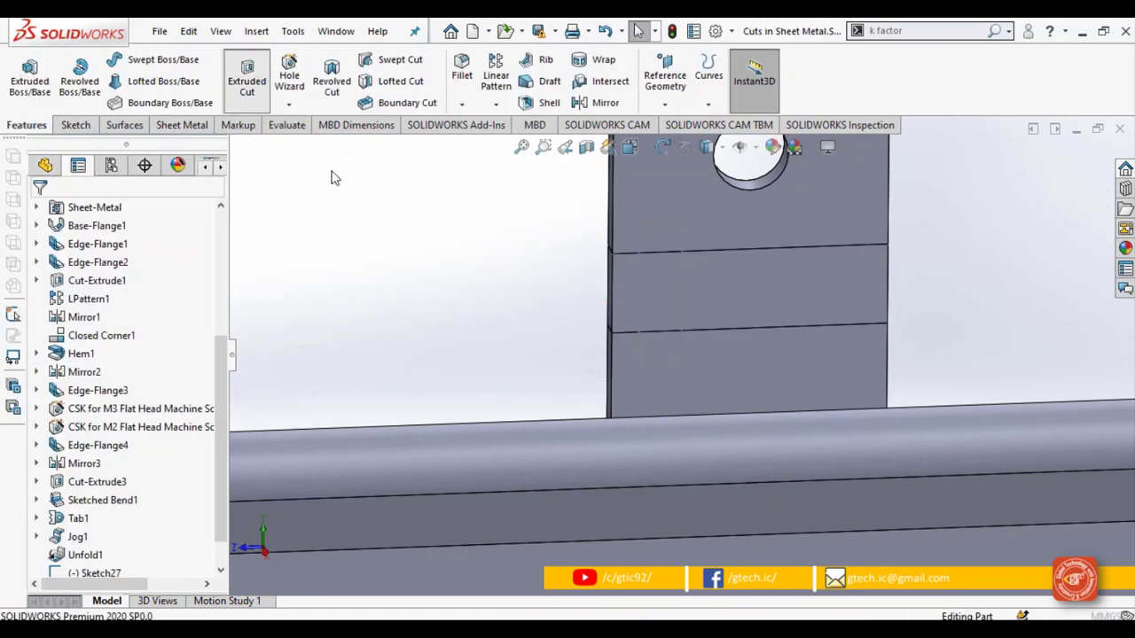
pyautogui.click(641, 248)
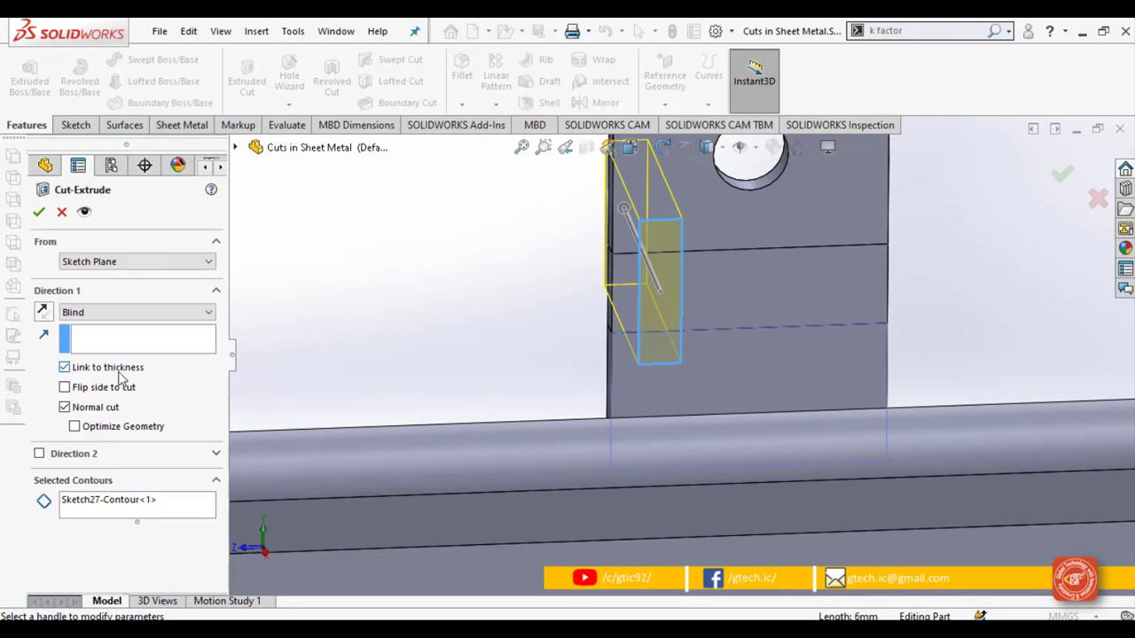
pyautogui.click(1062, 176)
pyautogui.scroll(1, 621, 330)
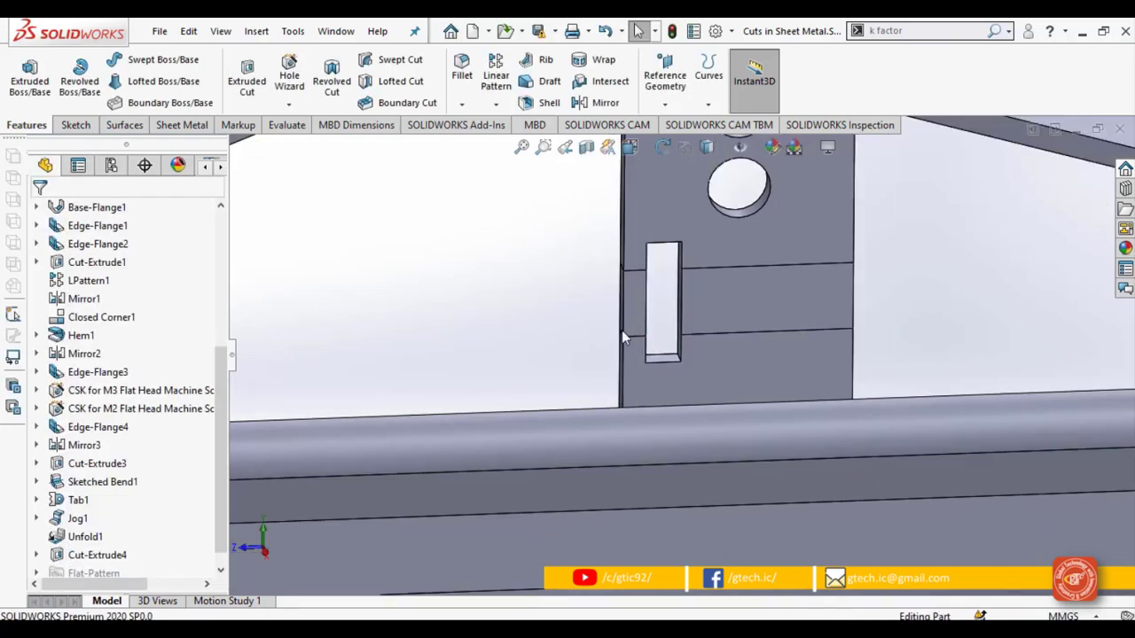
pyautogui.scroll(2, 621, 329)
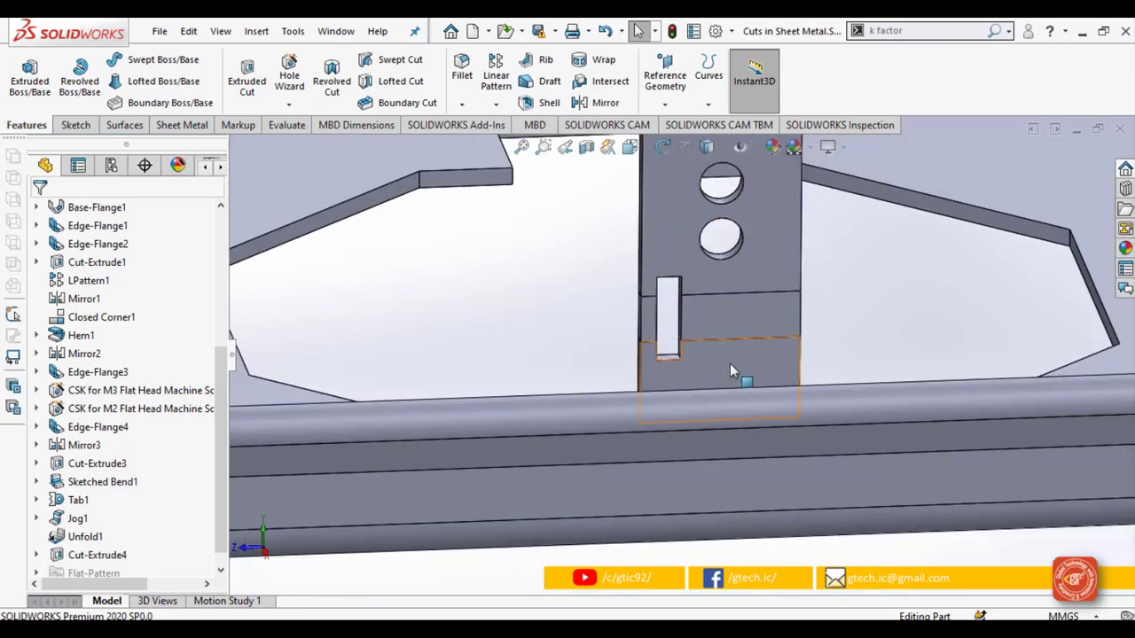
# Step: Fold the slotted upper jog bend of the tab back with the Fold feature, keeping the base face fixed
pyautogui.click(181, 125)
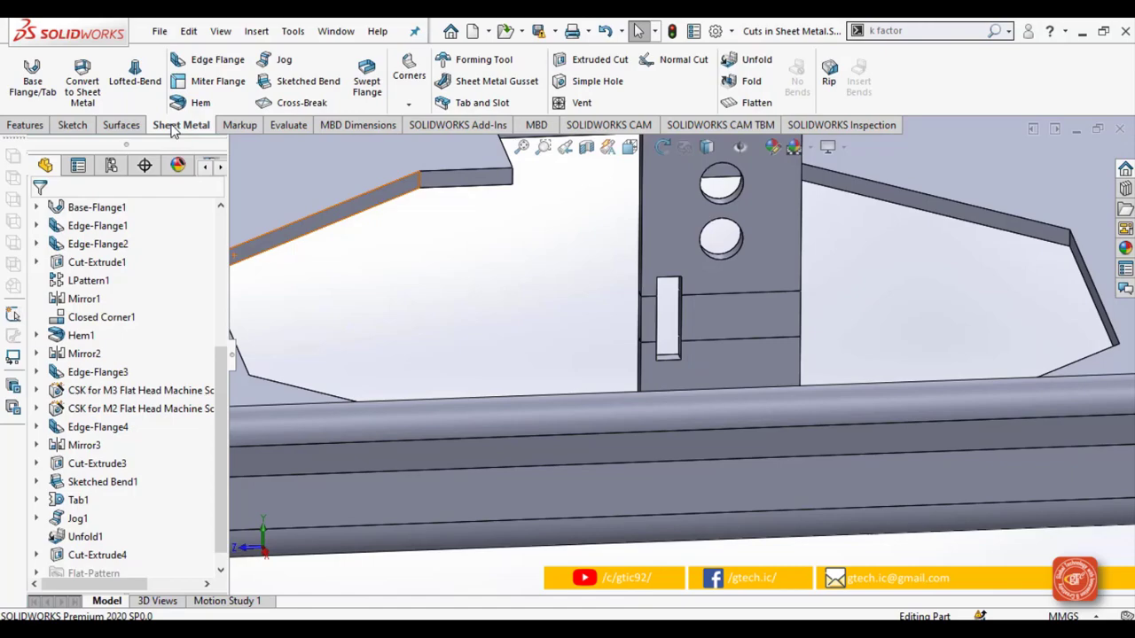
pyautogui.scroll(3, 736, 319)
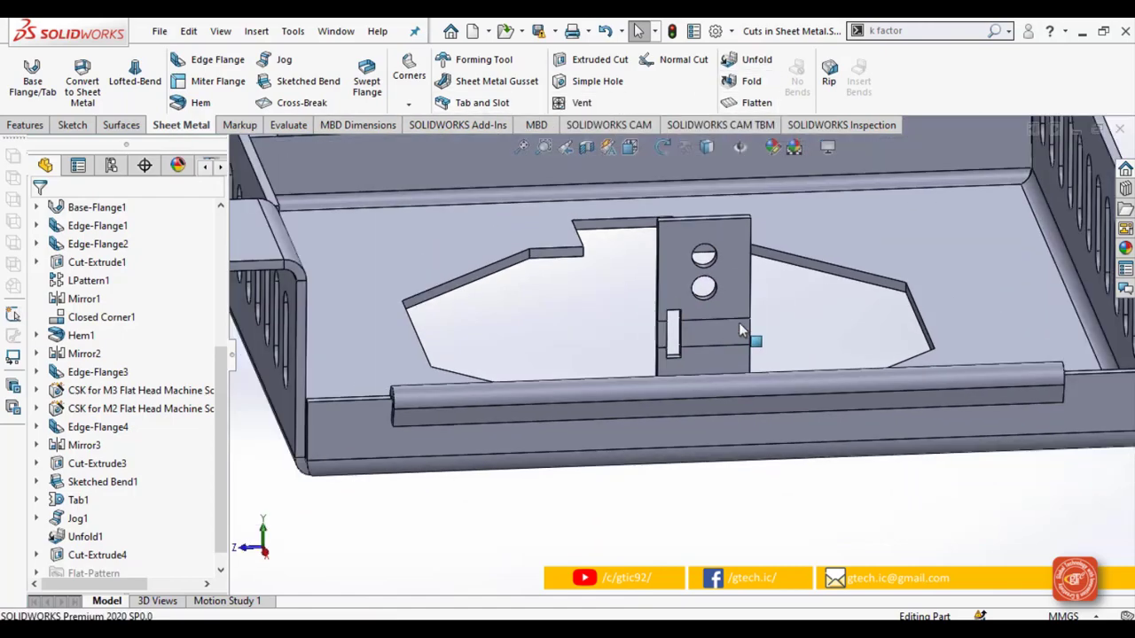
pyautogui.scroll(-5, 748, 354)
pyautogui.moveTo(732, 342); pyautogui.dragTo(683, 379, button='middle')
pyautogui.scroll(-3, 670, 305)
pyautogui.scroll(4, 676, 283)
pyautogui.scroll(-3, 677, 280)
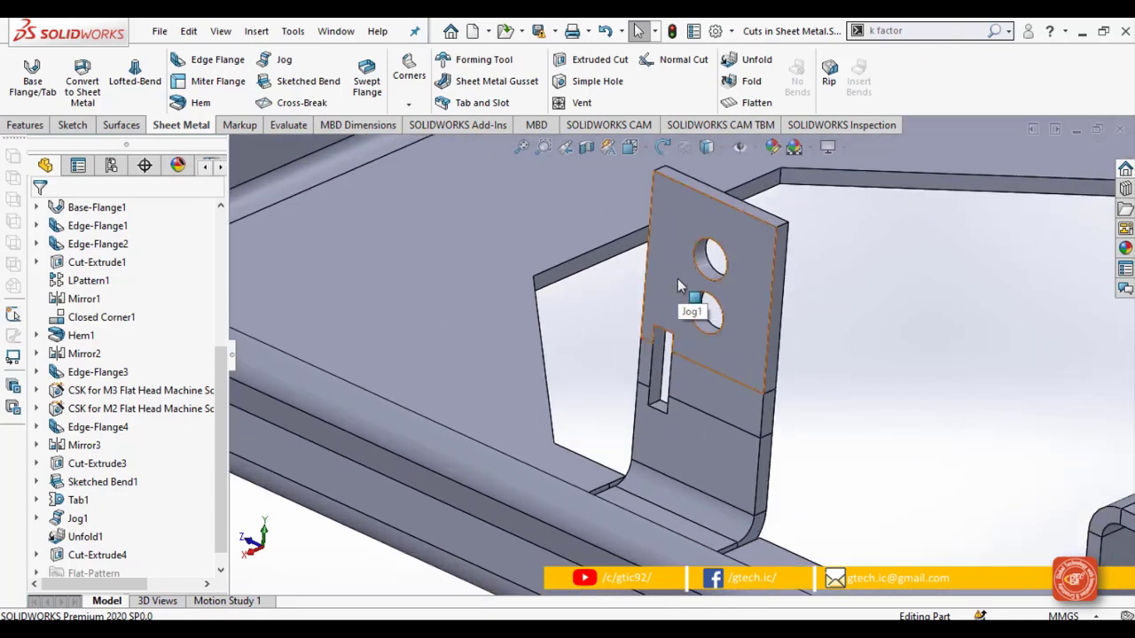
pyautogui.click(749, 88)
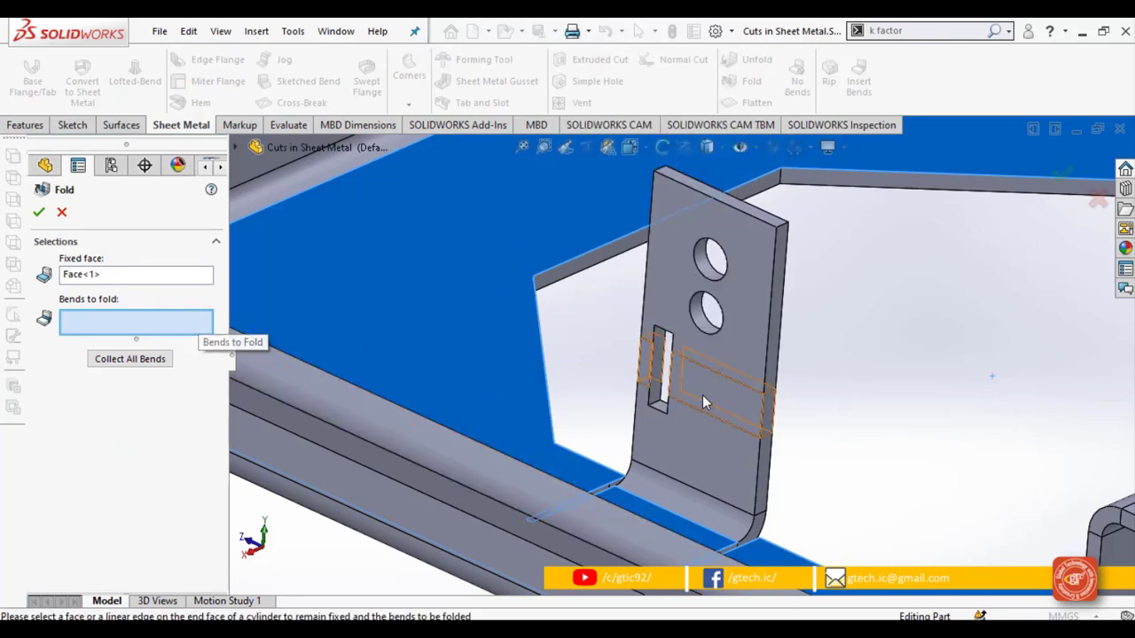
pyautogui.click(735, 407)
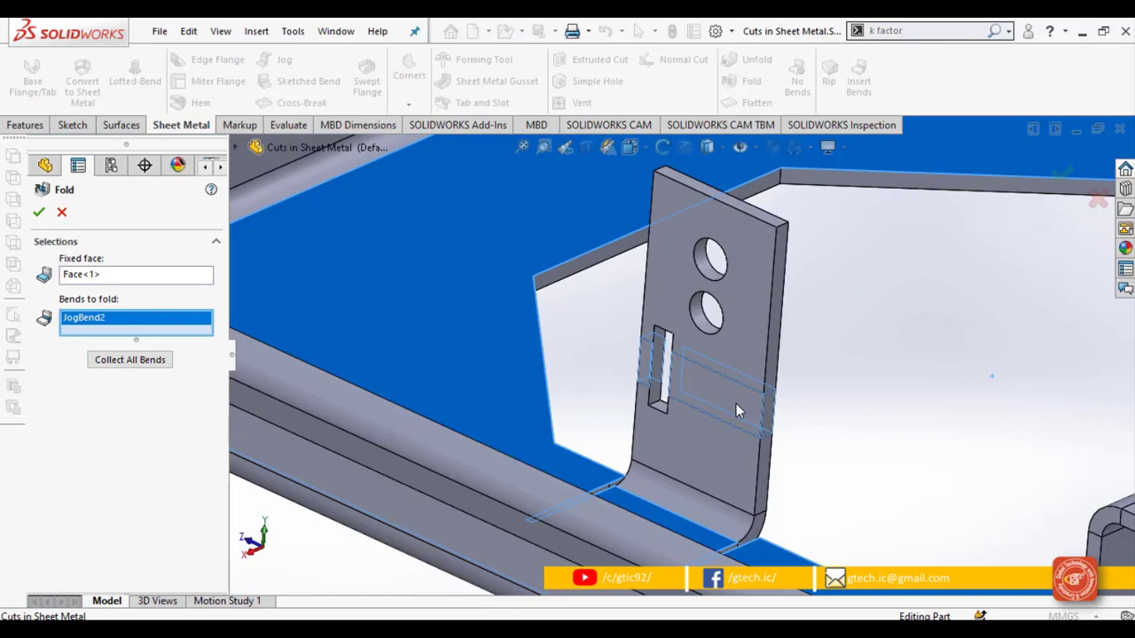
pyautogui.click(39, 212)
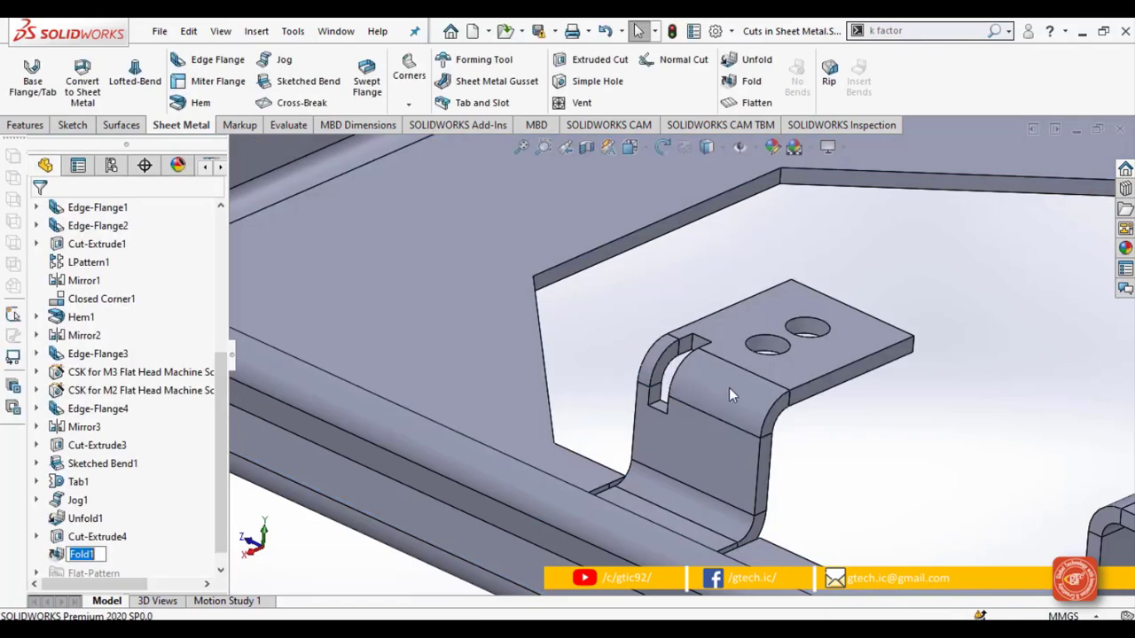
pyautogui.click(876, 458)
pyautogui.scroll(5, 865, 457)
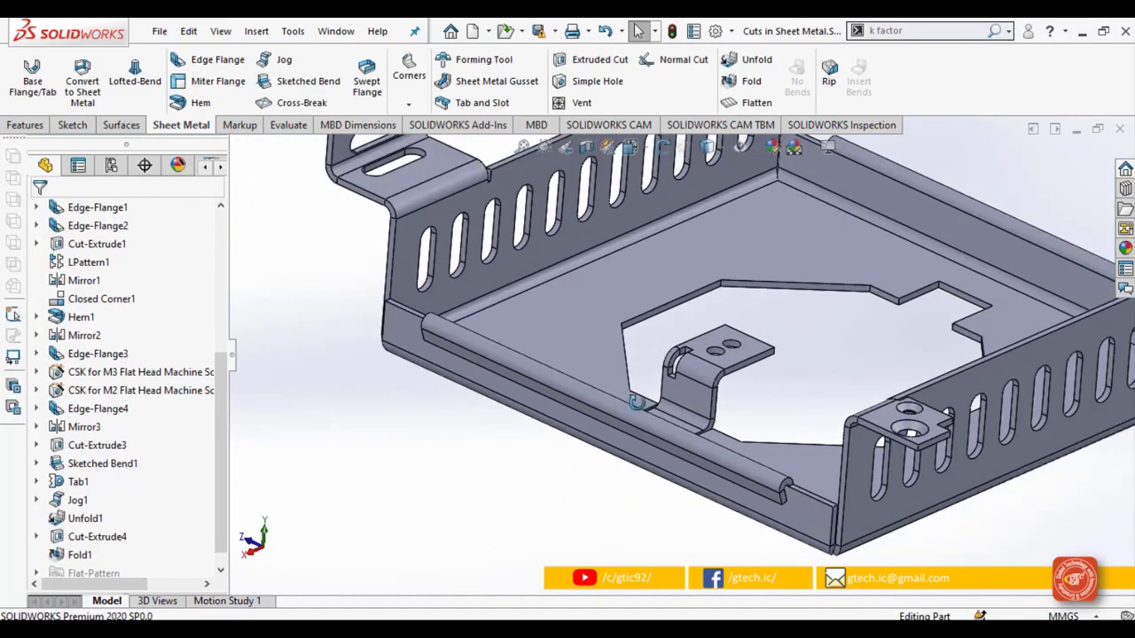
# Step: Start a Break Corner feature and select the flat face of one countersunk two-hole flange
pyautogui.moveTo(634, 402); pyautogui.dragTo(448, 373, button='middle')
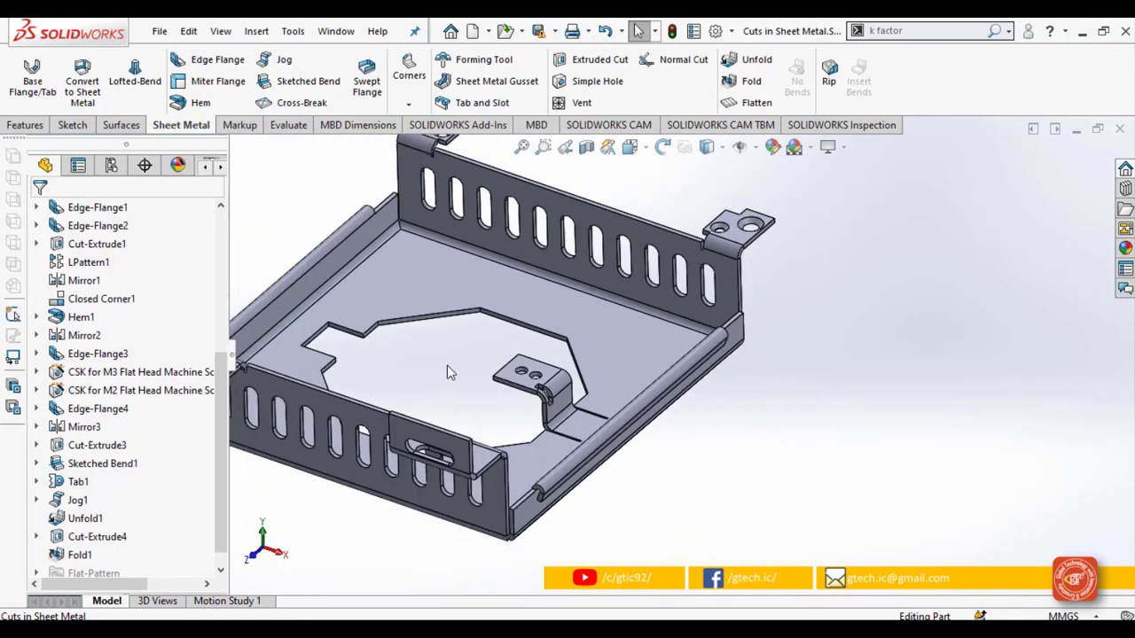
pyautogui.scroll(-1, 513, 359)
pyautogui.scroll(3, 517, 360)
pyautogui.scroll(-1, 518, 357)
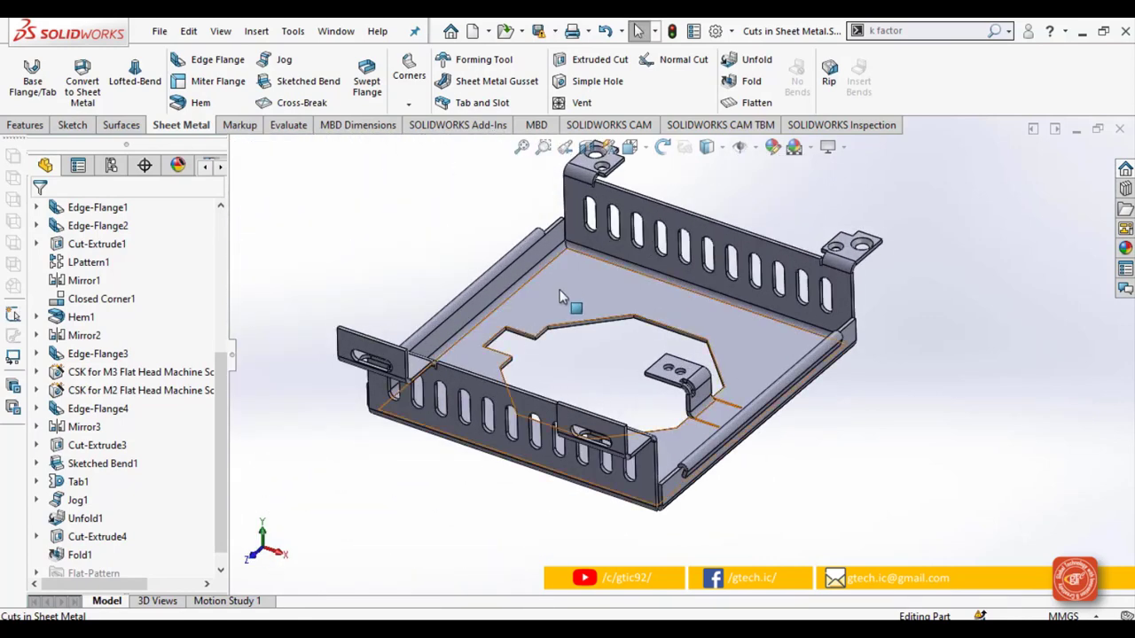
pyautogui.moveTo(772, 416); pyautogui.dragTo(750, 396, button='middle')
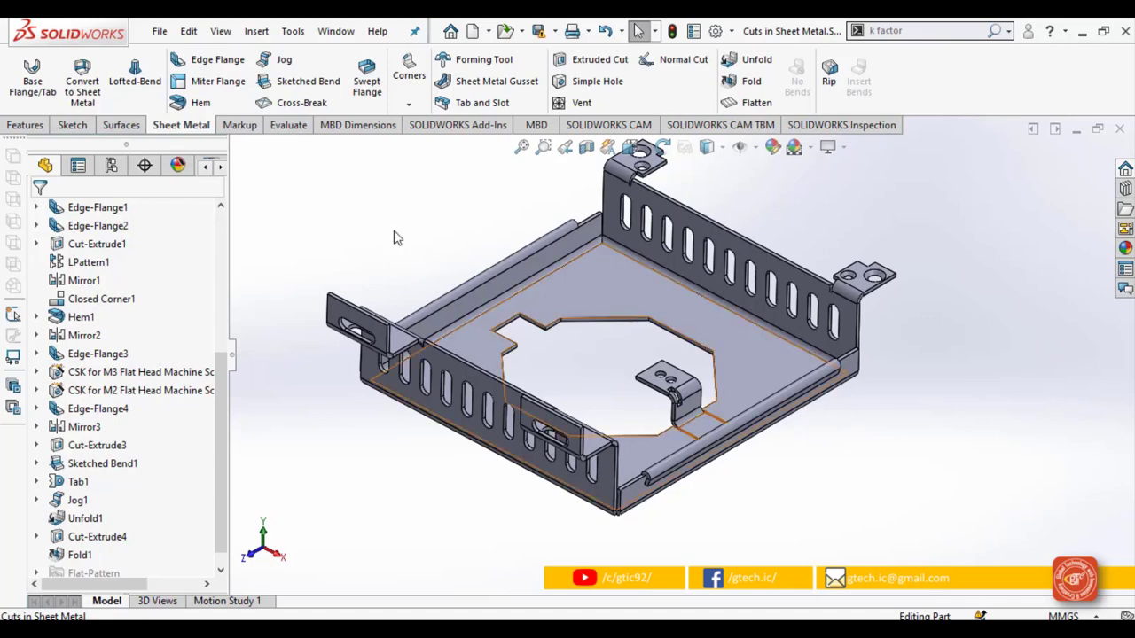
pyautogui.click(408, 71)
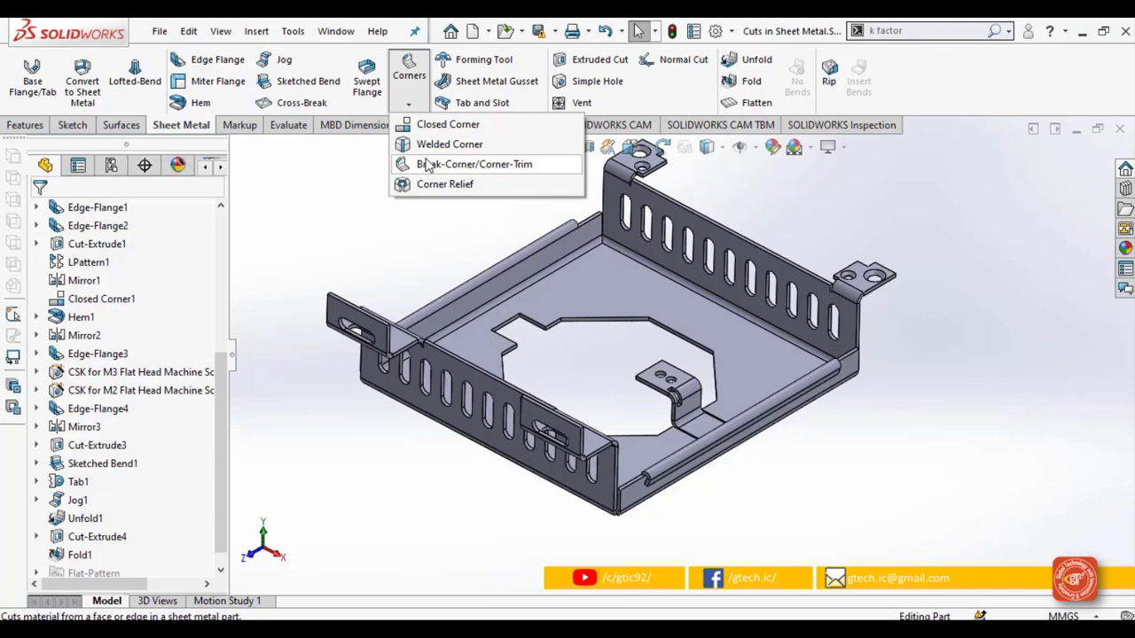
pyautogui.click(474, 164)
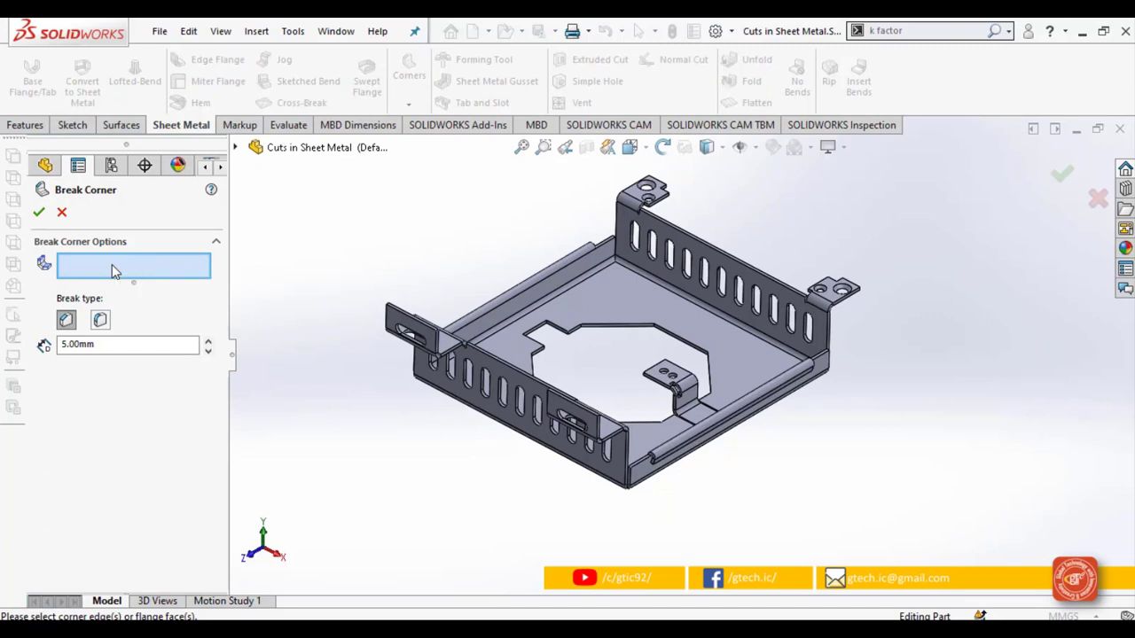
pyautogui.scroll(-2, 579, 434)
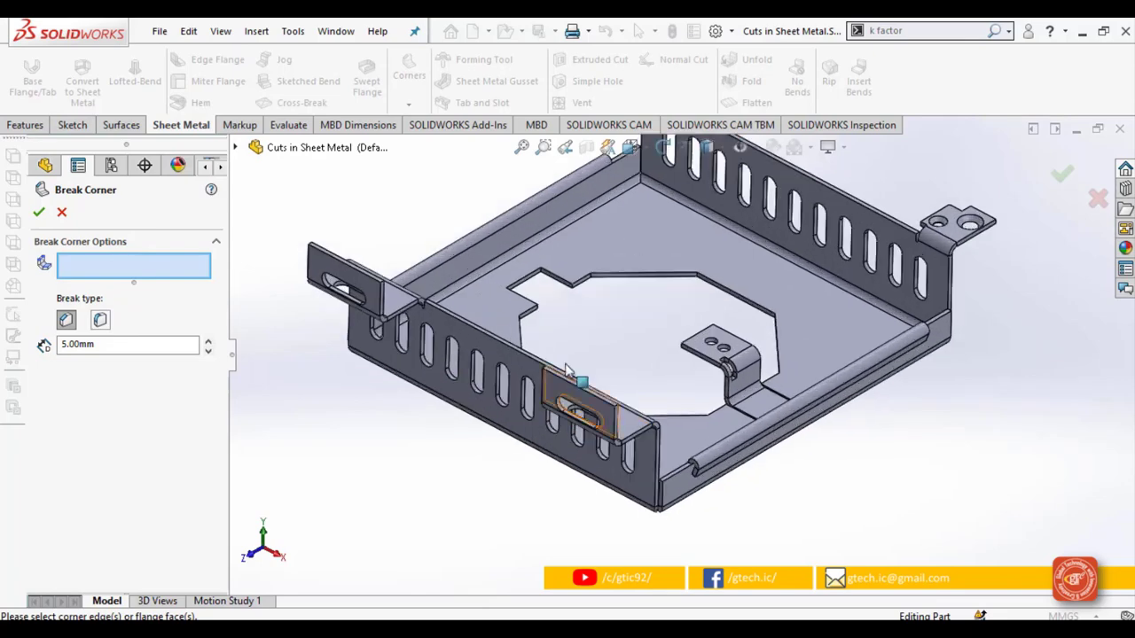
pyautogui.moveTo(564, 368); pyautogui.dragTo(496, 298, button='middle')
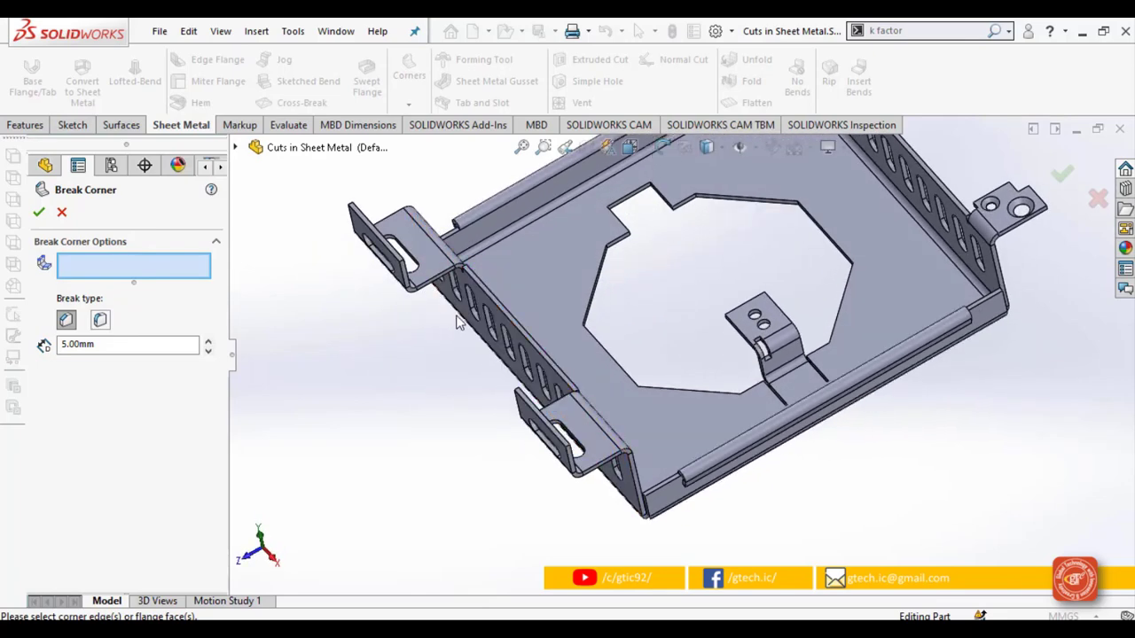
pyautogui.scroll(-2, 459, 278)
pyautogui.scroll(4, 612, 355)
pyautogui.moveTo(611, 355); pyautogui.dragTo(550, 363, button='middle')
pyautogui.scroll(-3, 688, 342)
pyautogui.moveTo(688, 341); pyautogui.dragTo(602, 353, button='middle')
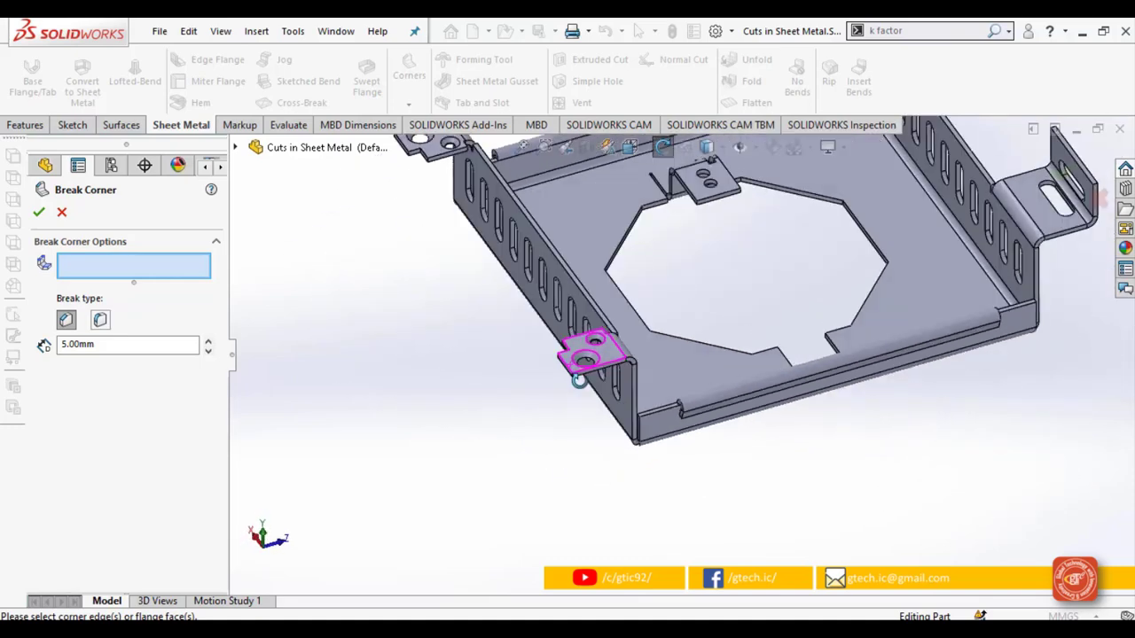
pyautogui.scroll(-2, 585, 355)
pyautogui.click(599, 359)
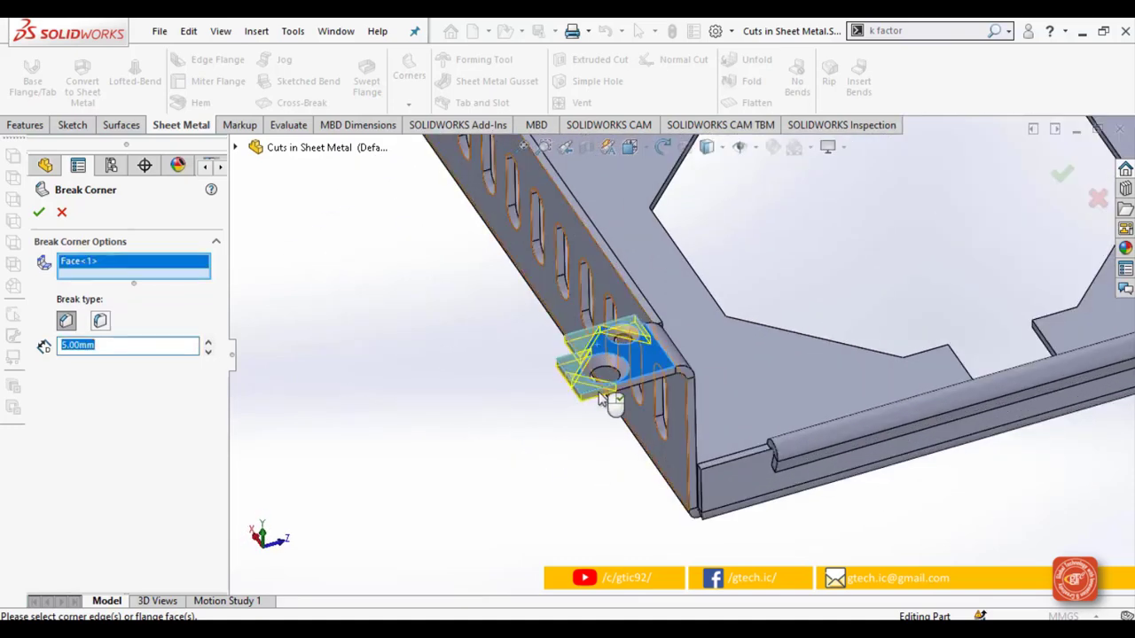
# Step: Add the flat face of the other countersunk two-hole flange on the same side wall to the corner-break selection
pyautogui.scroll(2, 599, 399)
pyautogui.moveTo(615, 370); pyautogui.dragTo(602, 240, button='middle')
pyautogui.scroll(2, 636, 383)
pyautogui.scroll(2, 636, 382)
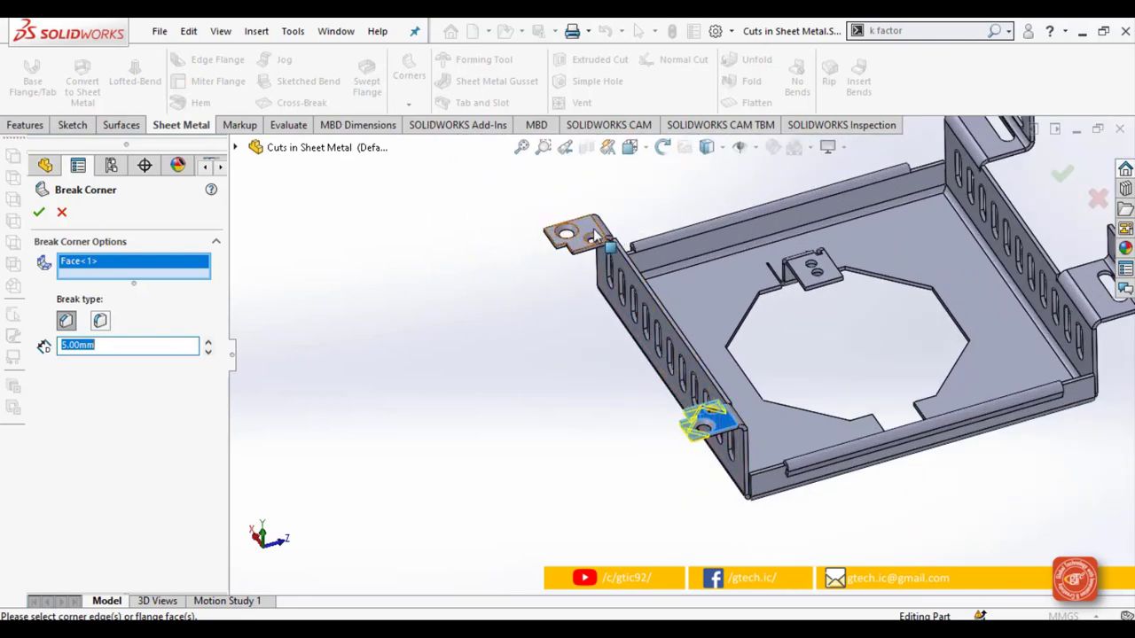
pyautogui.click(591, 234)
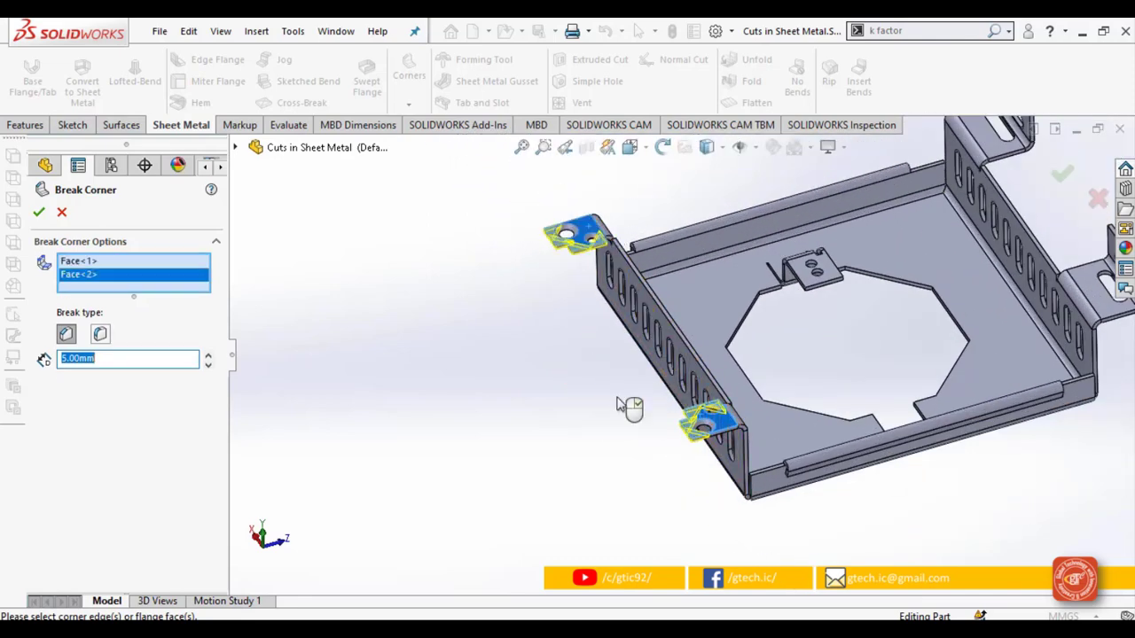
# Step: Try including a slotted flange's flat face in the corner-break selection, and remove it again
pyautogui.click(700, 306)
pyautogui.click(720, 317)
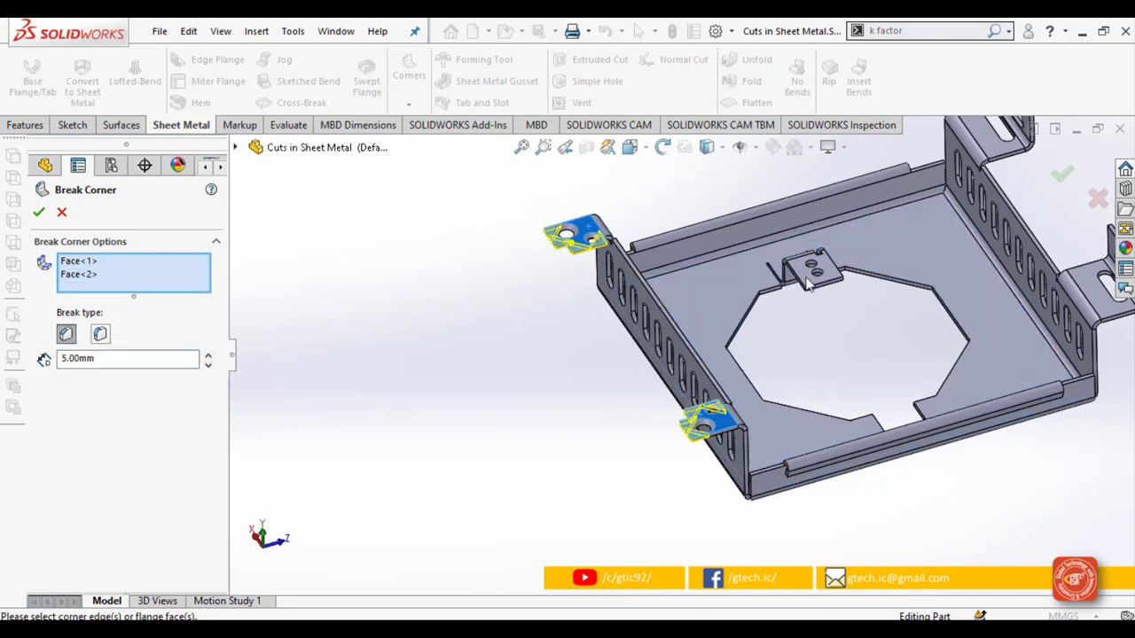
pyautogui.scroll(2, 884, 288)
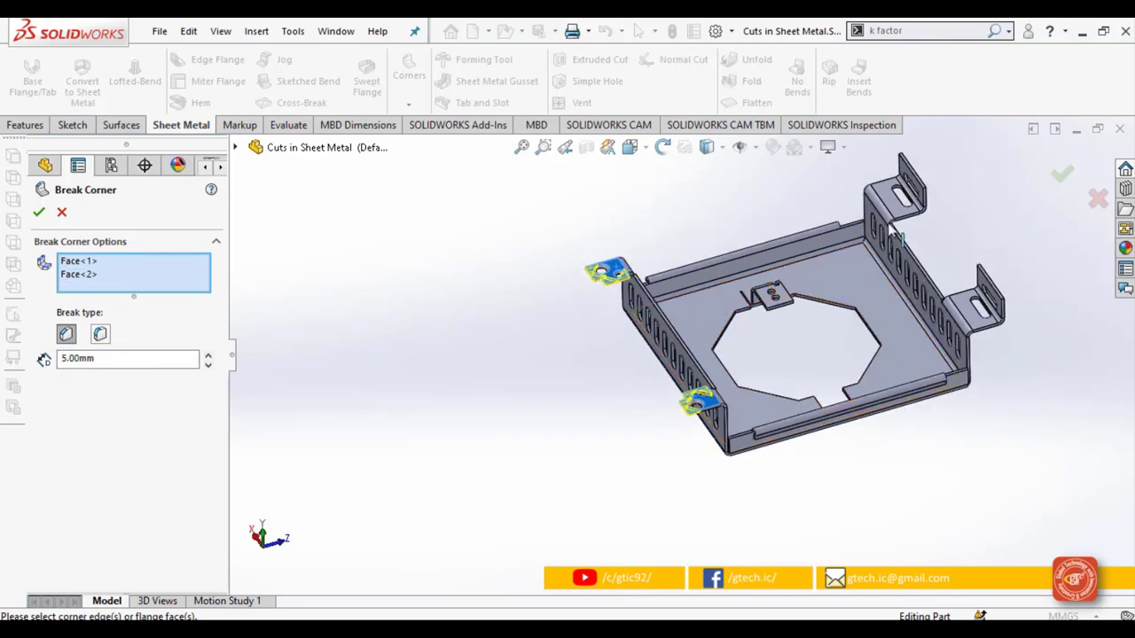
pyautogui.scroll(-3, 883, 278)
pyautogui.click(854, 215)
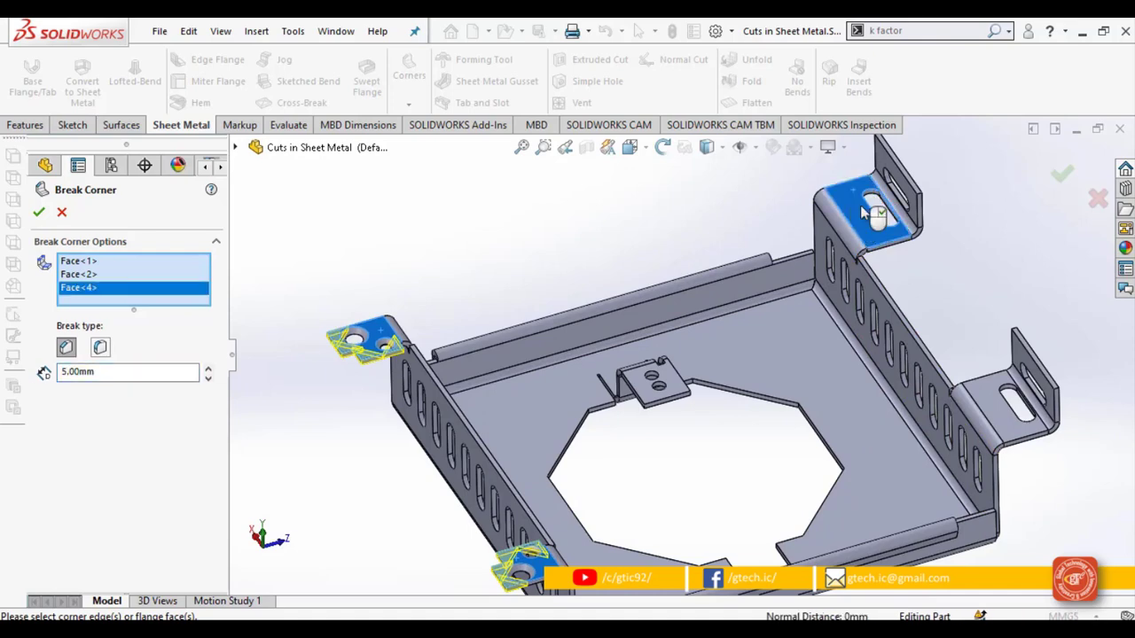
pyautogui.click(862, 221)
# Step: Add the jogged two-hole tab's top face to the corner-break selection, leaving the base face out
pyautogui.click(676, 381)
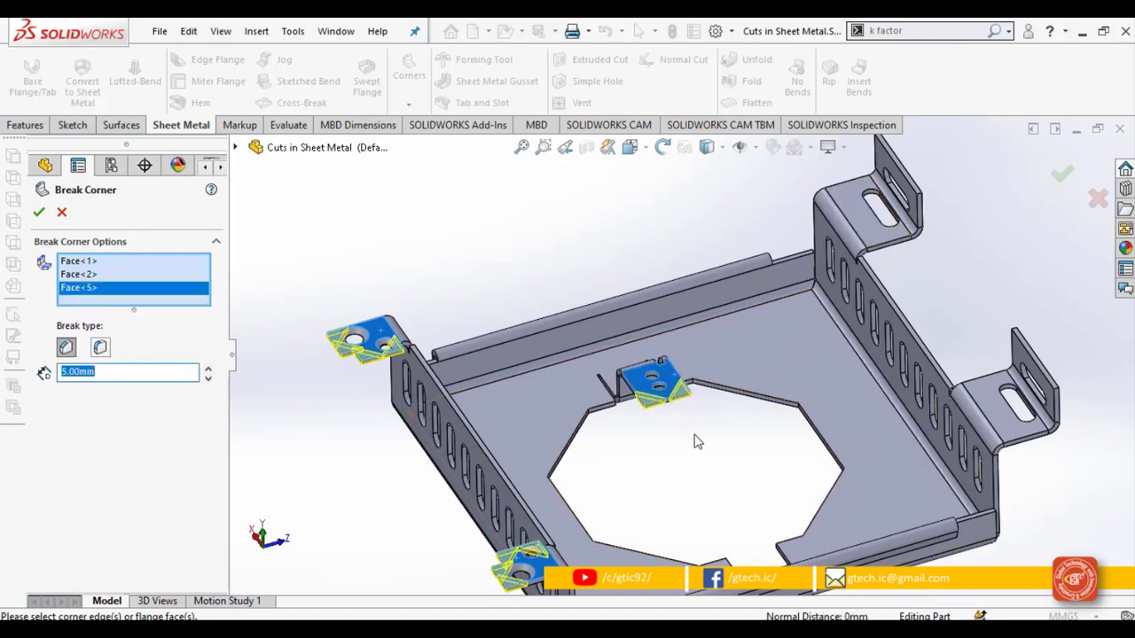
pyautogui.scroll(2, 554, 392)
pyautogui.click(554, 392)
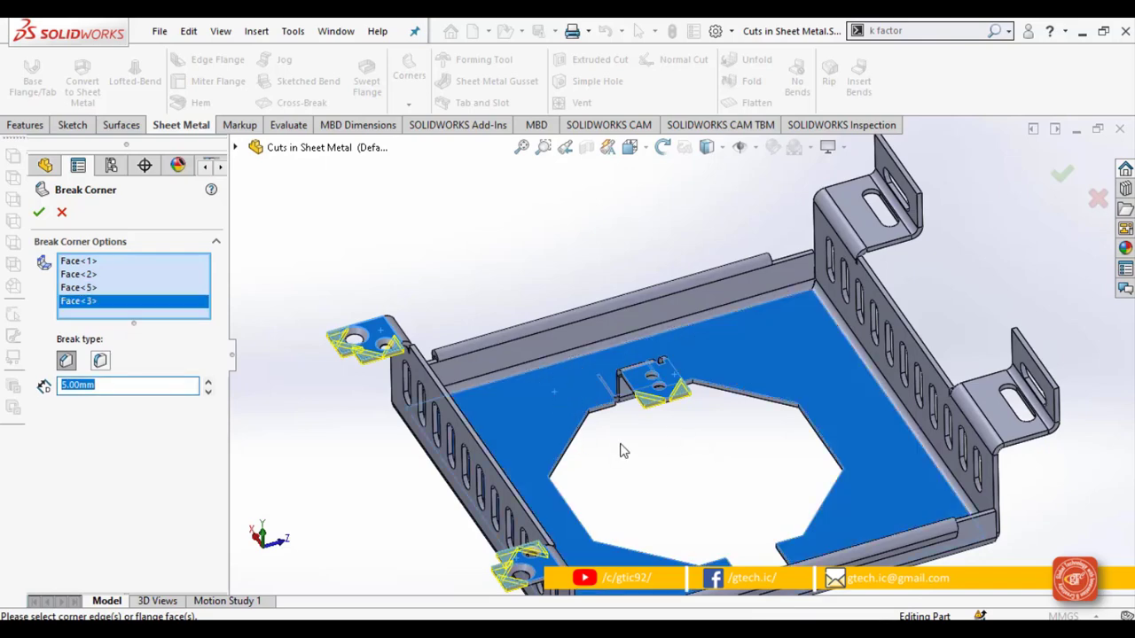
pyautogui.scroll(3, 620, 436)
pyautogui.scroll(-3, 620, 436)
pyautogui.click(606, 353)
pyautogui.scroll(2, 638, 354)
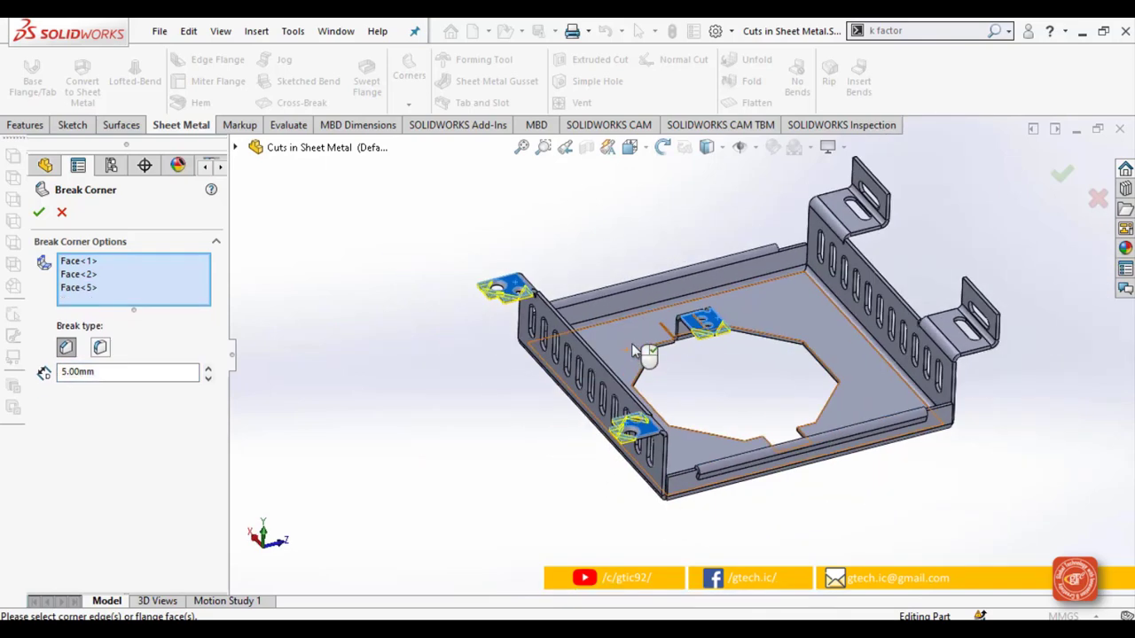
# Step: Try the fillet break type on the selected flange corners, and return to the chamfer type
pyautogui.click(99, 349)
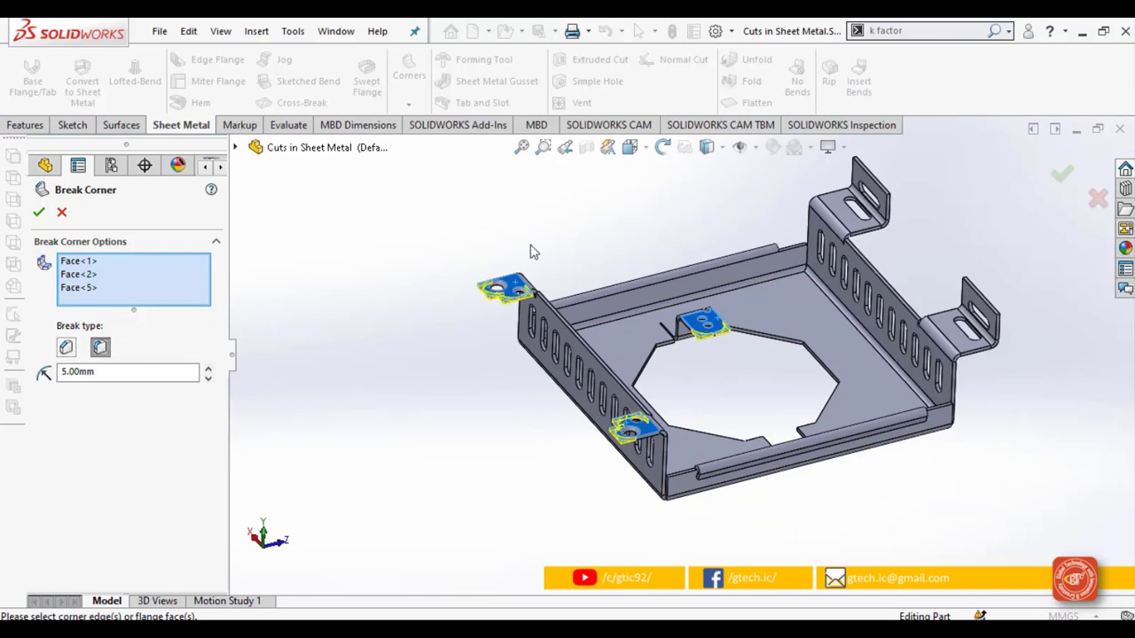
pyautogui.scroll(-2, 484, 312)
pyautogui.scroll(-4, 485, 312)
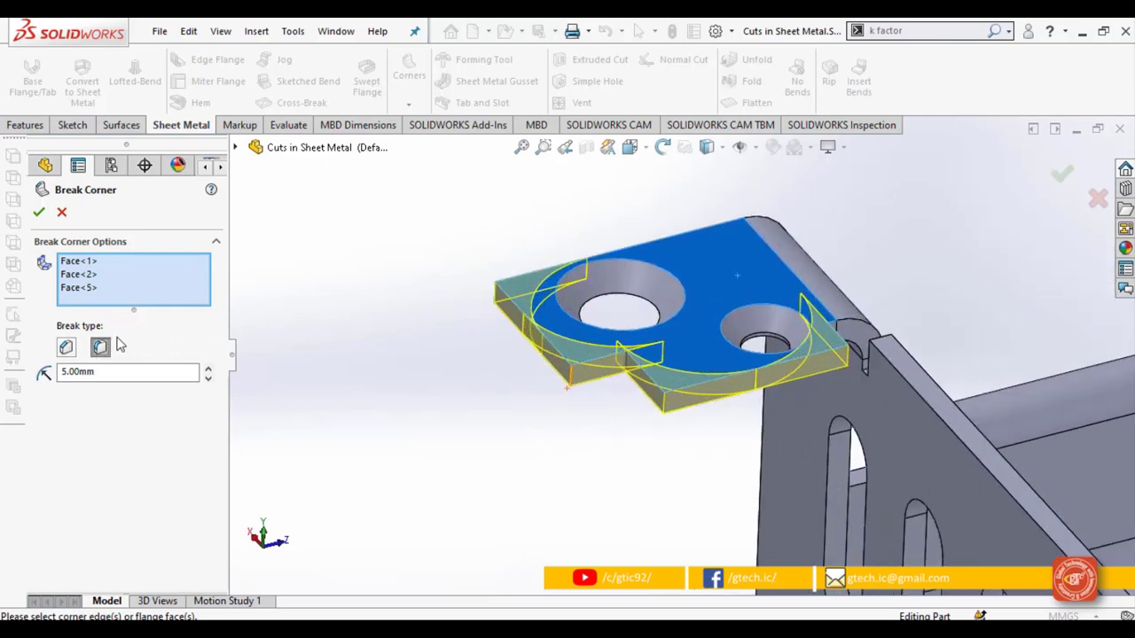
pyautogui.click(67, 348)
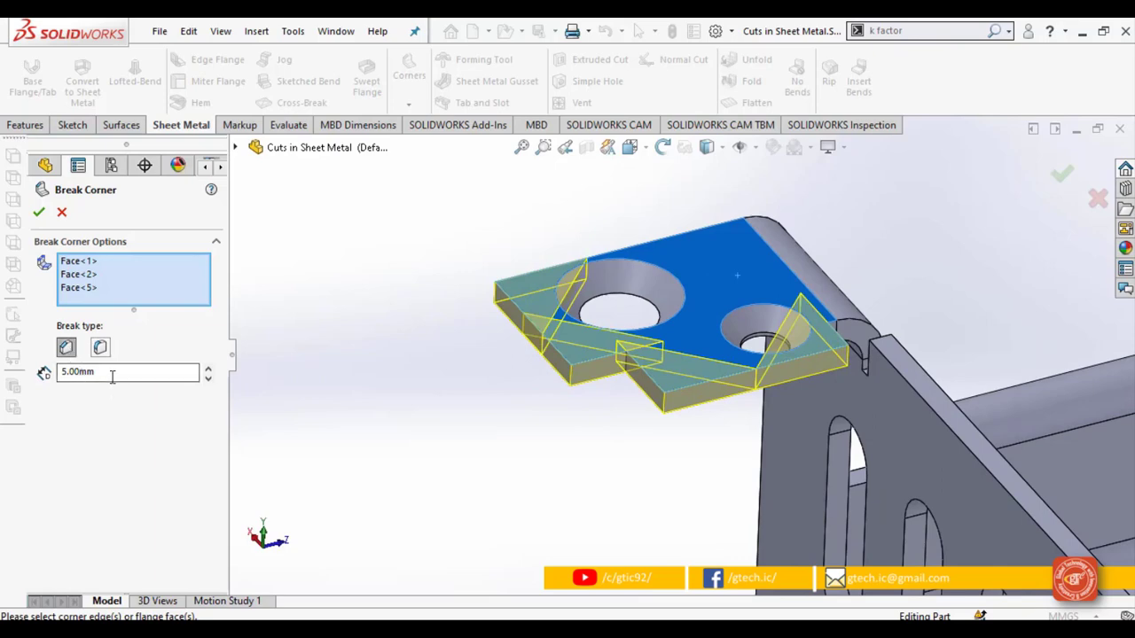
# Step: Set the chamfer distance for the corners of the three selected faces to 1 mm
pyautogui.moveTo(110, 373); pyautogui.dragTo(60, 373)
pyautogui.write('1')
pyautogui.press('Return')
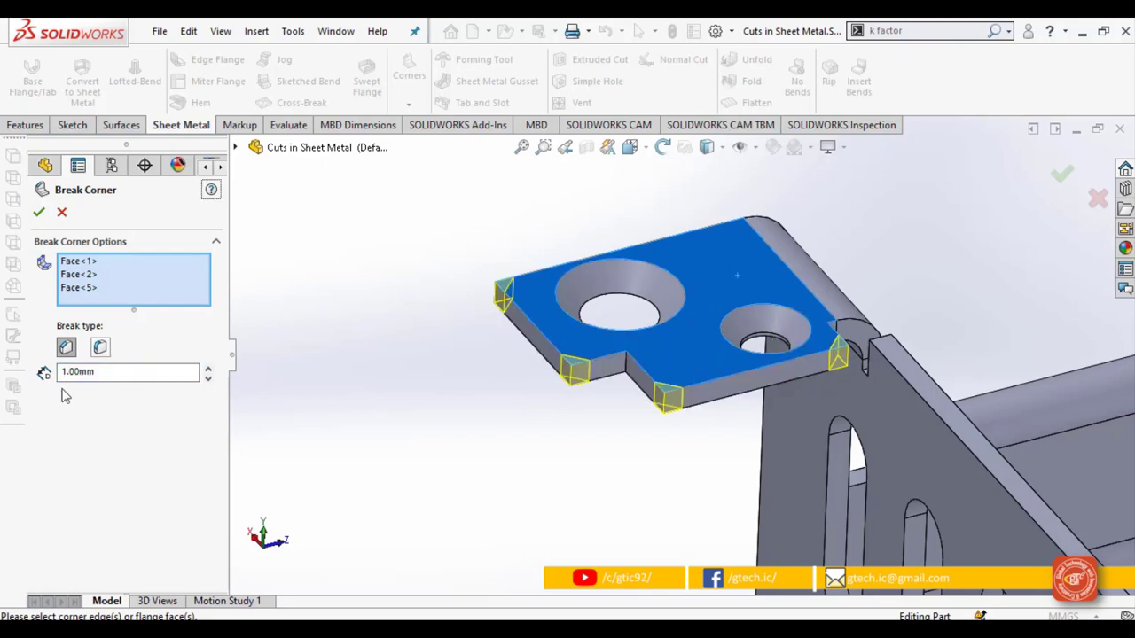
pyautogui.scroll(2, 549, 378)
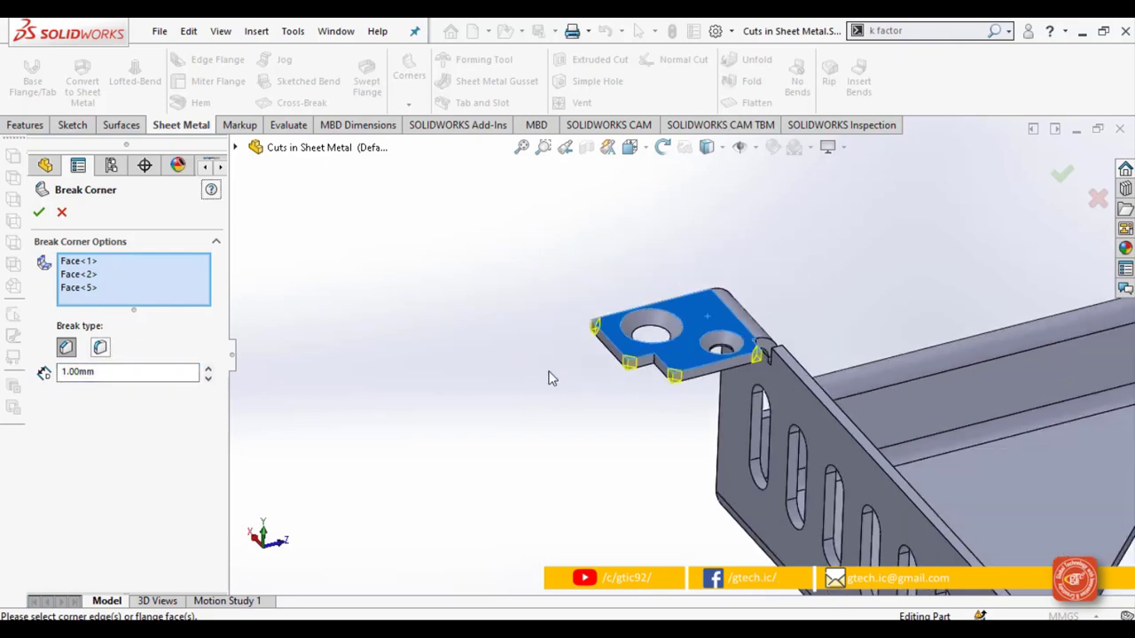
pyautogui.scroll(5, 581, 383)
pyautogui.scroll(-2, 820, 408)
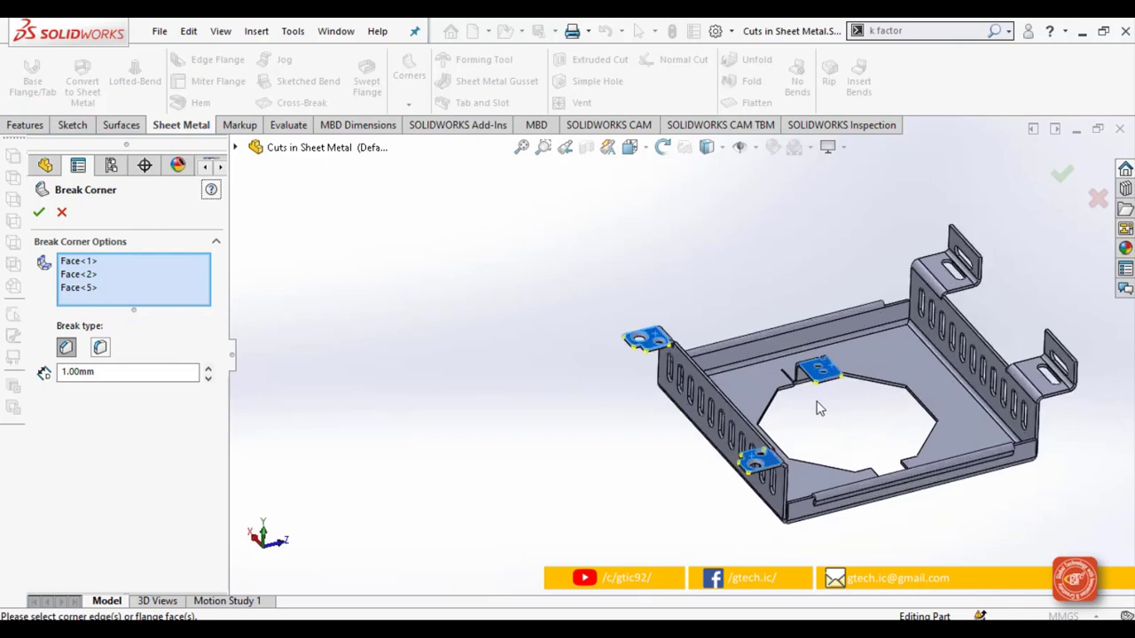
pyautogui.scroll(-4, 842, 403)
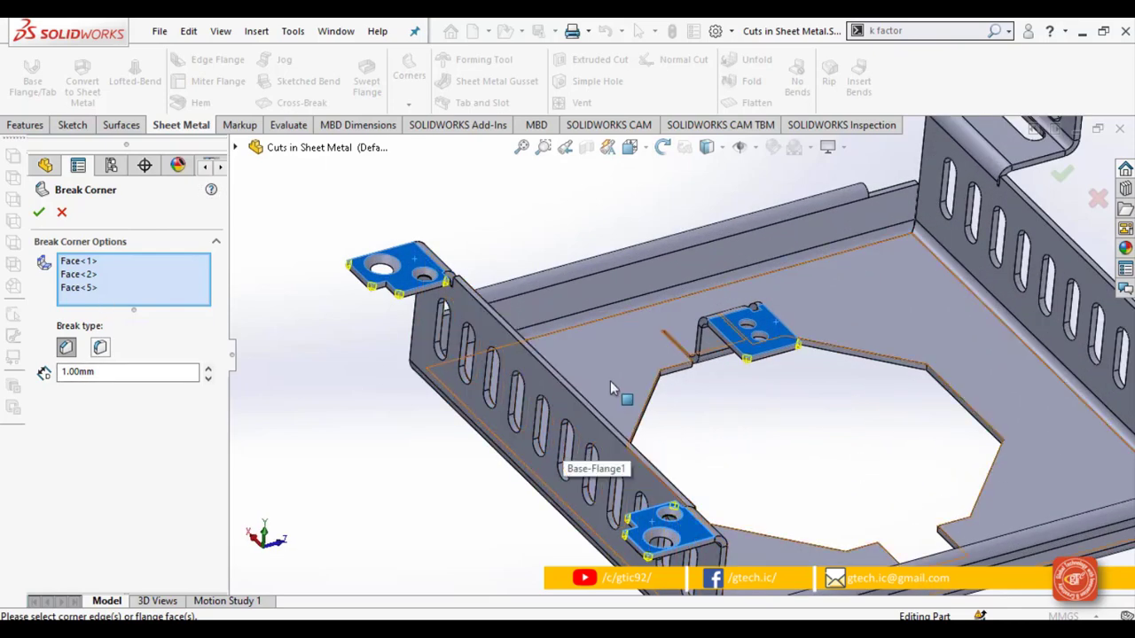
# Step: Apply the 1 mm chamfer corner break to the three selected flange and tab faces
pyautogui.scroll(-5, 396, 296)
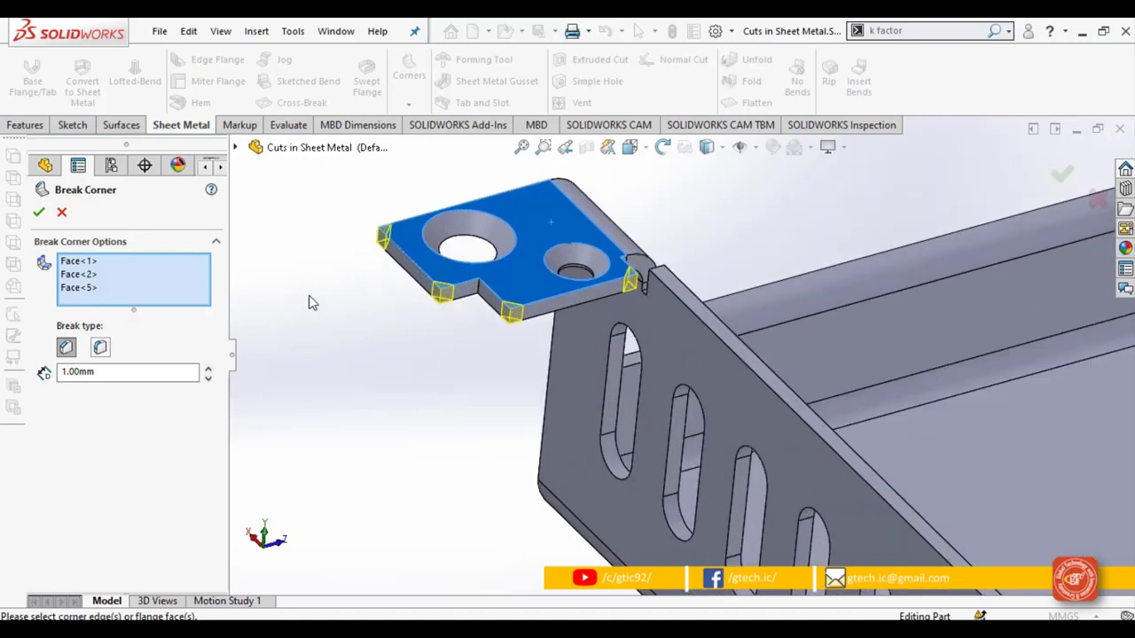
pyautogui.scroll(3, 481, 371)
pyautogui.click(37, 214)
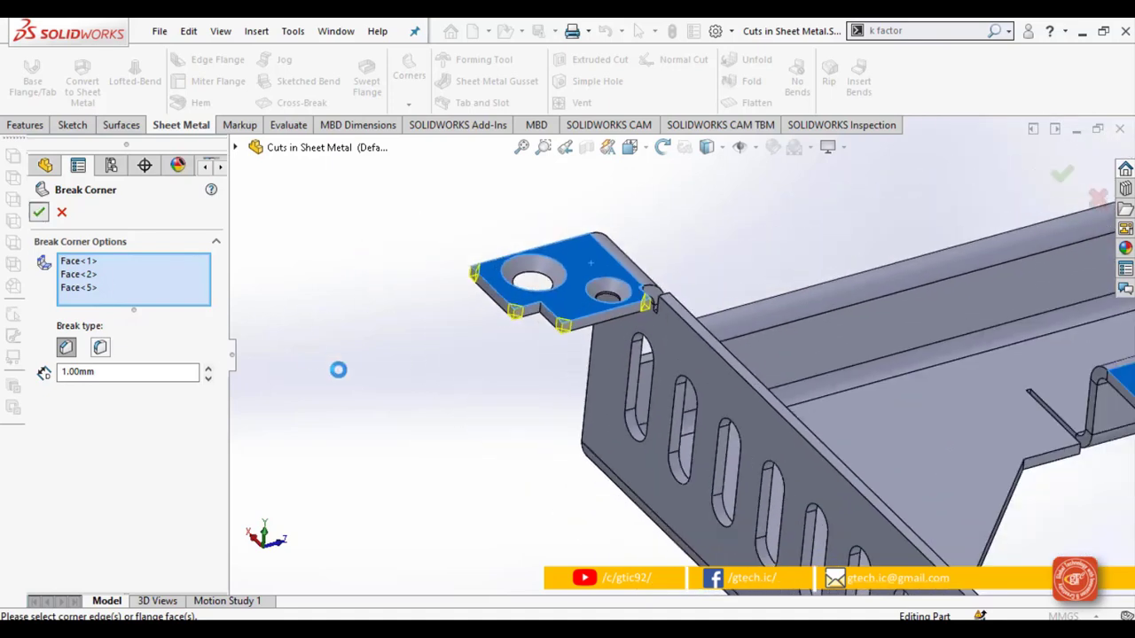
pyautogui.click(427, 434)
pyautogui.scroll(2, 541, 330)
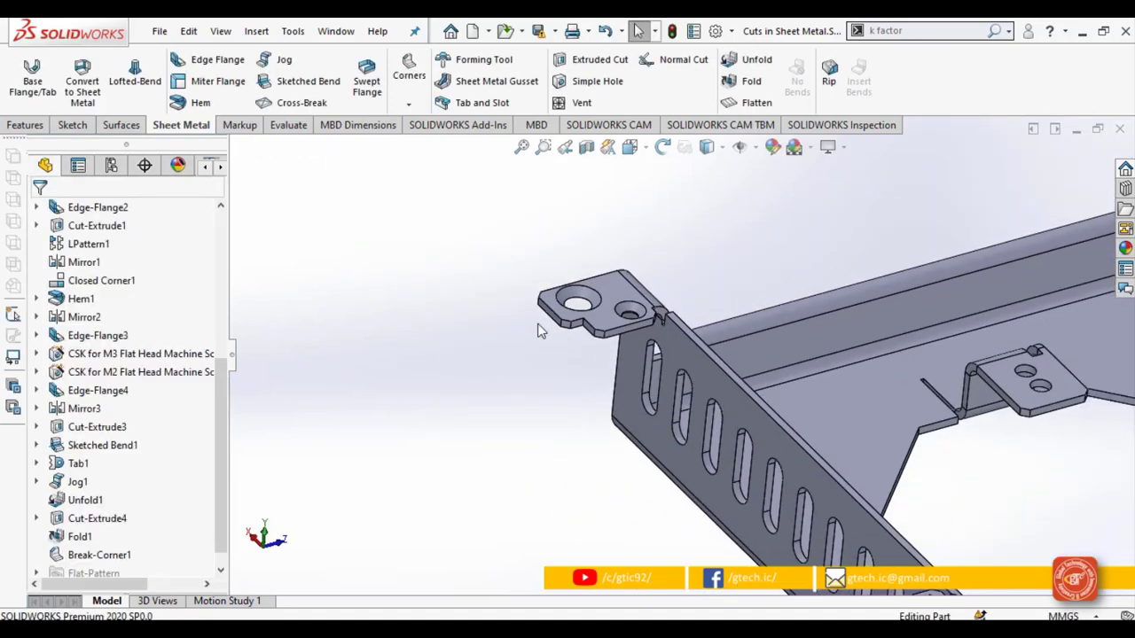
pyautogui.scroll(4, 691, 364)
pyautogui.scroll(-2, 816, 467)
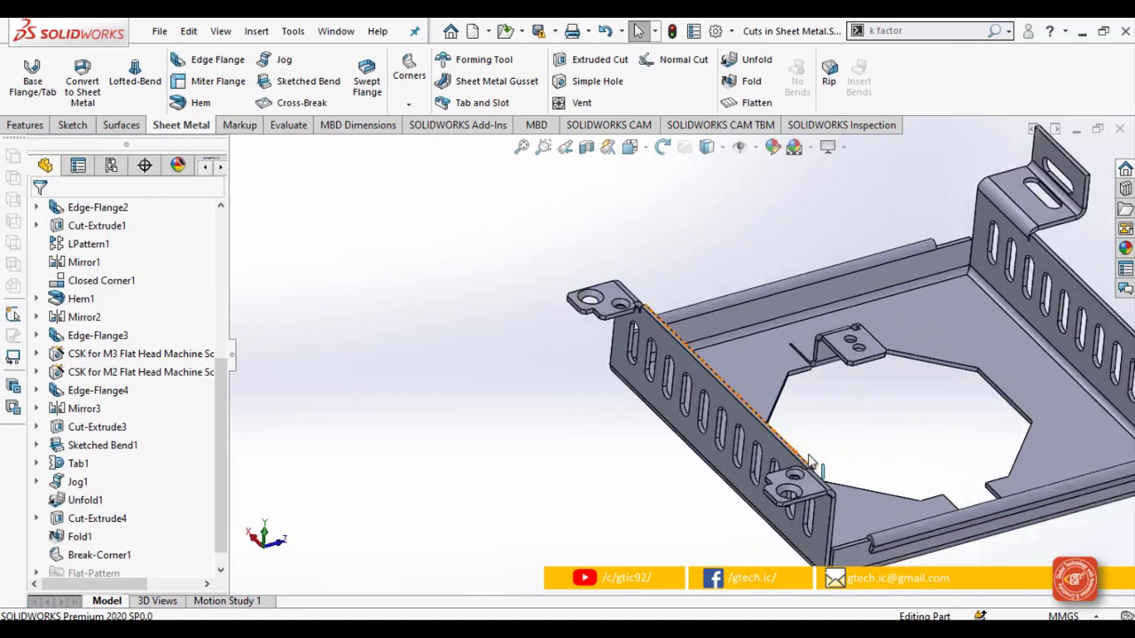
pyautogui.scroll(3, 864, 400)
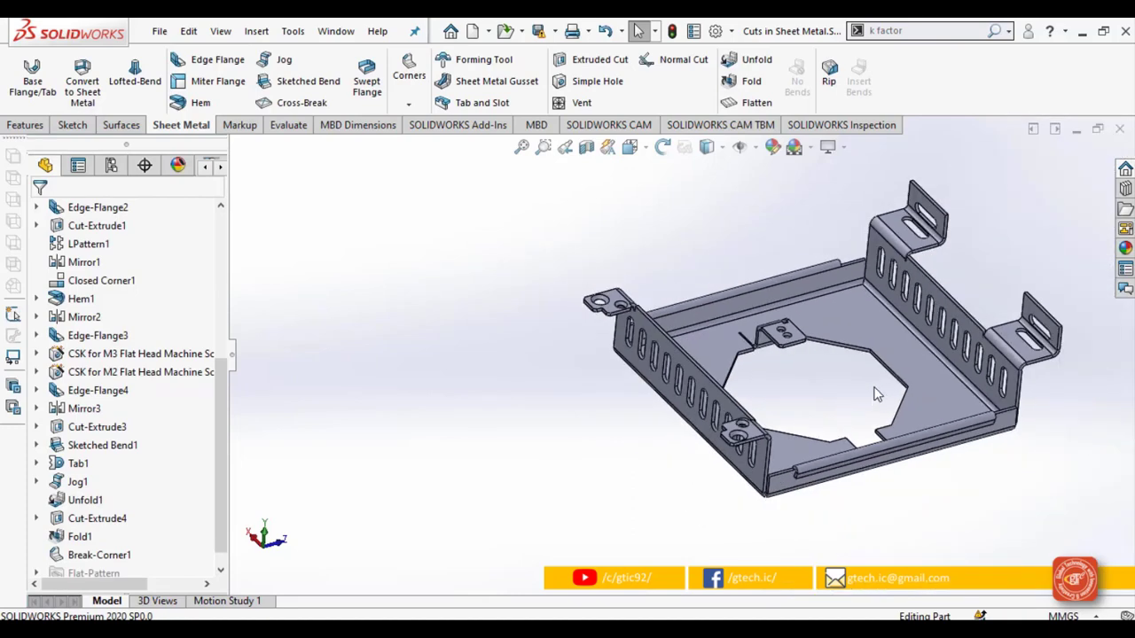
pyautogui.scroll(-2, 876, 394)
pyautogui.scroll(2, 876, 394)
pyautogui.click(408, 71)
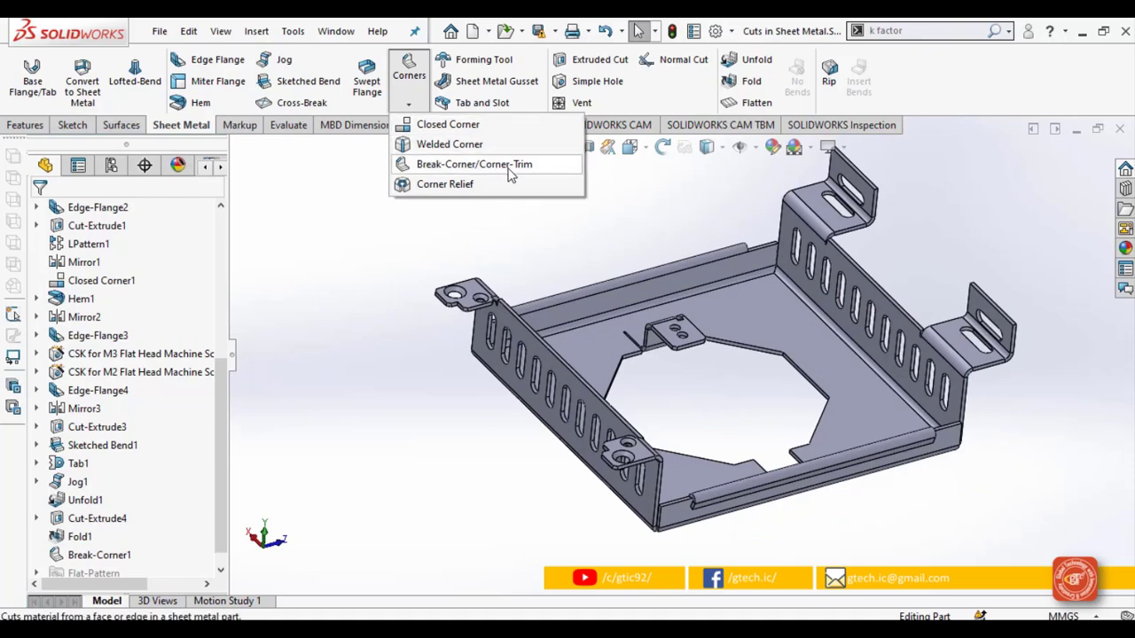
pyautogui.click(396, 302)
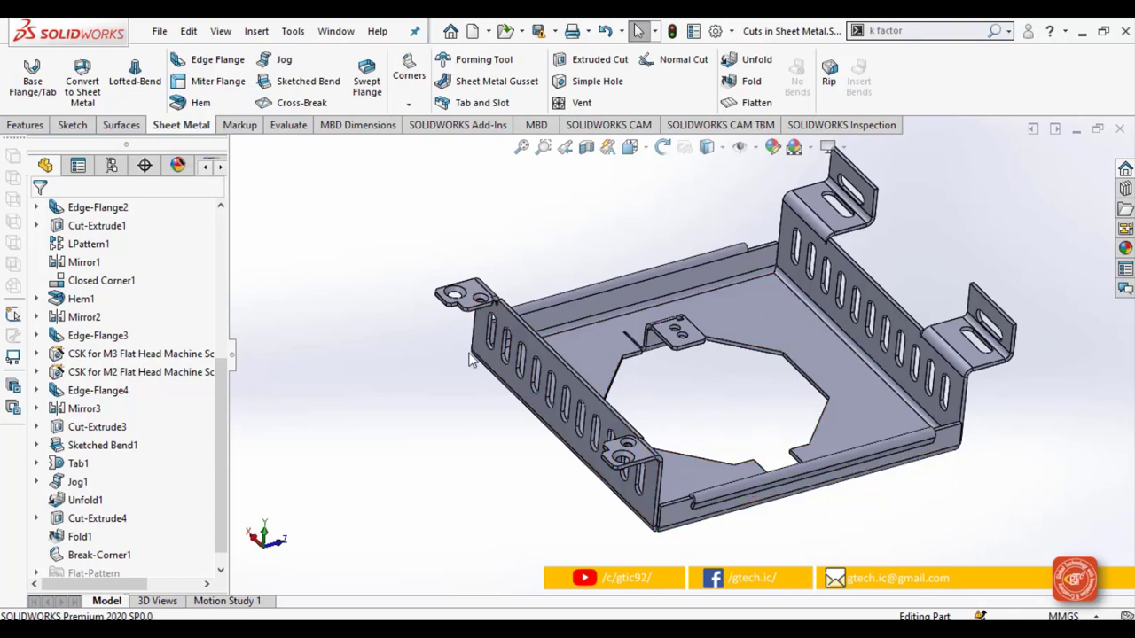
# Step: Flatten the part by unsuppressing the Flat-Pattern15 feature inside the Flat-Pattern folder
pyautogui.scroll(-1, 205, 463)
pyautogui.scroll(3, 73, 482)
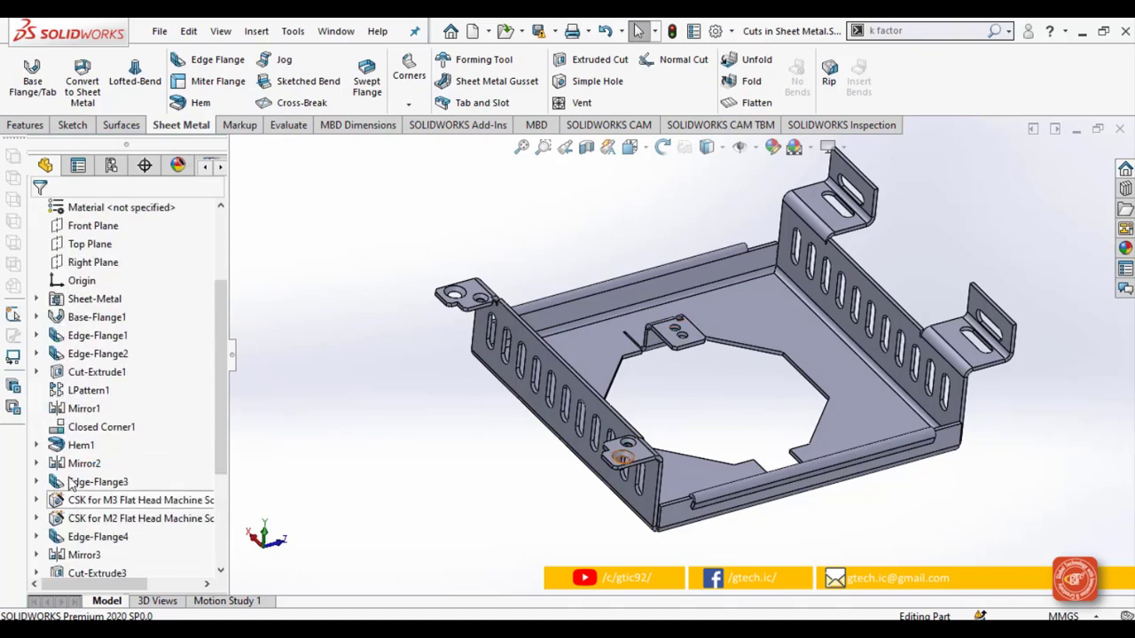
pyautogui.scroll(-3, 78, 397)
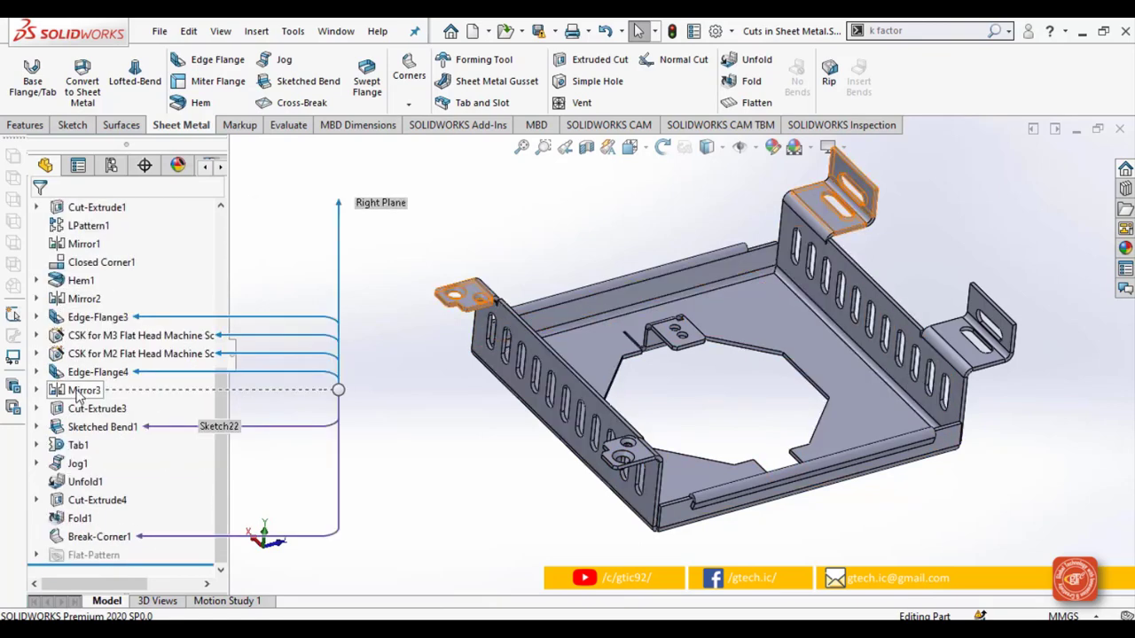
pyautogui.click(60, 555)
pyautogui.click(35, 554)
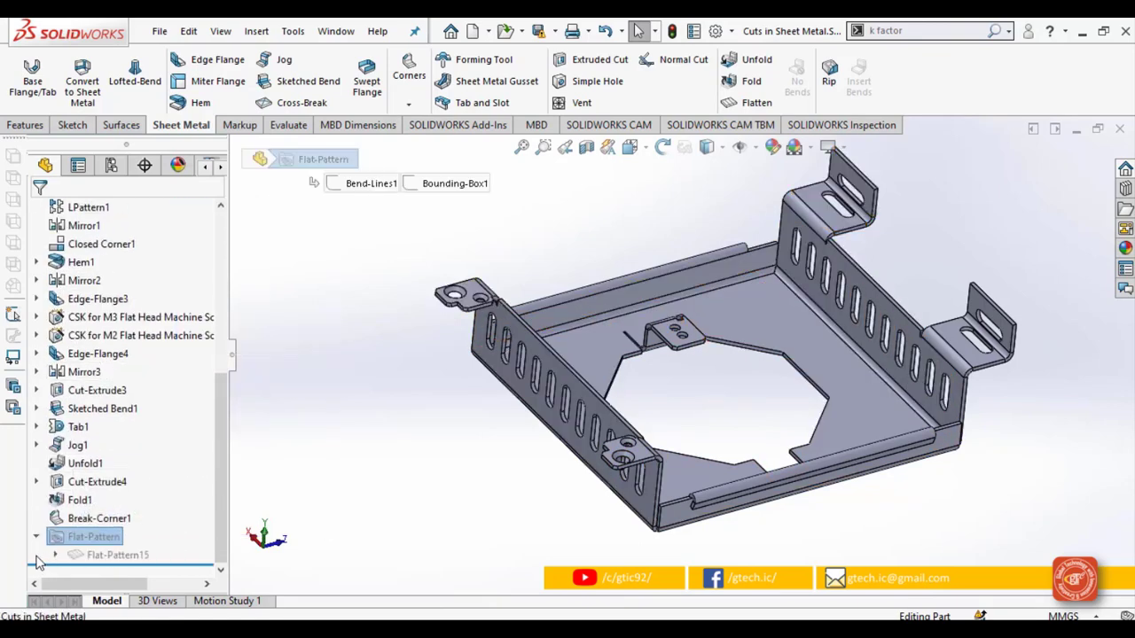
pyautogui.click(98, 555)
pyautogui.rightClick(105, 555)
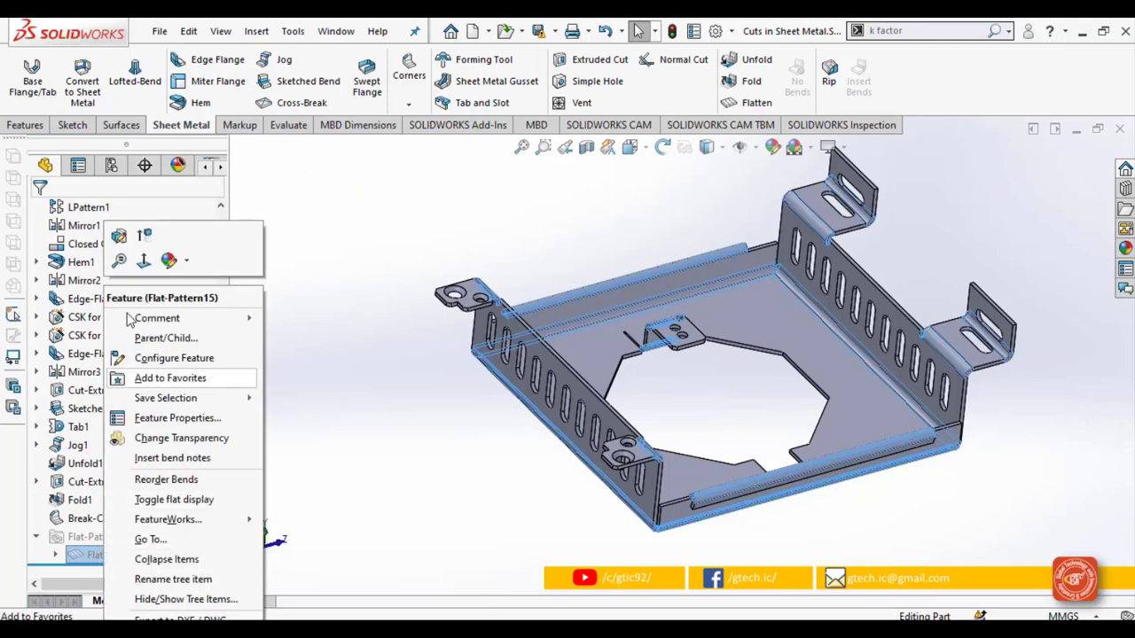
pyautogui.click(140, 239)
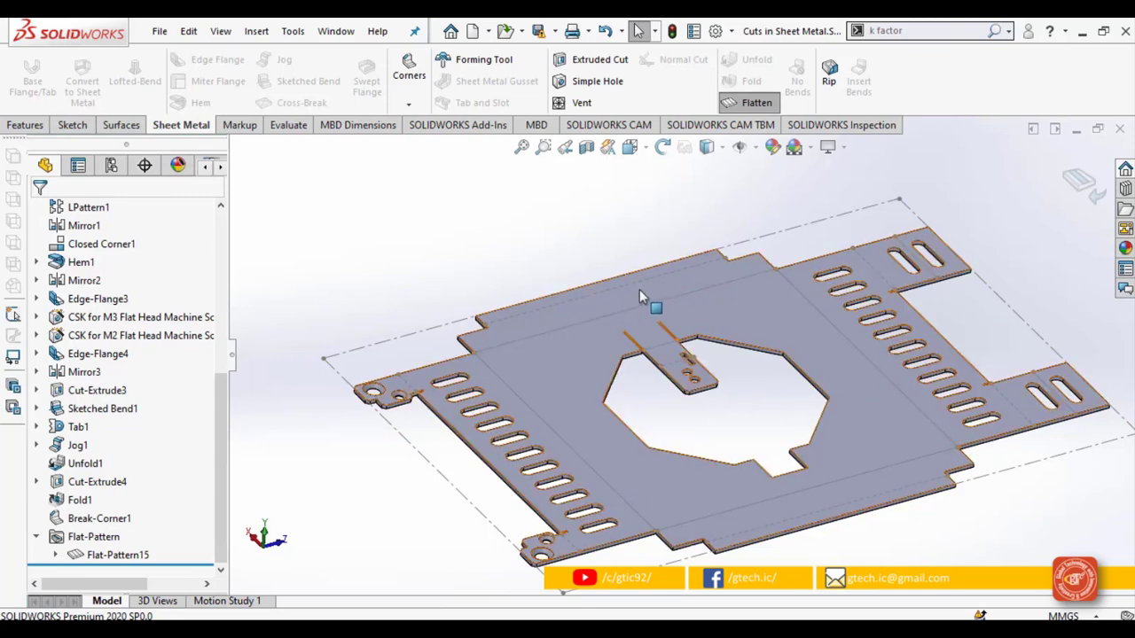
pyautogui.click(535, 369)
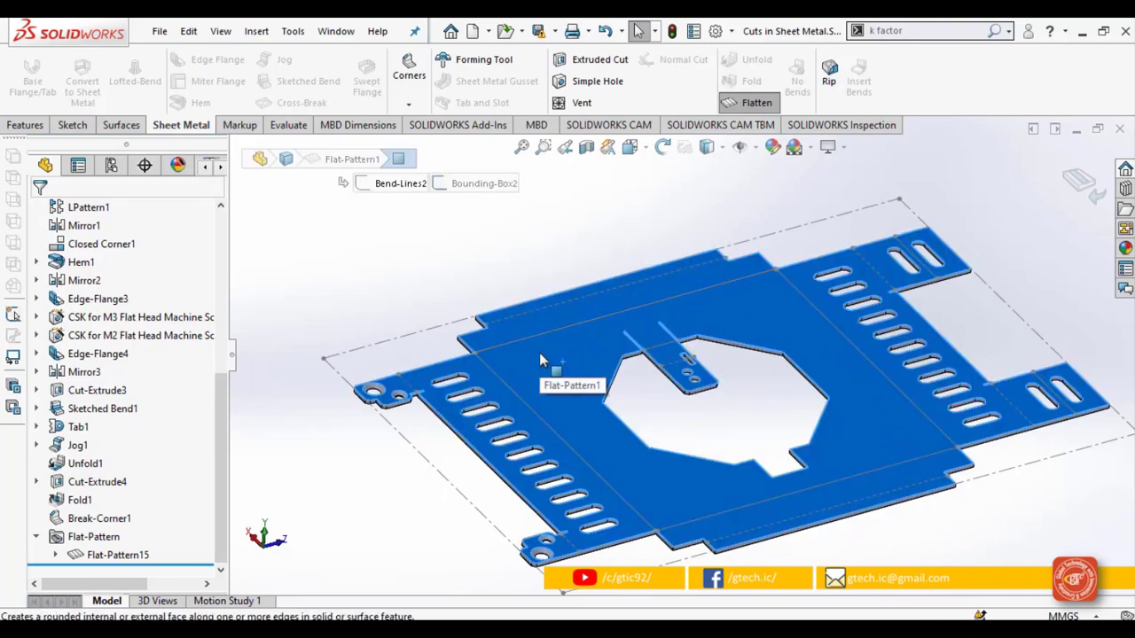
pyautogui.click(534, 240)
pyautogui.click(256, 31)
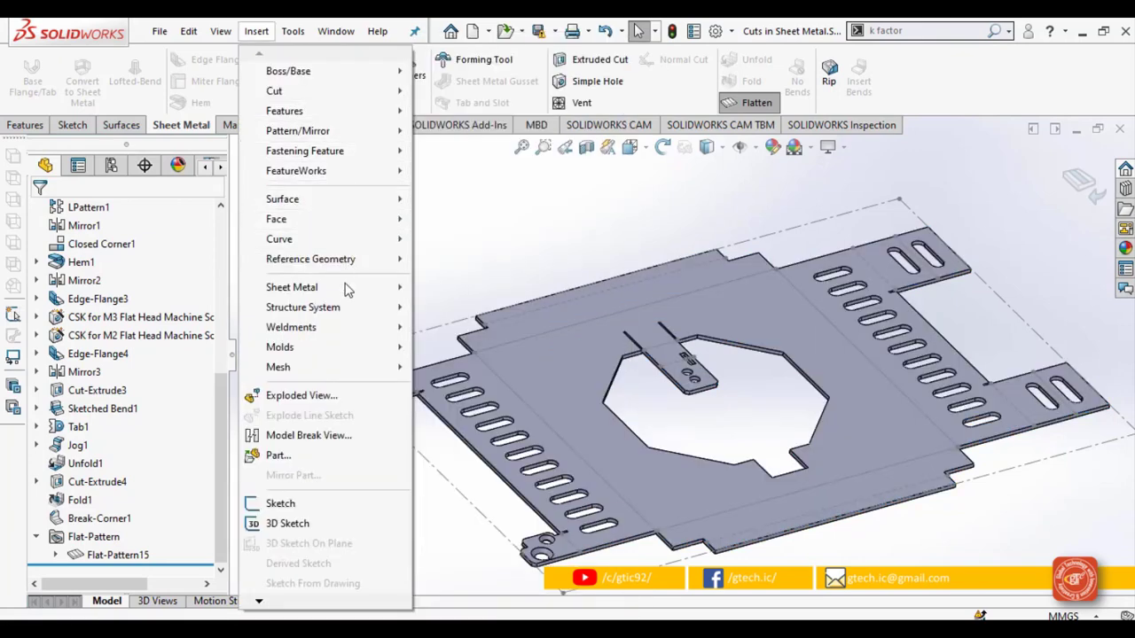
pyautogui.moveTo(359, 294)
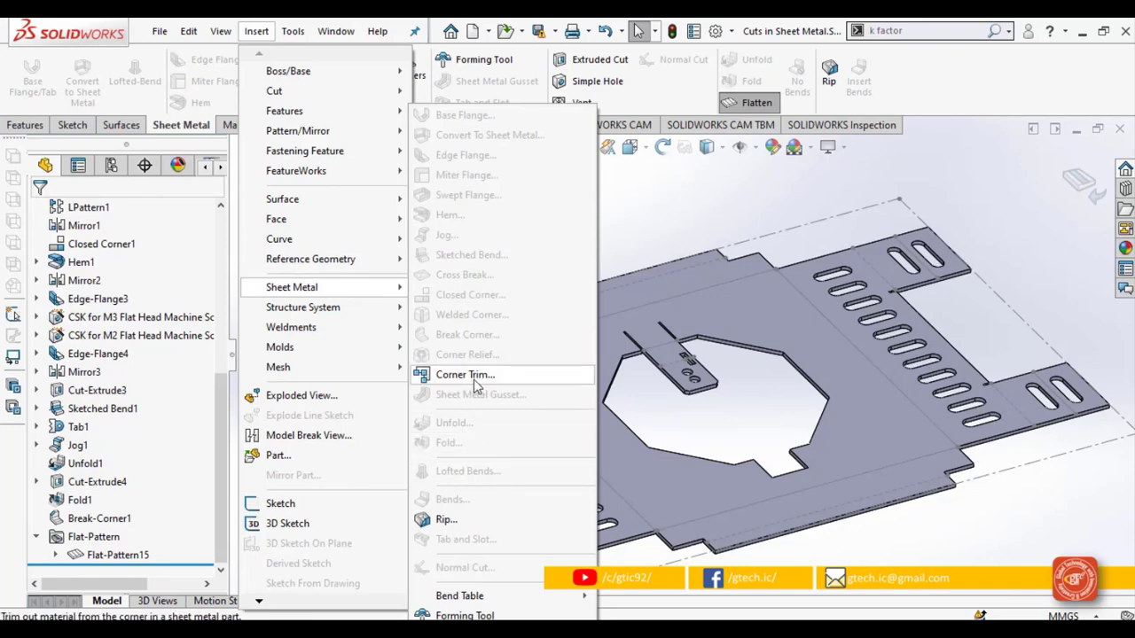
pyautogui.click(639, 225)
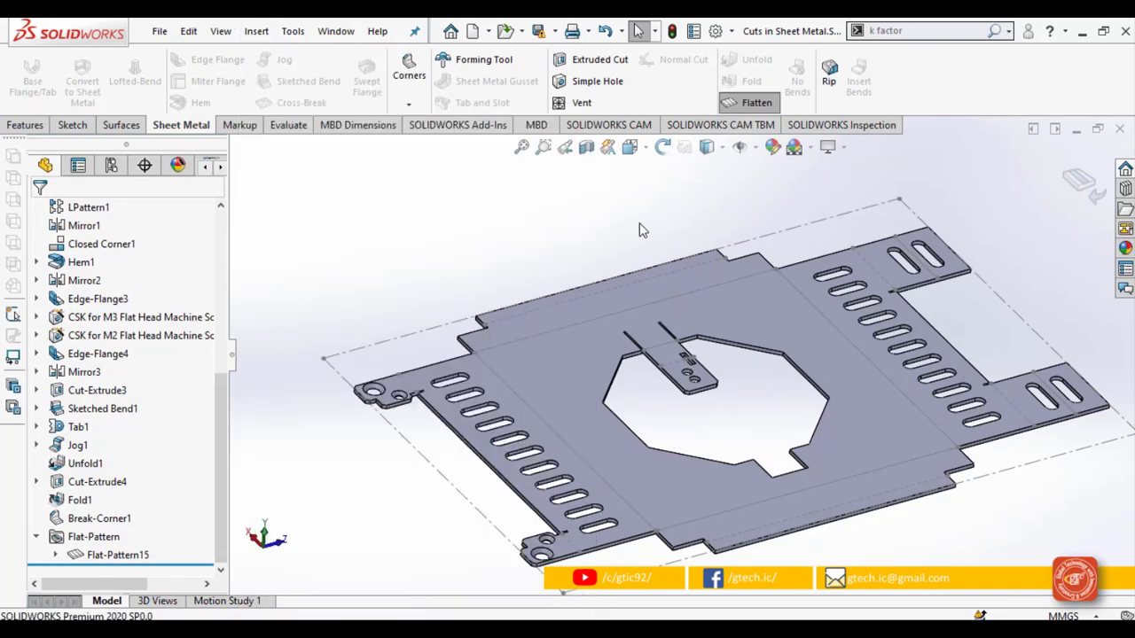
# Step: Start a Corner-Trim on the flattened part and collect all bend corners for relief
pyautogui.click(410, 100)
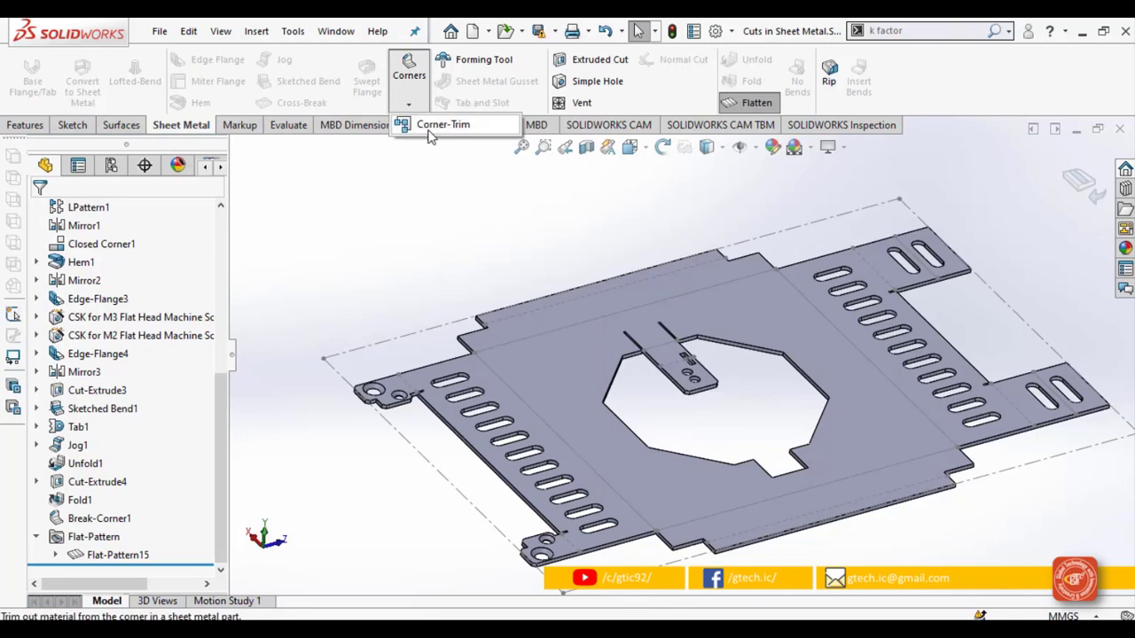
pyautogui.click(434, 126)
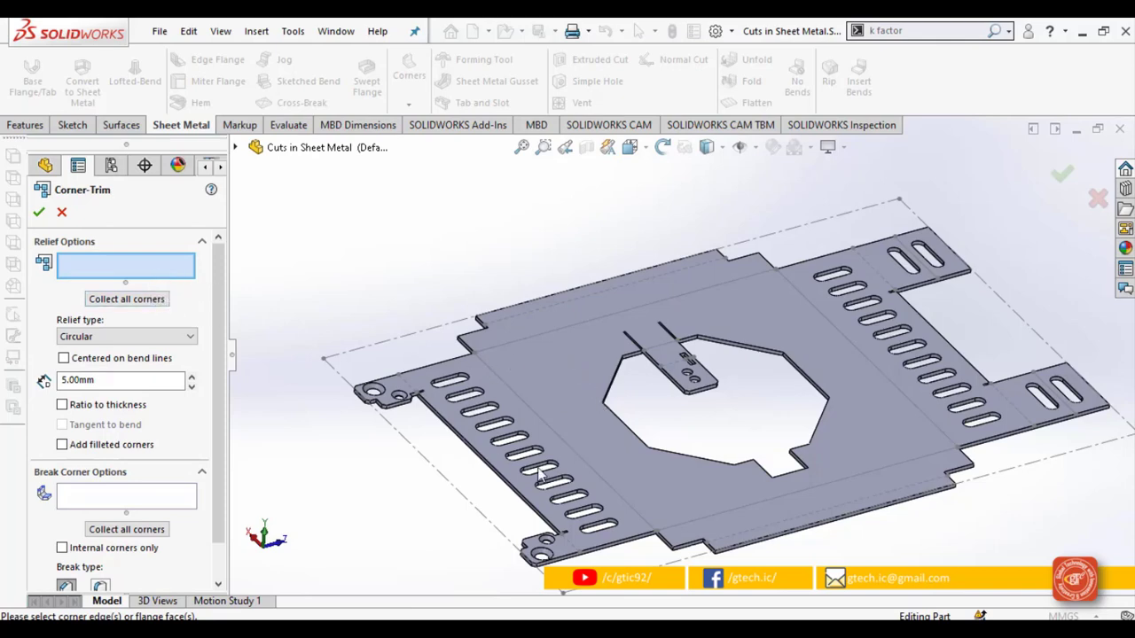
pyautogui.scroll(-2, 474, 364)
pyautogui.scroll(2, 769, 525)
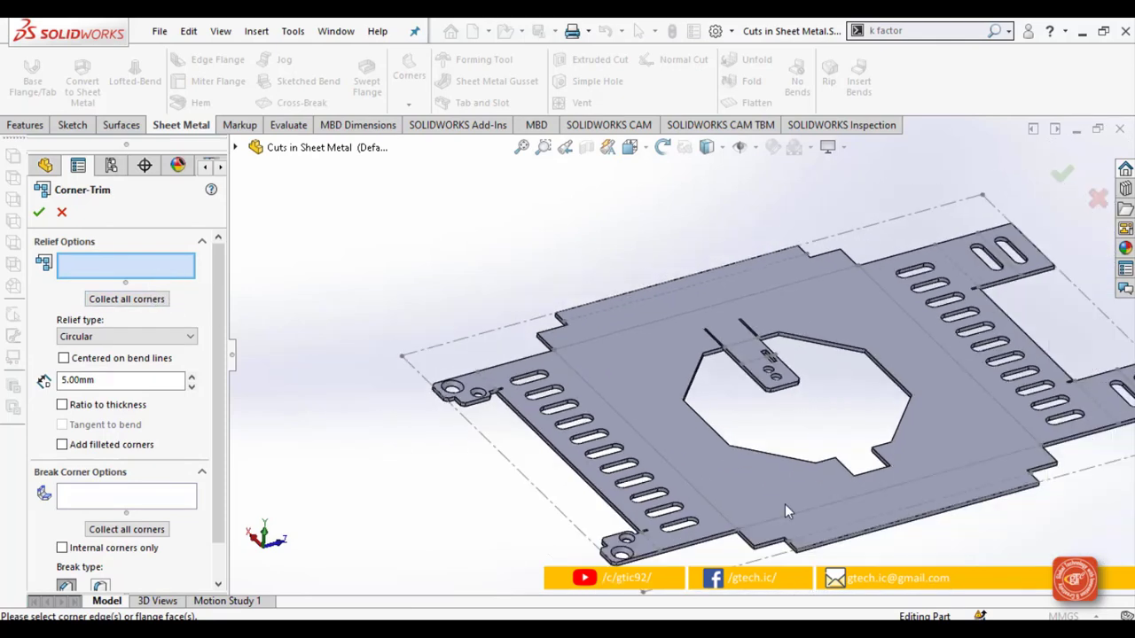
pyautogui.scroll(1, 359, 356)
pyautogui.scroll(-1, 964, 488)
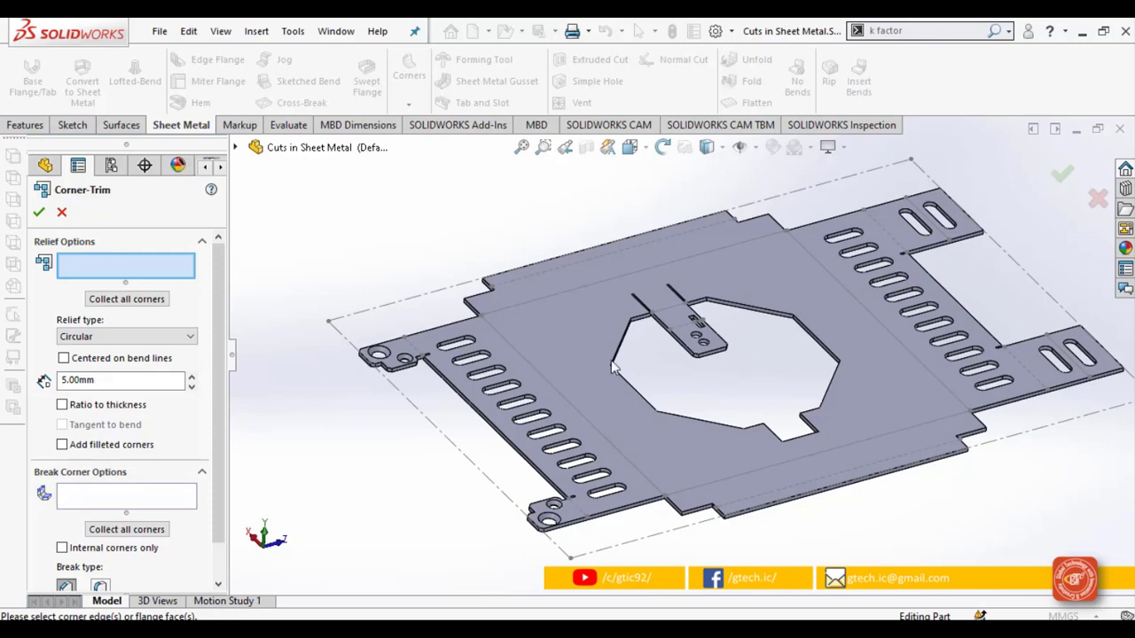
pyautogui.click(131, 299)
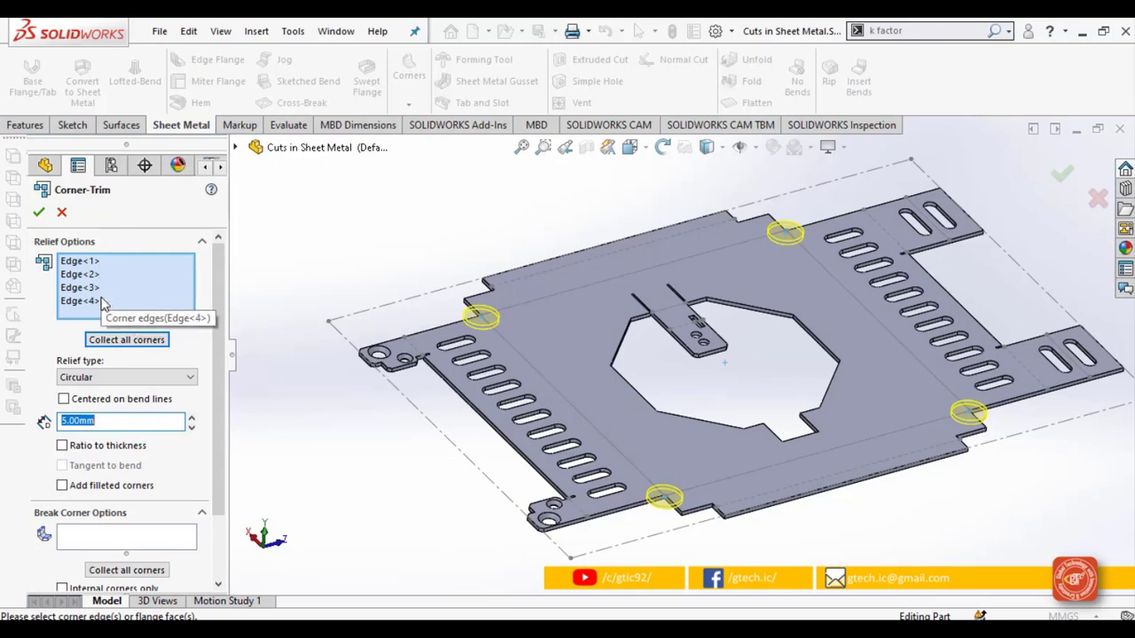
# Step: Set the corner relief type to Square, trying Bend Waist as an alternative before returning to Square
pyautogui.click(137, 380)
pyautogui.click(123, 402)
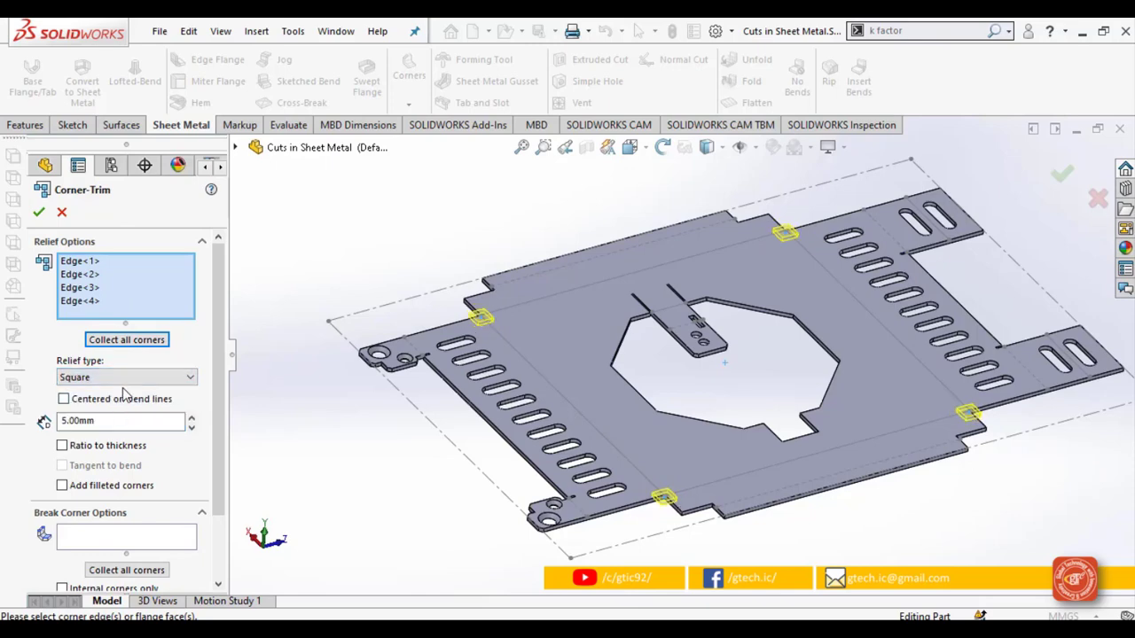
pyautogui.click(135, 378)
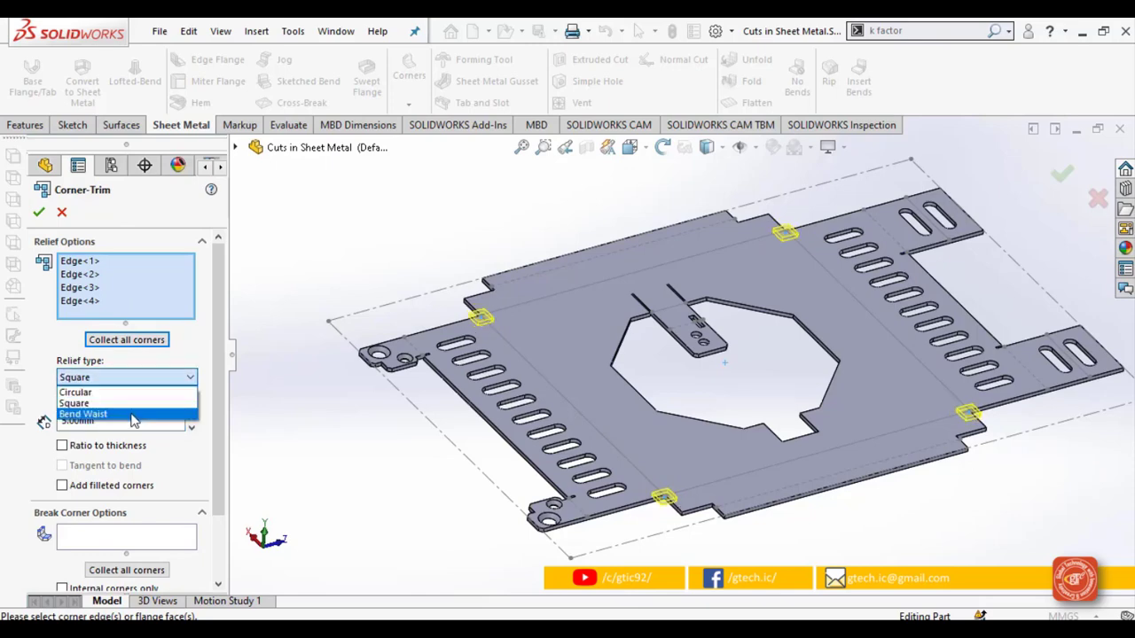
pyautogui.click(129, 415)
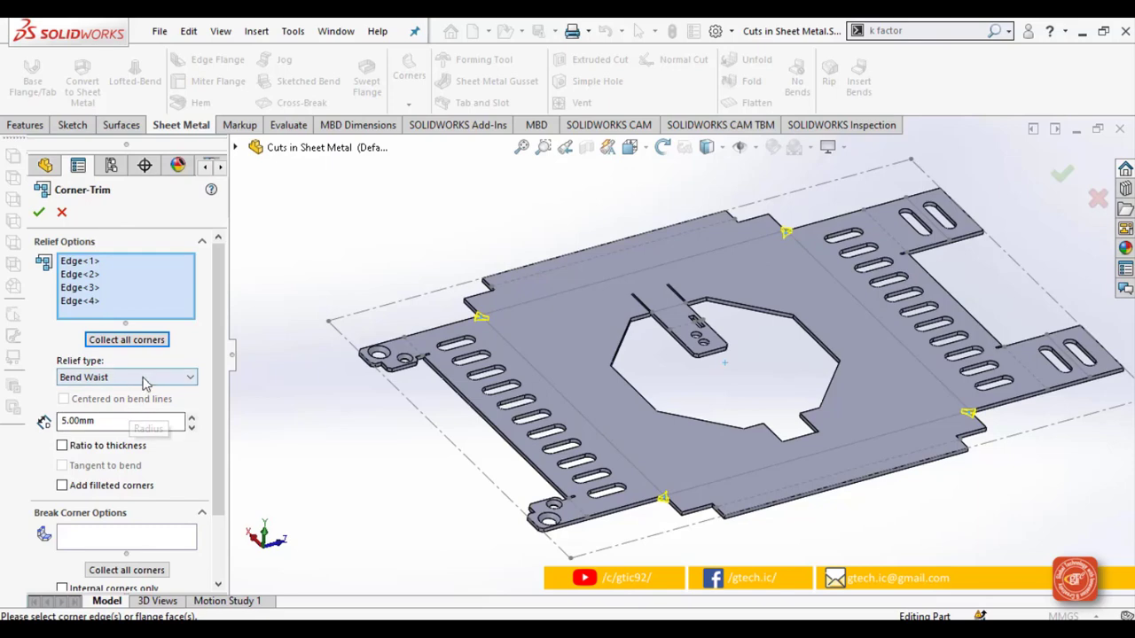
pyautogui.click(140, 379)
pyautogui.click(124, 403)
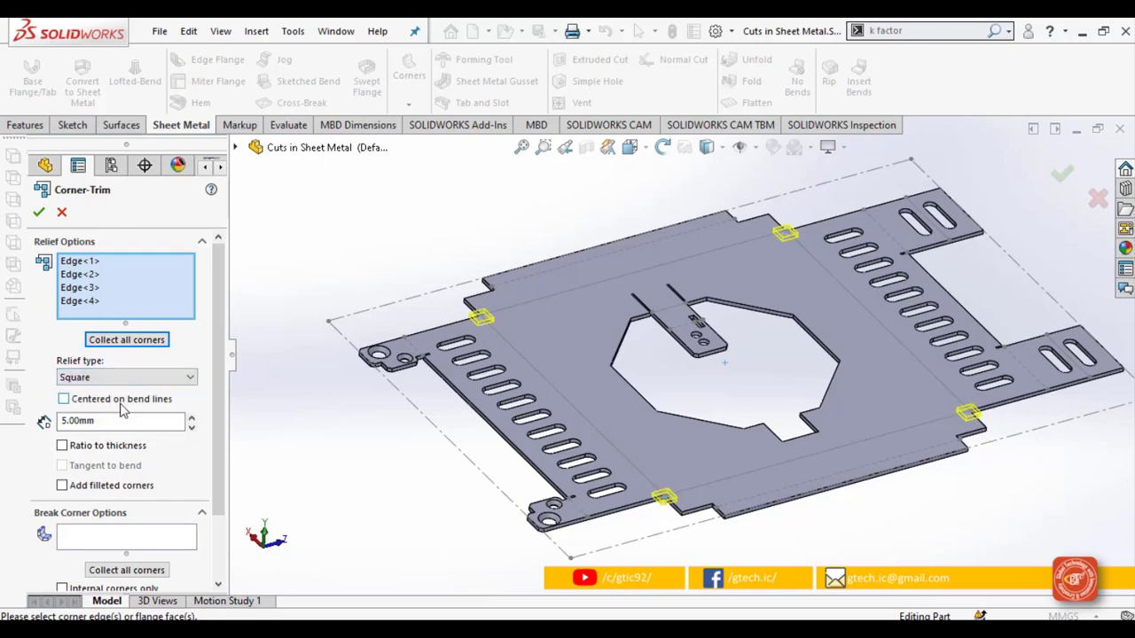
# Step: Set the size of the square corner reliefs to 2 mm
pyautogui.scroll(-5, 459, 415)
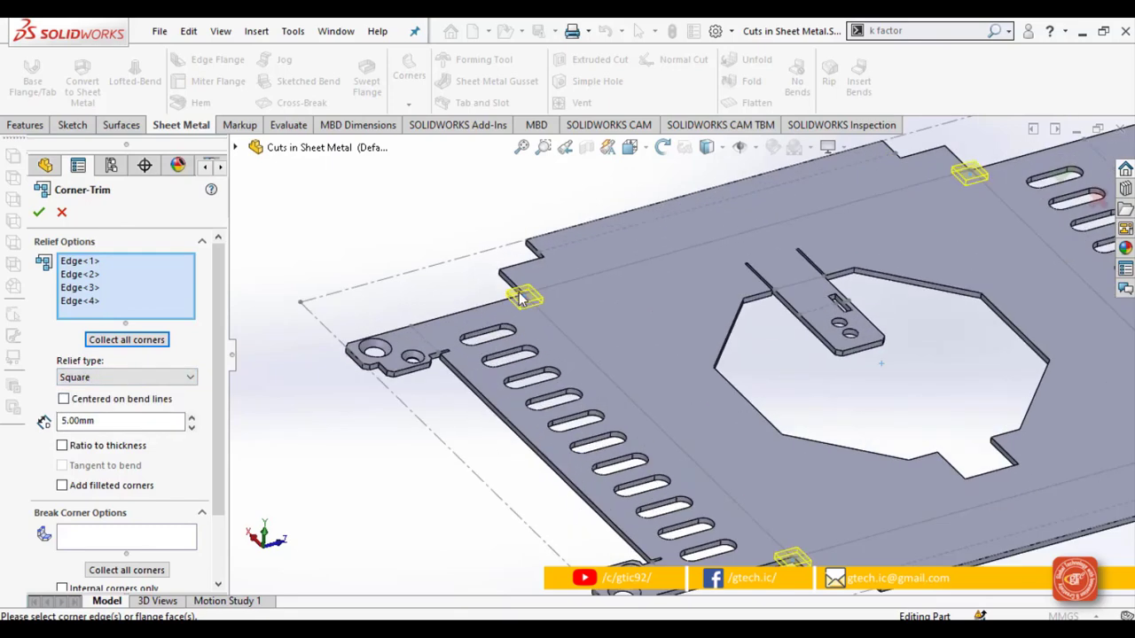
pyautogui.moveTo(104, 422); pyautogui.dragTo(60, 423)
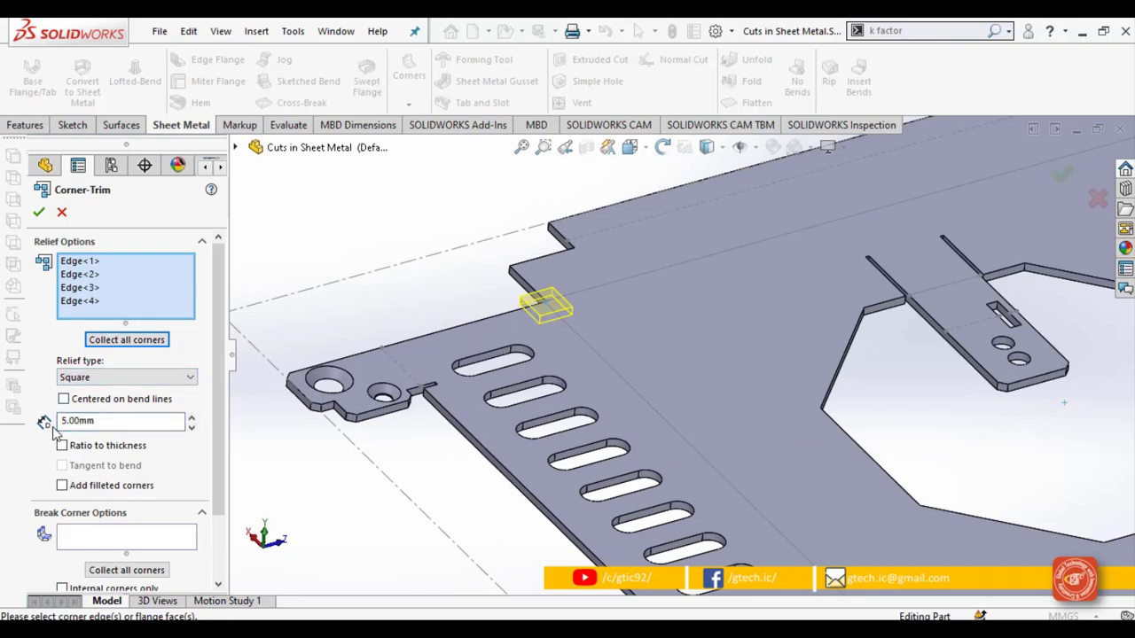
pyautogui.click(100, 422)
pyautogui.press('BackSpace')
pyautogui.press('BackSpace')
pyautogui.write('2')
pyautogui.press('Tab')
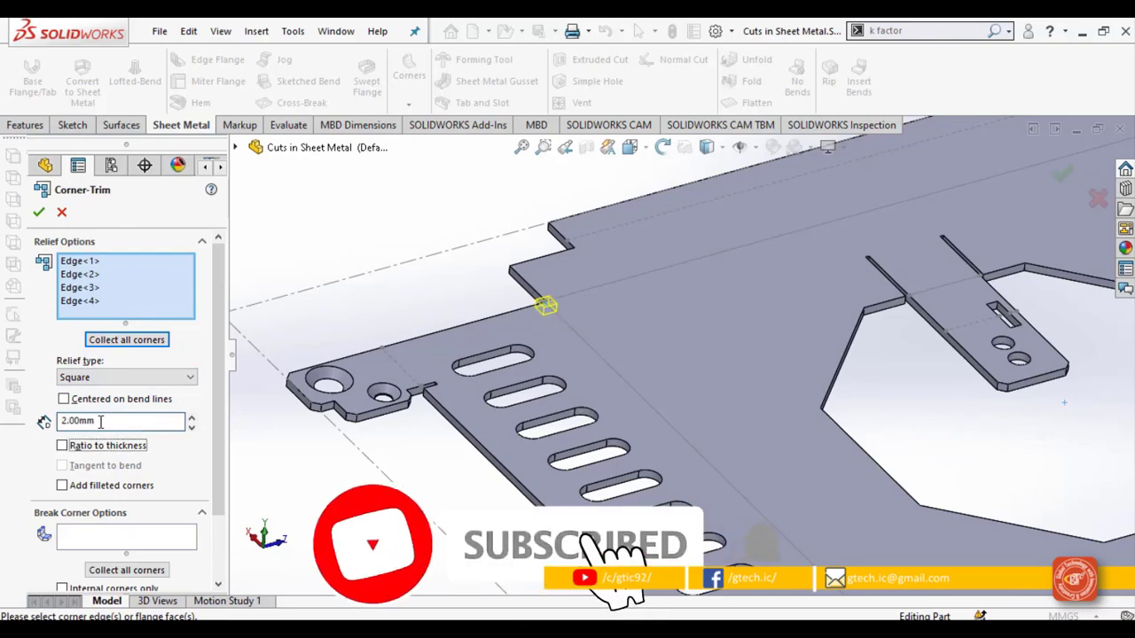
pyautogui.scroll(4, 506, 423)
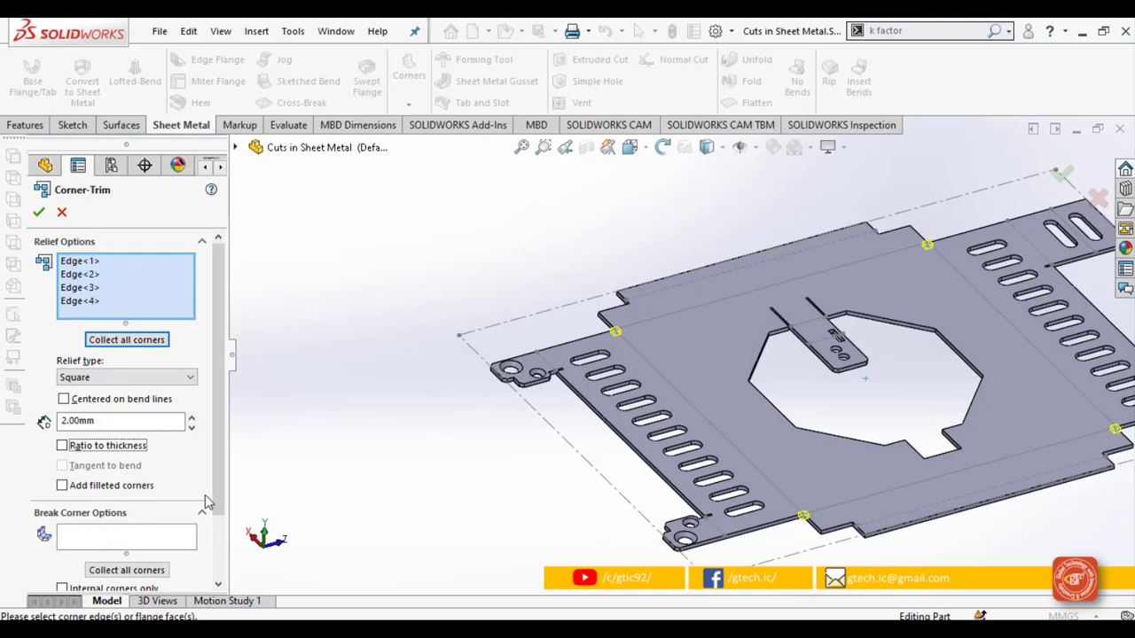
# Step: Collect all corners of the flat pattern for the Corner-Trim's break-corner selection
pyautogui.scroll(-2, 205, 502)
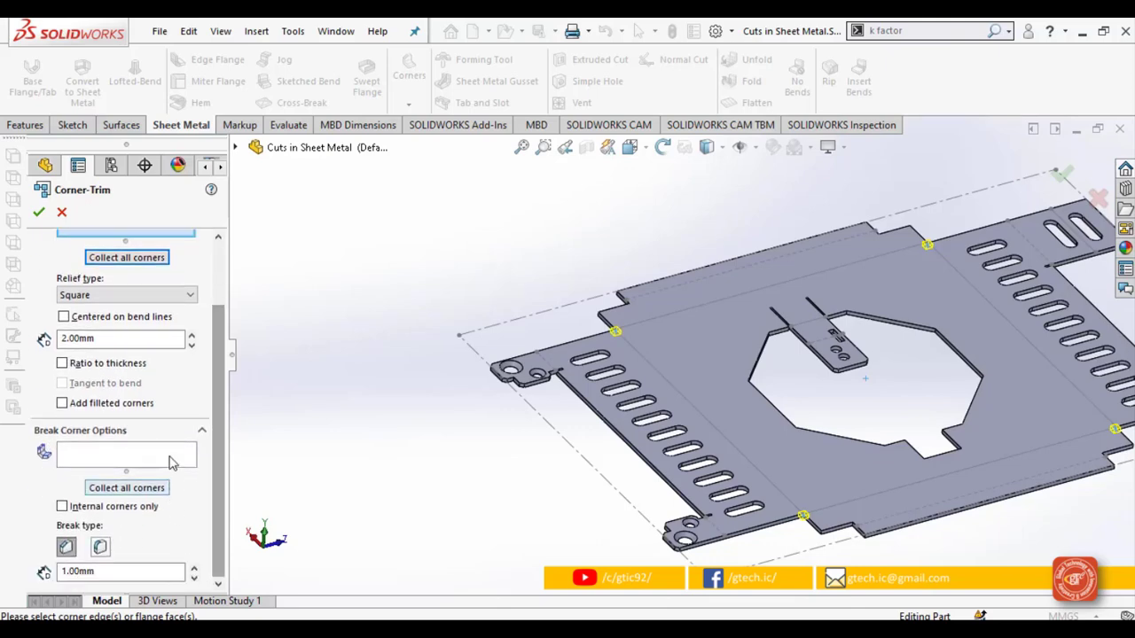
pyautogui.click(171, 461)
pyautogui.scroll(2, 917, 390)
pyautogui.scroll(-5, 713, 393)
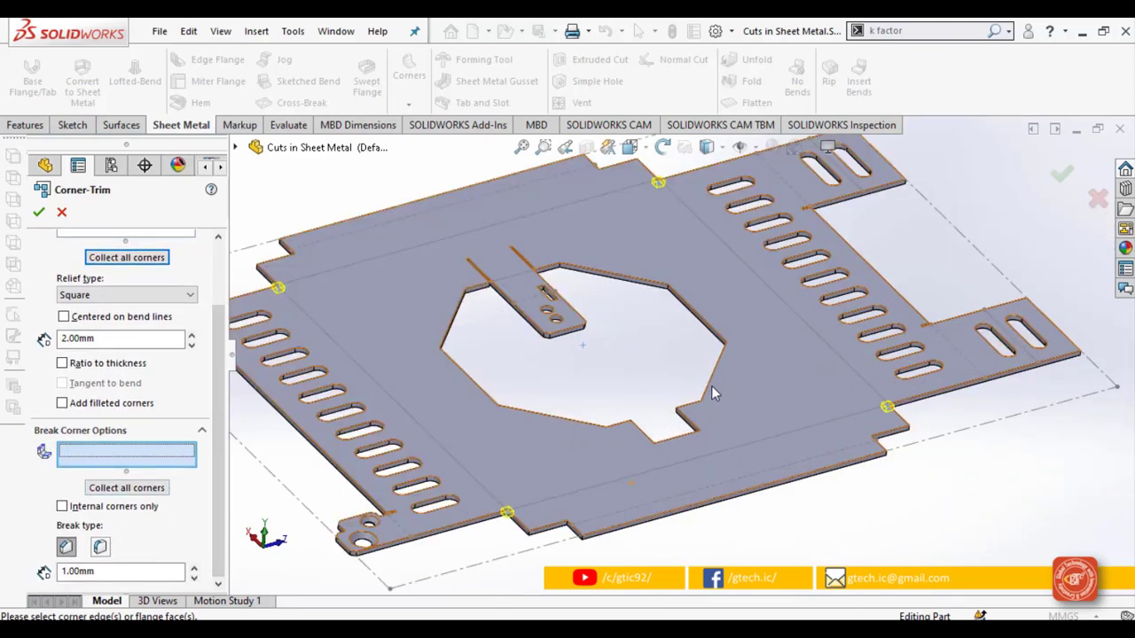
pyautogui.scroll(1, 608, 388)
pyautogui.scroll(2, 493, 356)
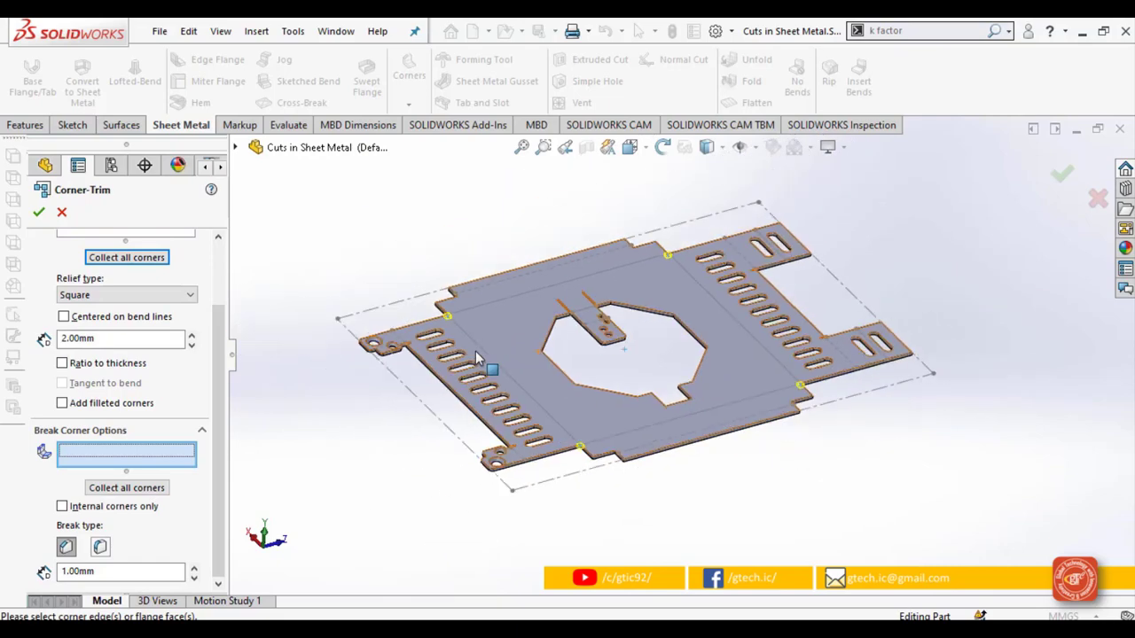
pyautogui.scroll(-2, 431, 351)
pyautogui.scroll(-2, 378, 352)
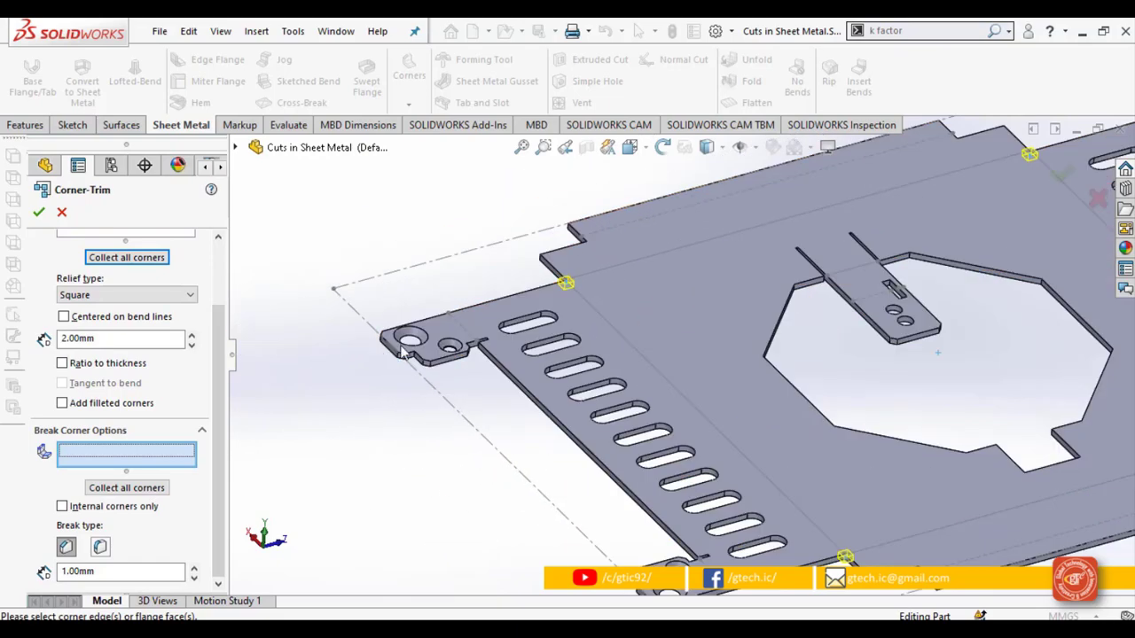
pyautogui.click(165, 487)
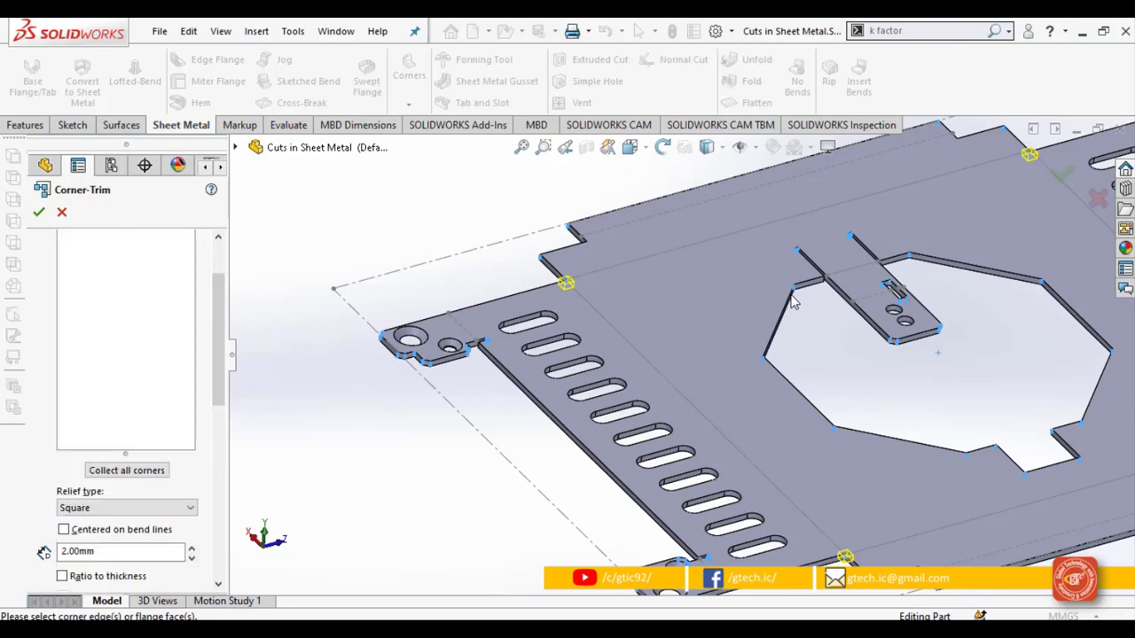
pyautogui.scroll(-2, 796, 302)
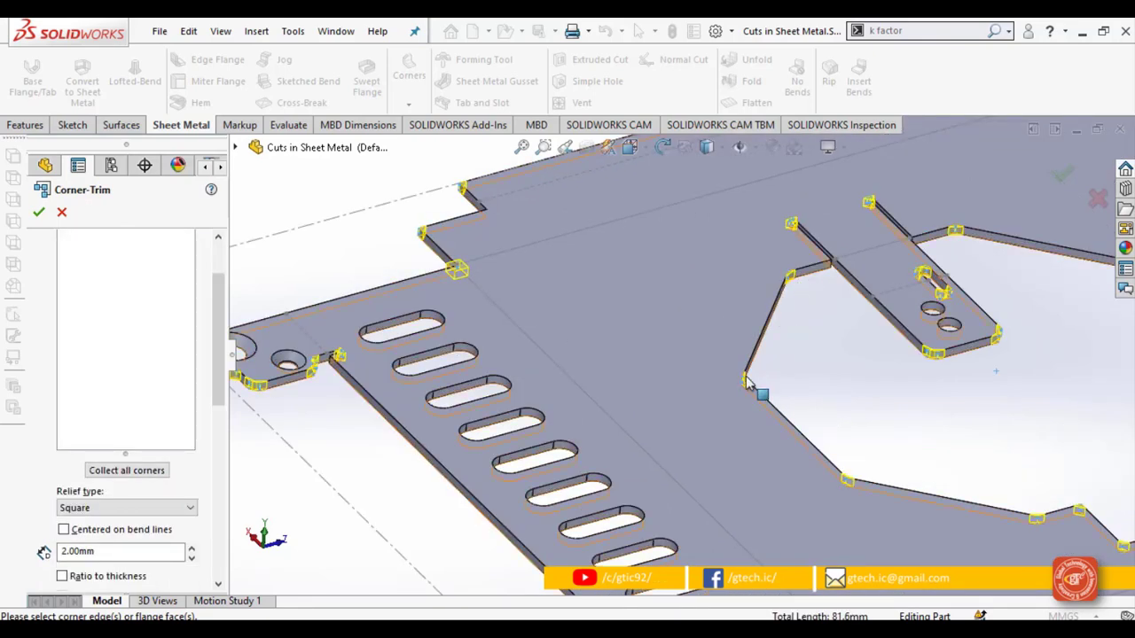
# Step: Clear all edges from the break-corner selection and accept the Corner-Trim with only the four square corner reliefs
pyautogui.scroll(6, 898, 391)
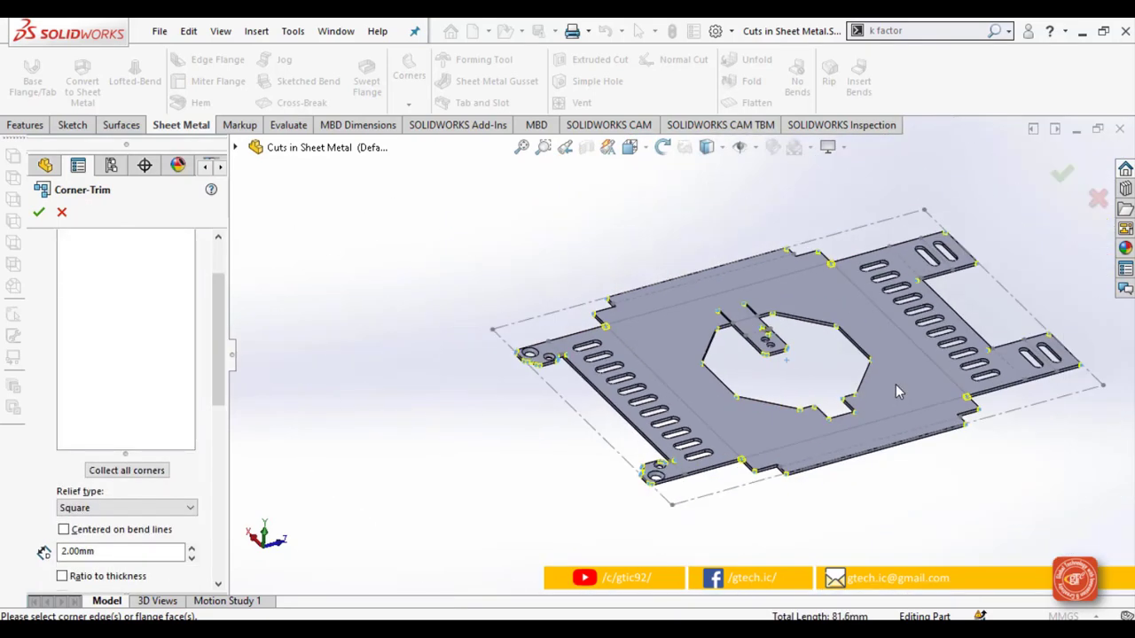
pyautogui.scroll(-2, 897, 392)
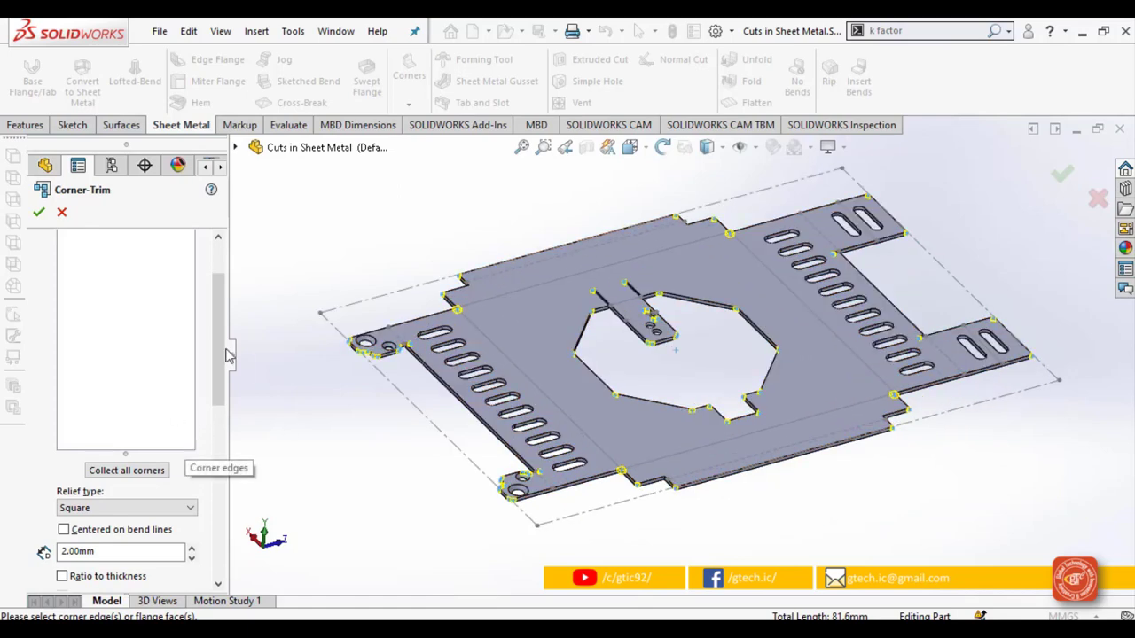
pyautogui.moveTo(219, 361)
pyautogui.mouseDown()
pyautogui.moveTo(226, 327)
pyautogui.moveTo(225, 355)
pyautogui.mouseUp()
pyautogui.scroll(-1, 226, 361)
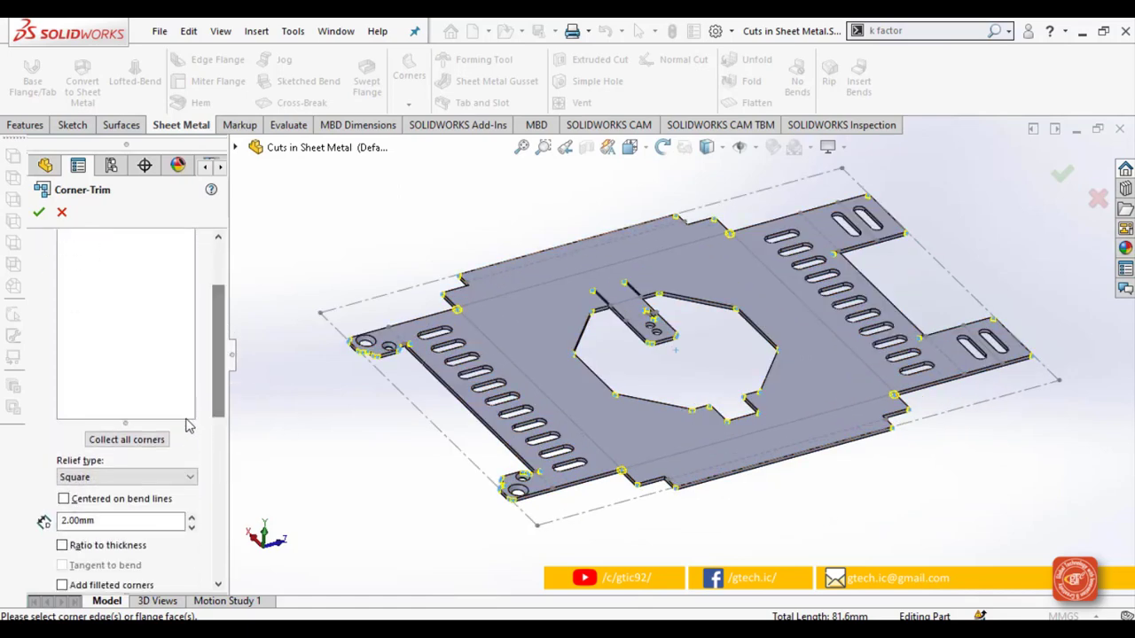
pyautogui.scroll(-1, 222, 429)
pyautogui.moveTo(221, 429); pyautogui.dragTo(218, 557)
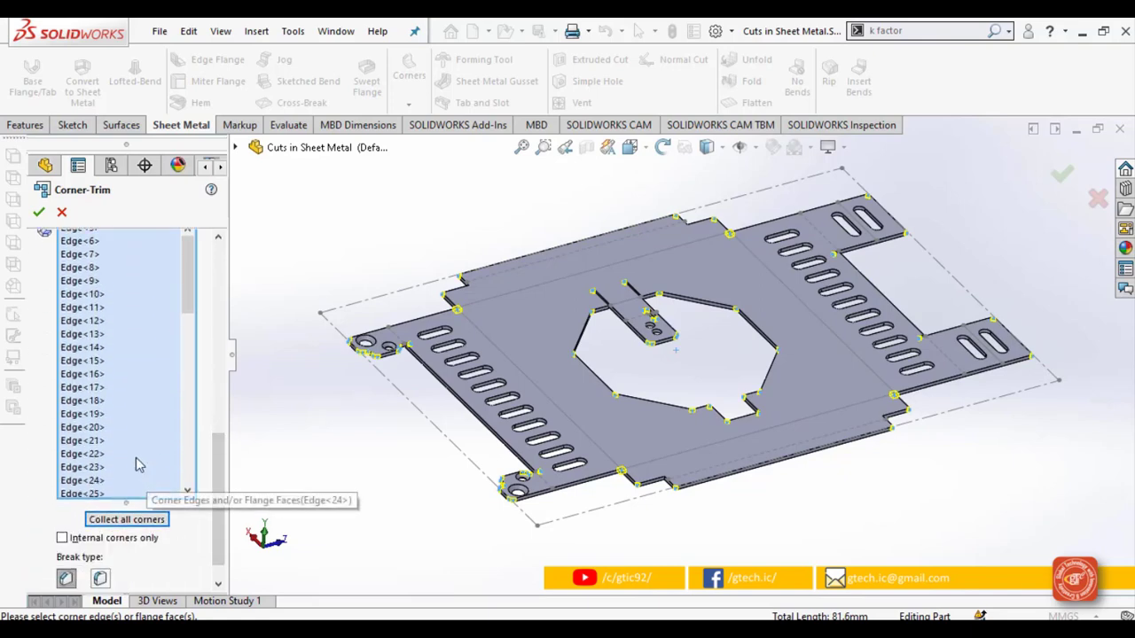
pyautogui.rightClick(130, 401)
pyautogui.click(147, 436)
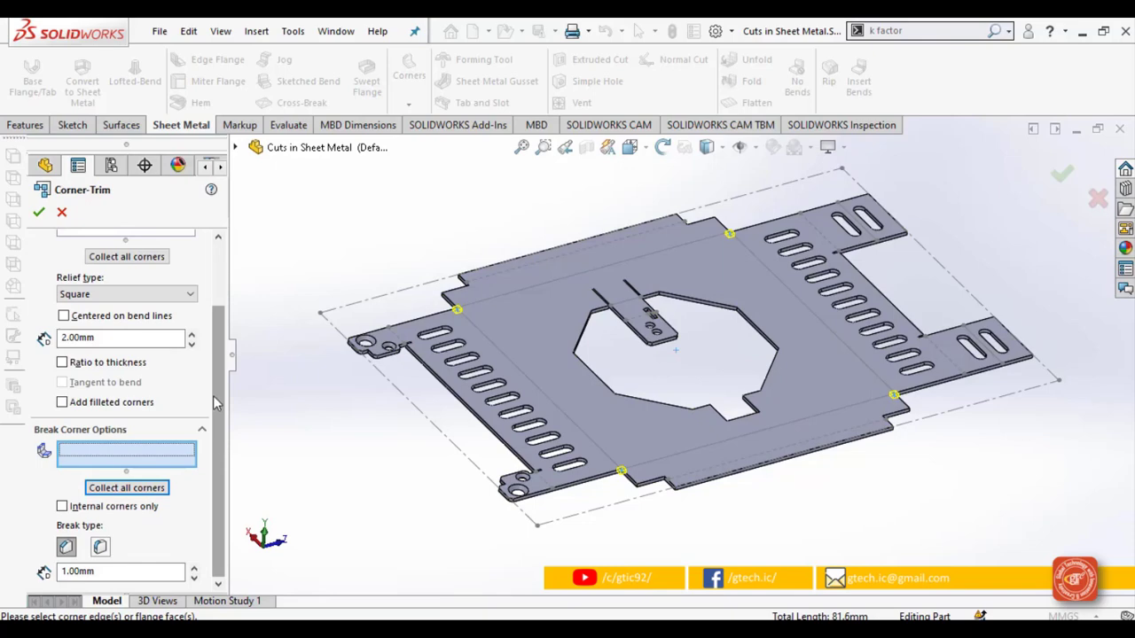
pyautogui.scroll(3, 215, 403)
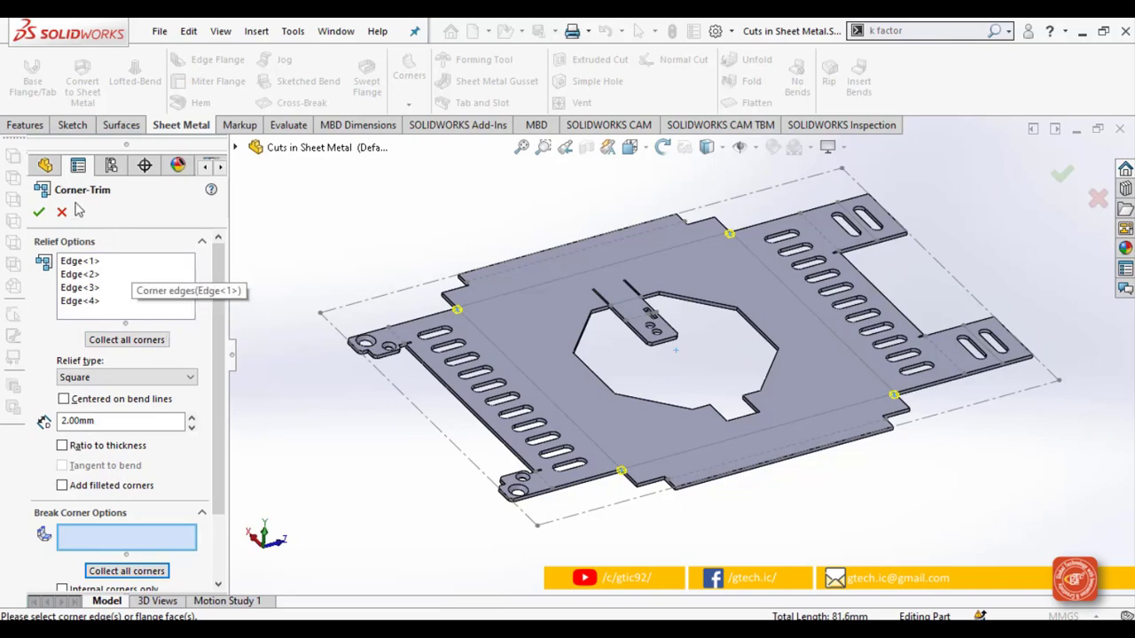
pyautogui.click(39, 212)
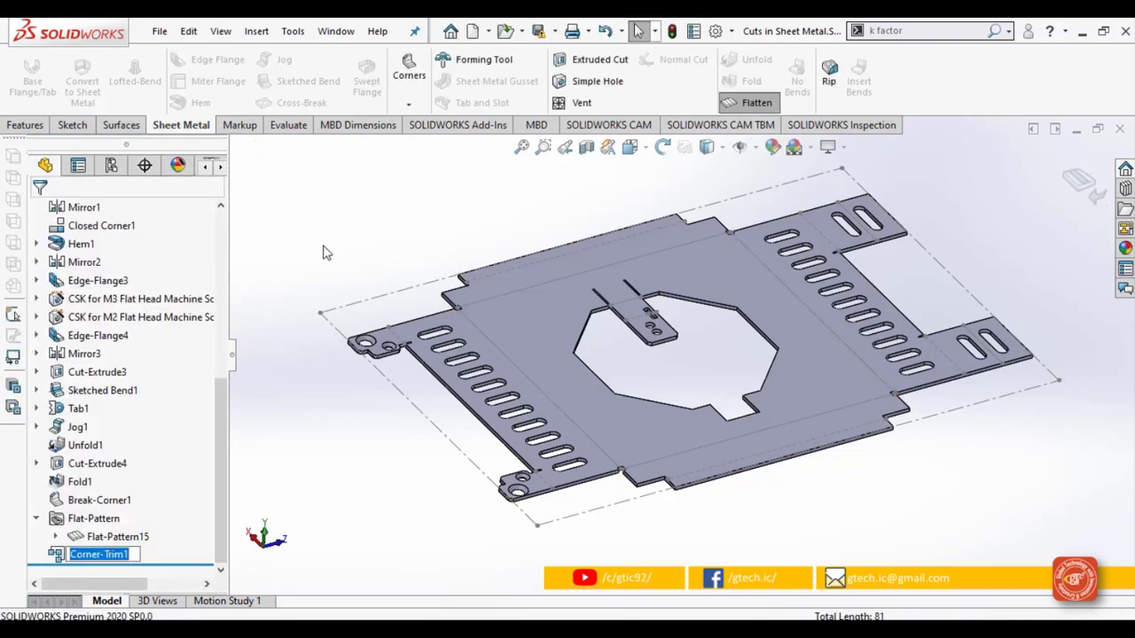
# Step: Inspect a square relief at a bend corner of the flat pattern and return the part to its folded state
pyautogui.scroll(-6, 324, 250)
pyautogui.scroll(-2, 673, 334)
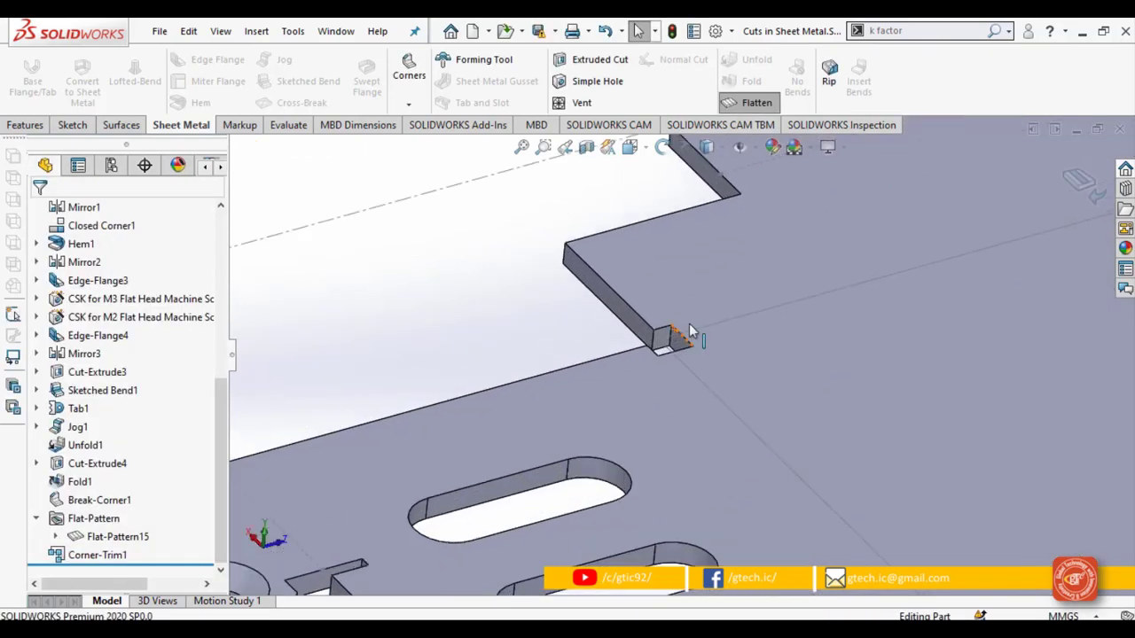
pyautogui.scroll(4, 667, 332)
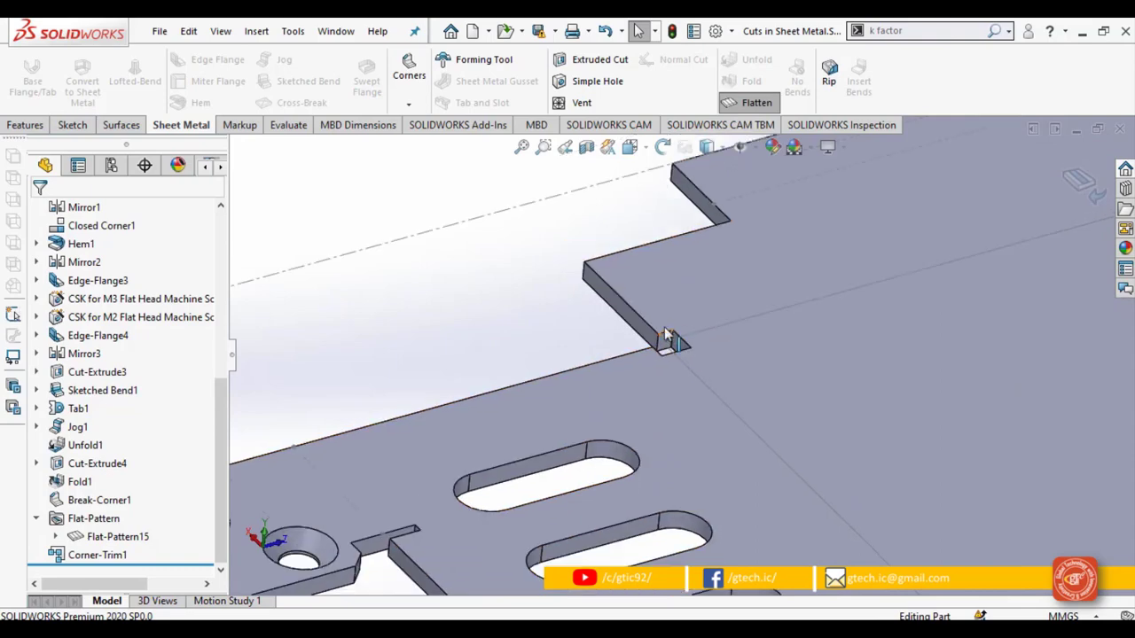
pyautogui.scroll(3, 671, 344)
pyautogui.scroll(3, 970, 294)
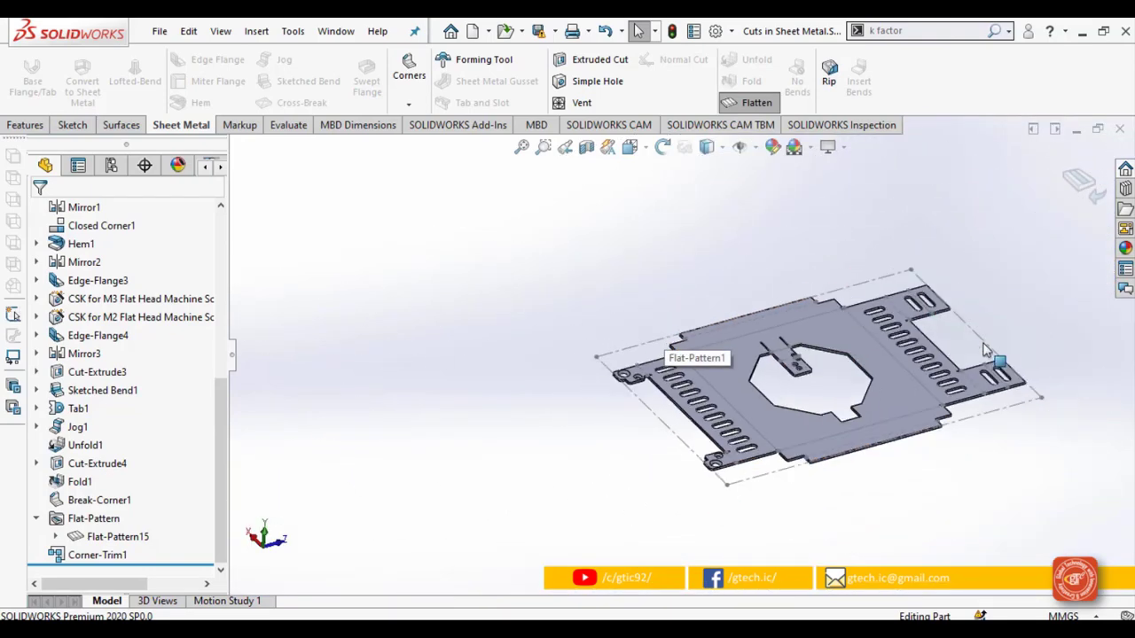
pyautogui.scroll(-3, 1014, 310)
pyautogui.click(1082, 183)
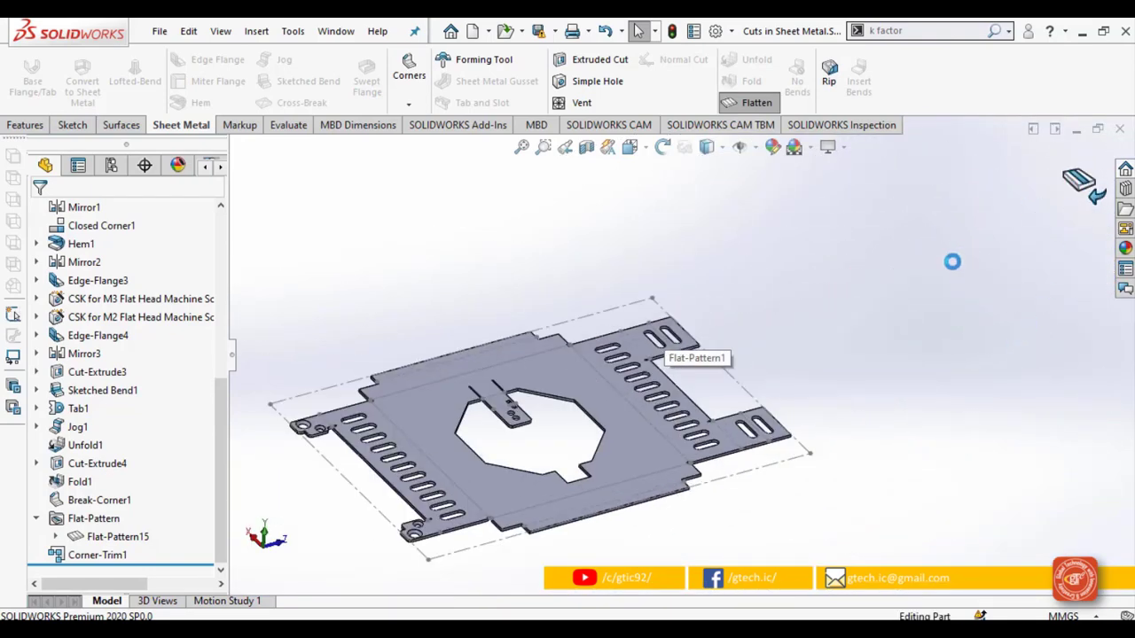
# Step: Examine a bend corner of the folded part from below and check the Corner-Trim feature's dependency on the flat pattern
pyautogui.scroll(-5, 590, 473)
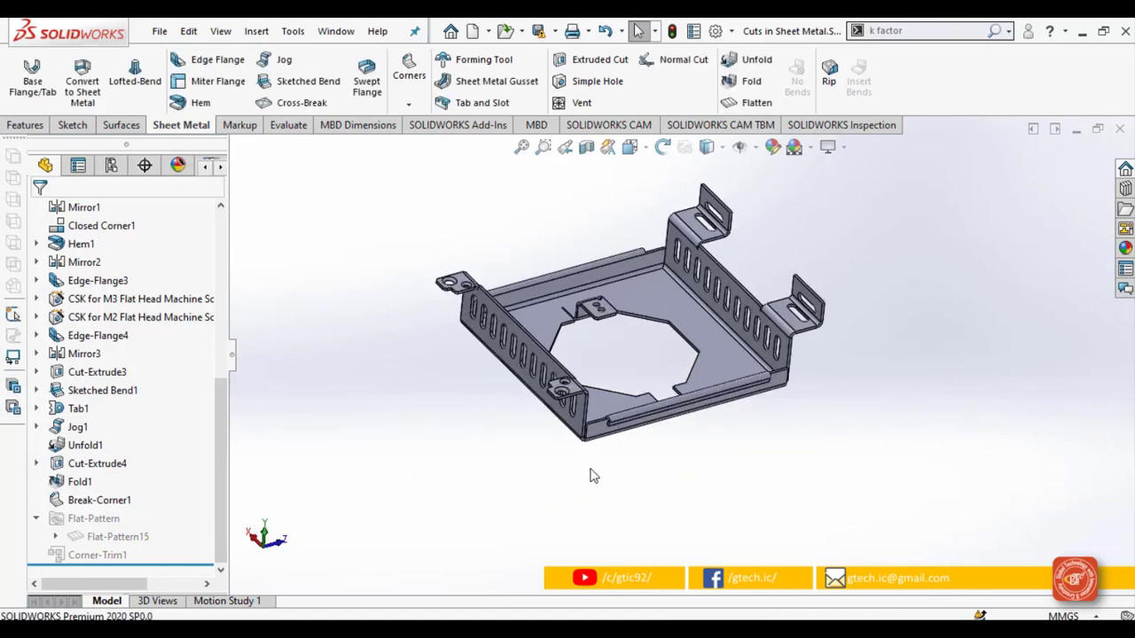
pyautogui.moveTo(652, 271)
pyautogui.mouseDown(button='middle')
pyautogui.moveTo(629, 302)
pyautogui.moveTo(657, 281)
pyautogui.mouseUp(button='middle')
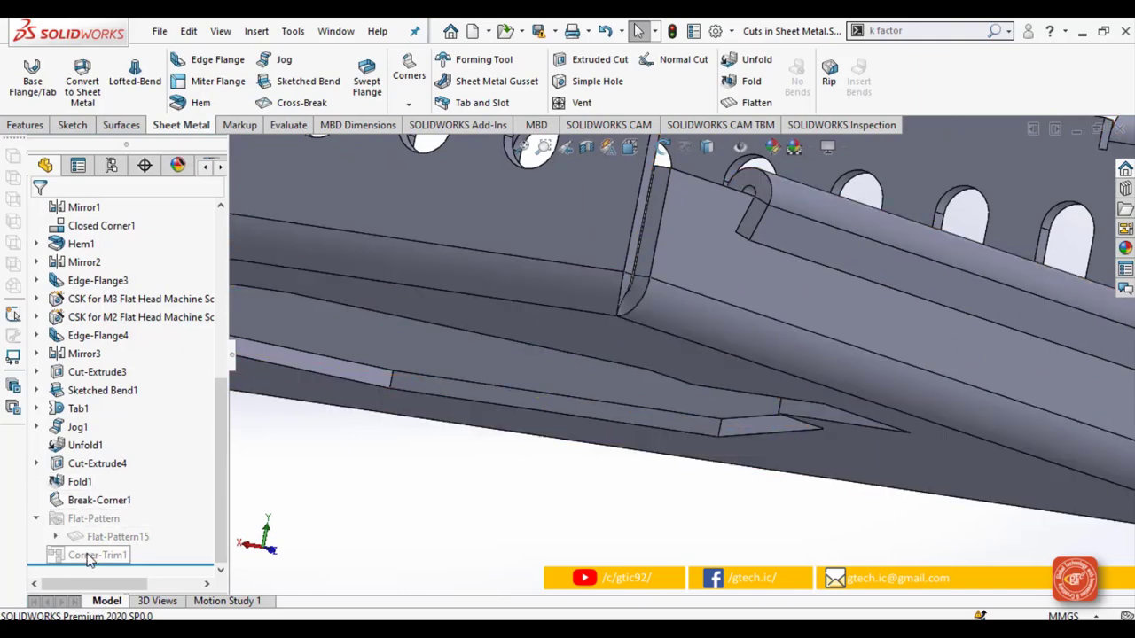
pyautogui.moveTo(89, 558)
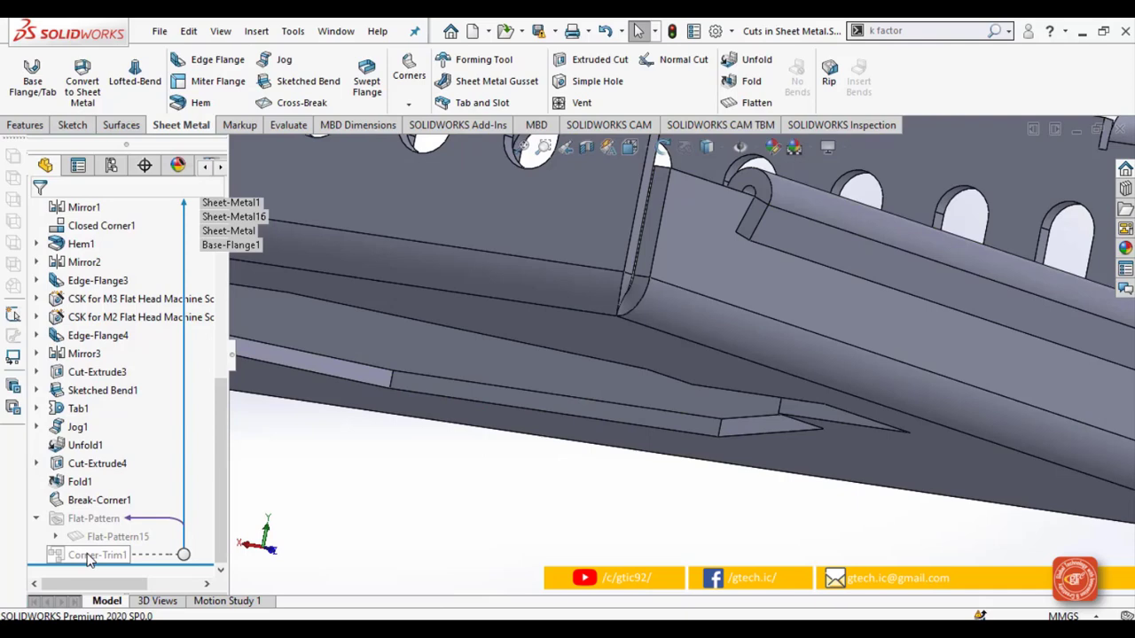
pyautogui.scroll(4, 568, 501)
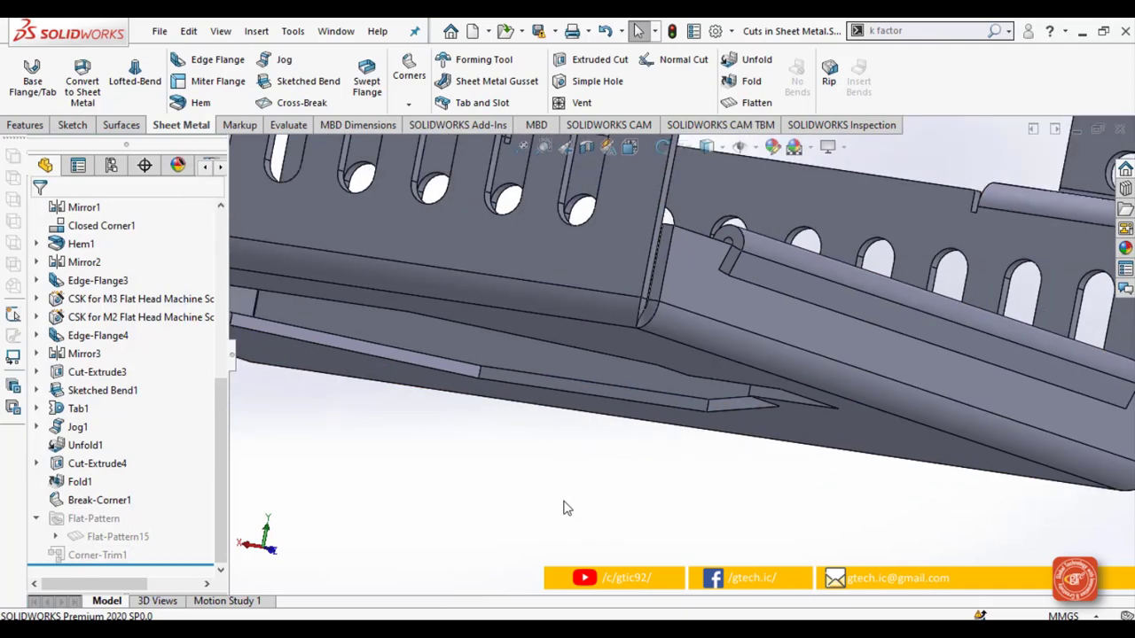
pyautogui.moveTo(671, 335); pyautogui.dragTo(559, 296, button='middle')
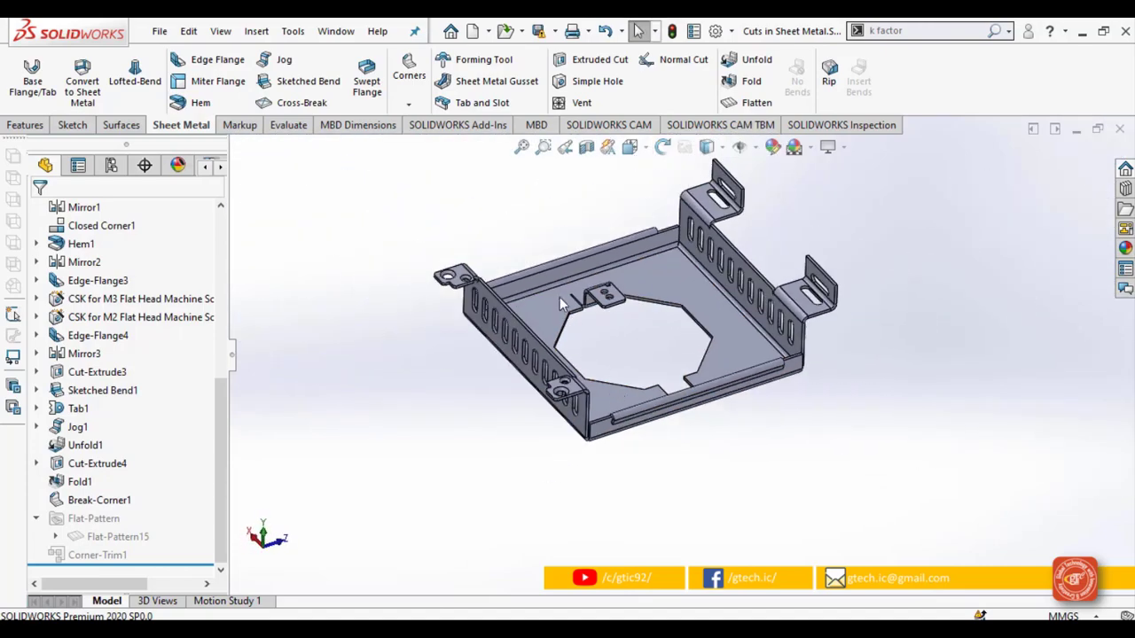
pyautogui.scroll(-2, 604, 311)
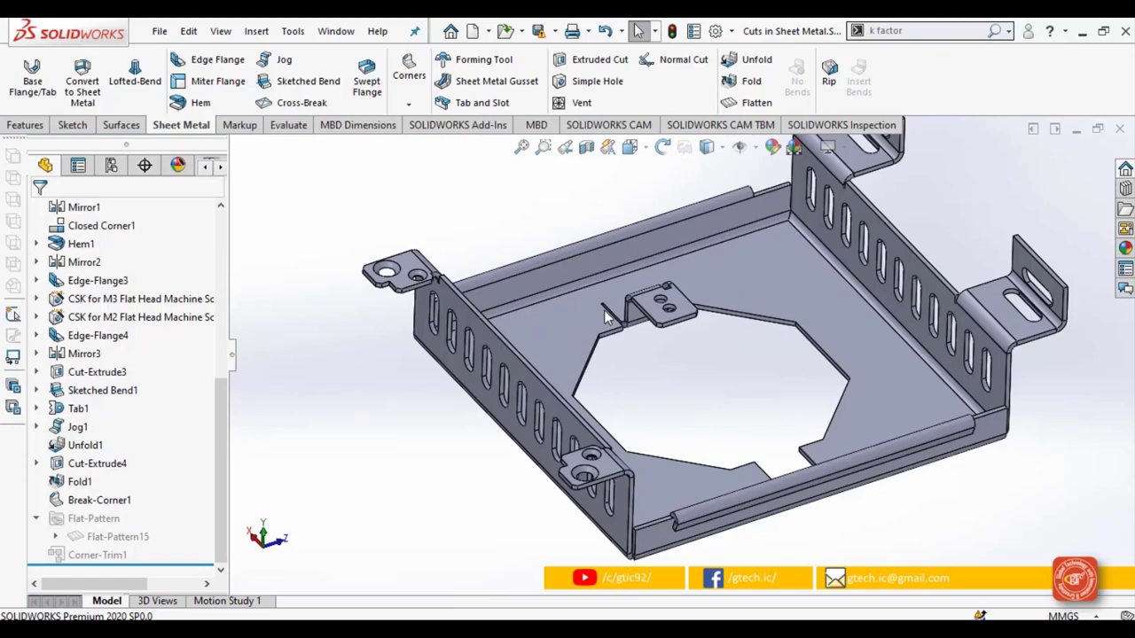